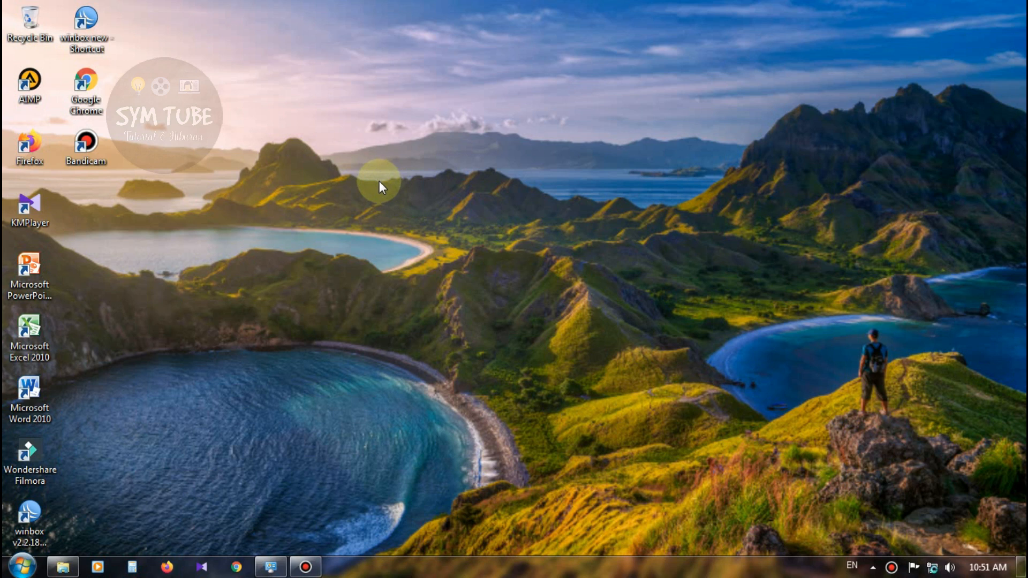
Launch Firefox from the taskbar and dismiss the network sign-in notice.
{"action": "right_click", "coordinate": [451, 178]}
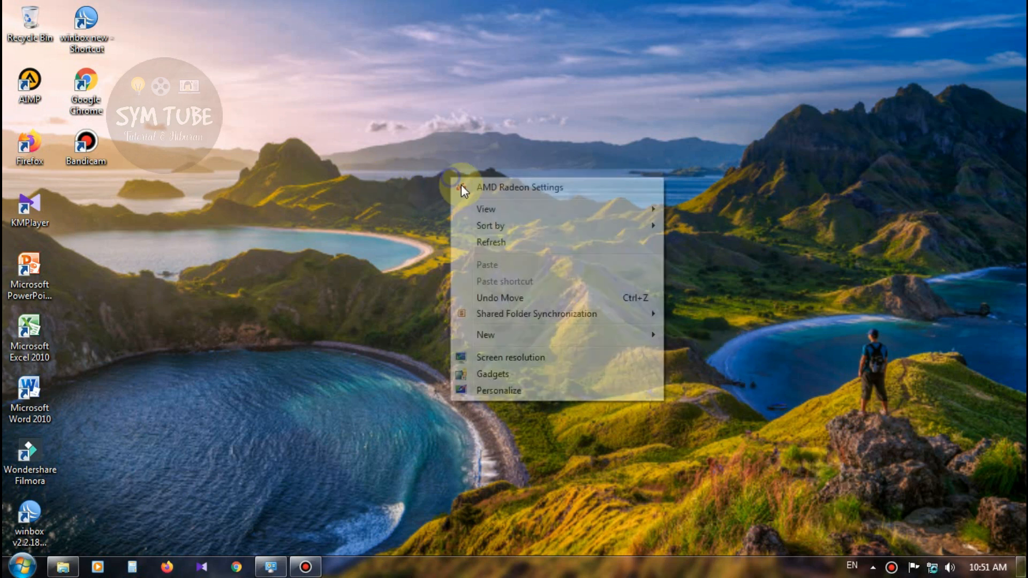
{"action": "left_click", "coordinate": [285, 449]}
{"action": "left_click", "coordinate": [167, 566]}
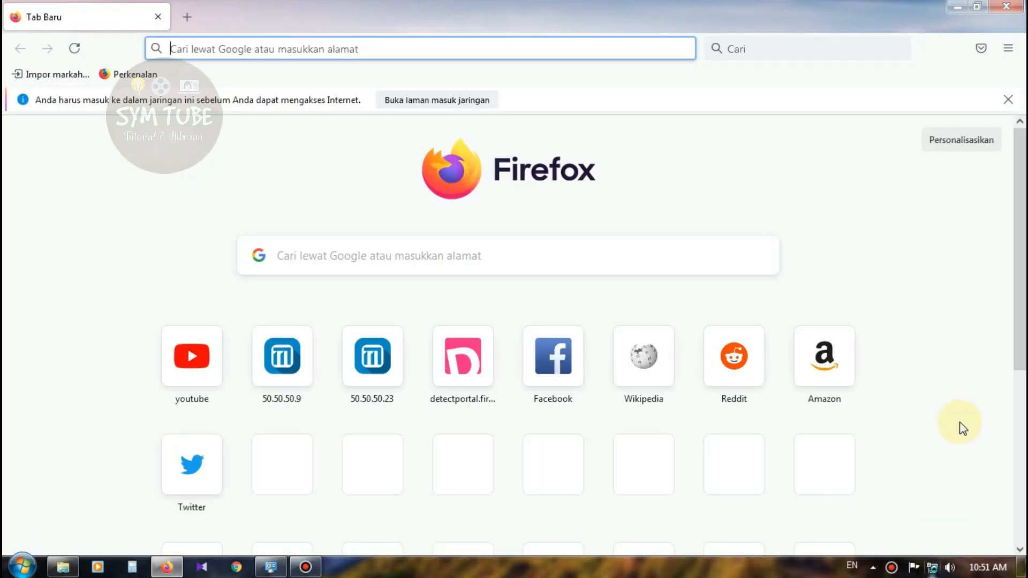
{"action": "left_click", "coordinate": [1008, 100]}
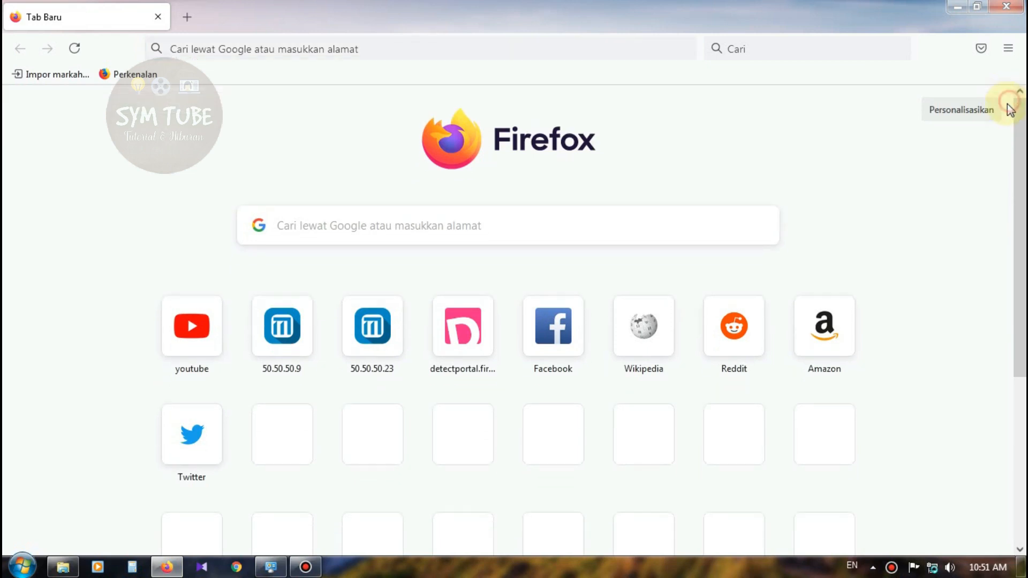
Load the router address 192.168.1.1 in the address bar.
{"action": "left_click", "coordinate": [382, 54]}
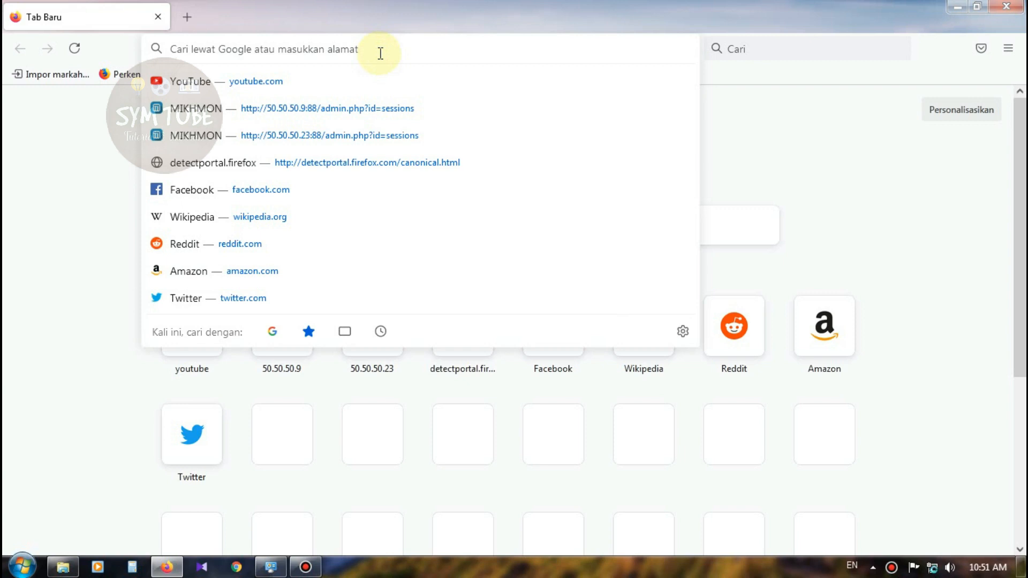
{"action": "right_click", "coordinate": [933, 568]}
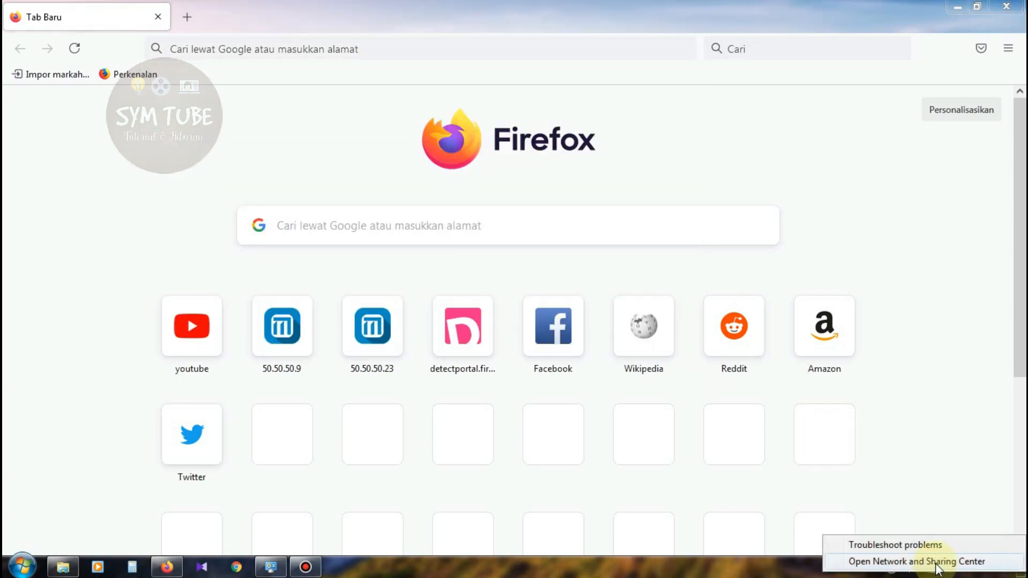
{"action": "left_click", "coordinate": [310, 50]}
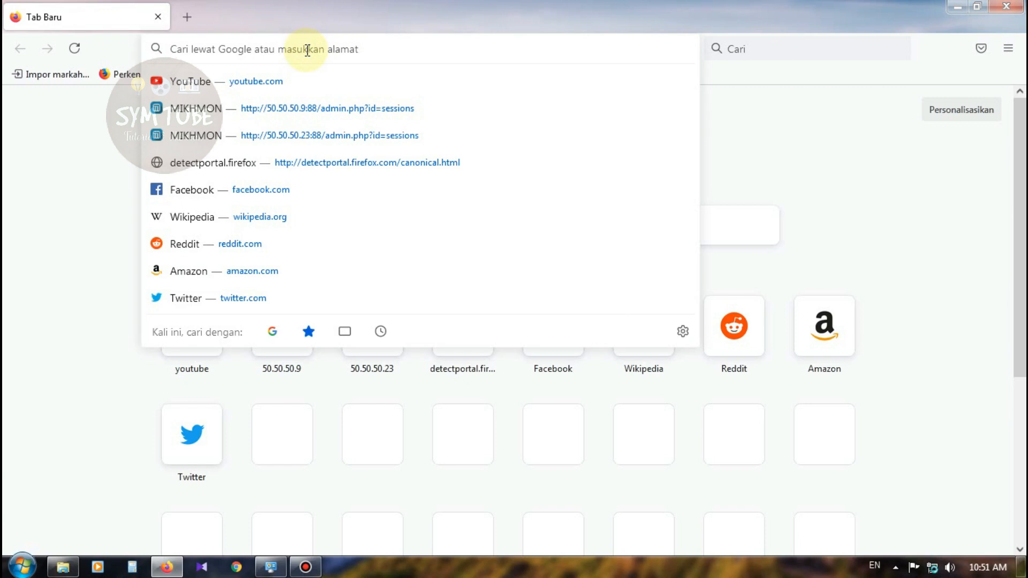
{"action": "type", "text": "192."}
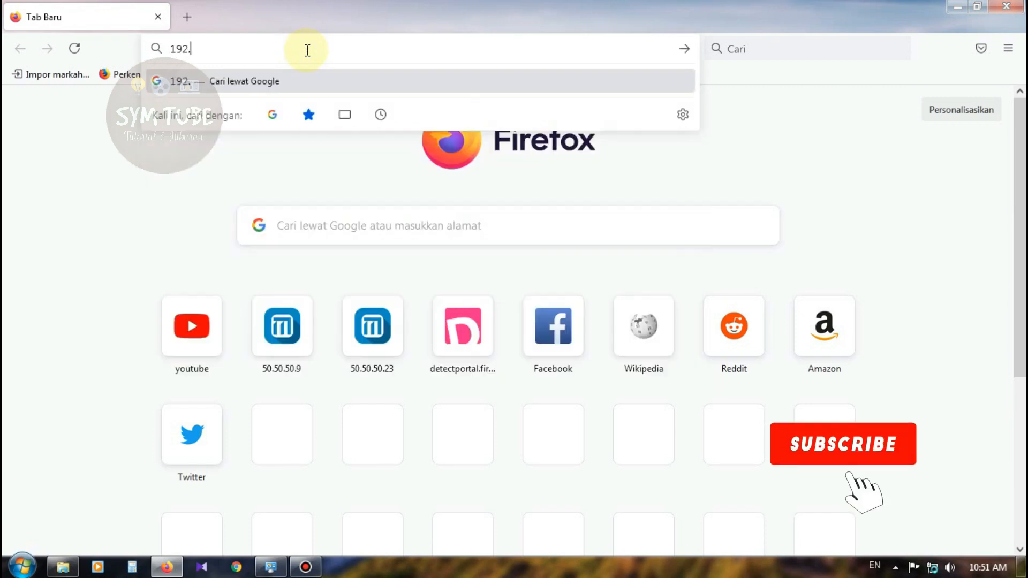
{"action": "type", "text": "168.1.1"}
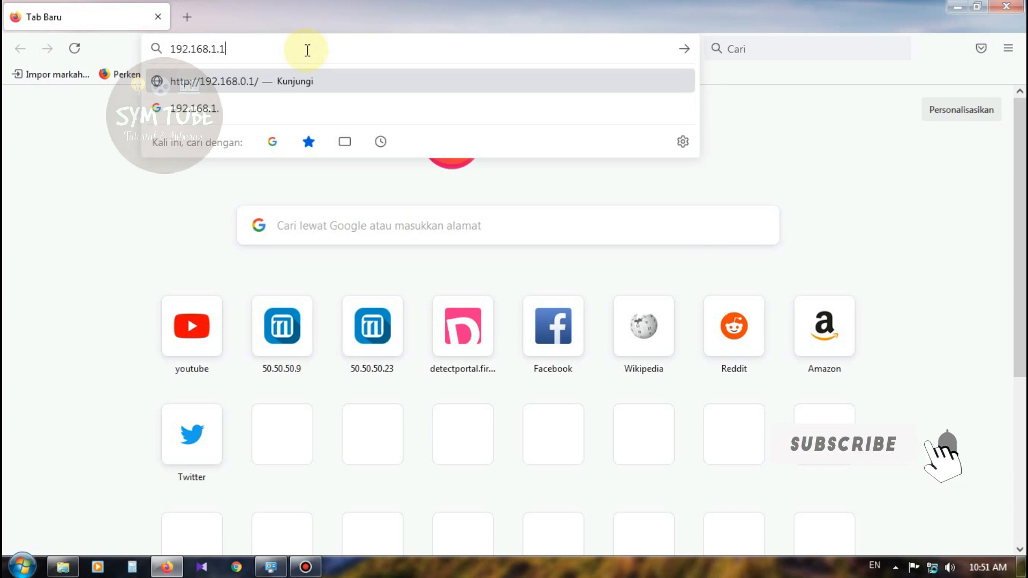
{"action": "key", "text": "Return"}
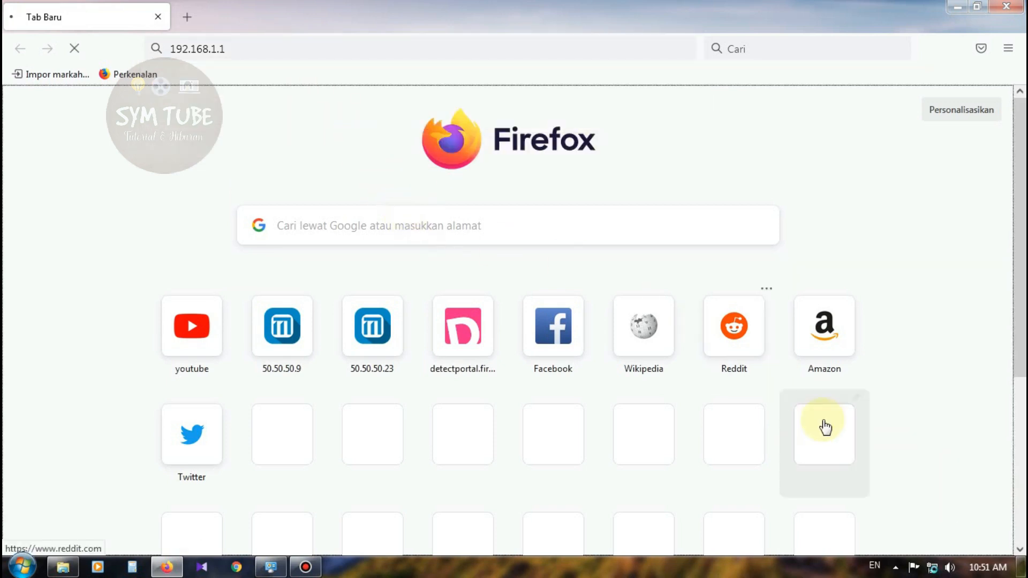
{"action": "right_click", "coordinate": [933, 572]}
{"action": "left_click", "coordinate": [931, 558]}
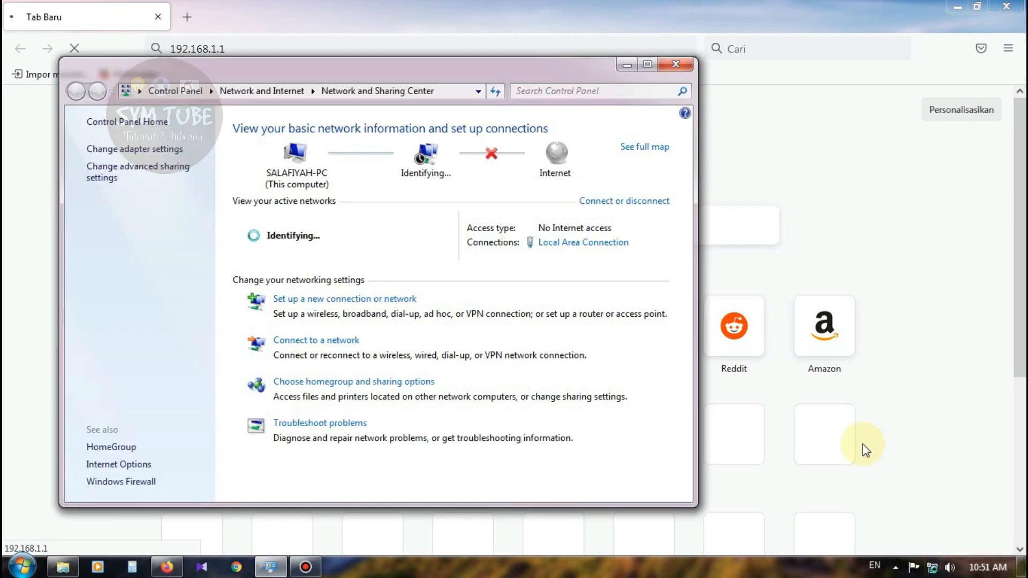
{"action": "left_click", "coordinate": [600, 243]}
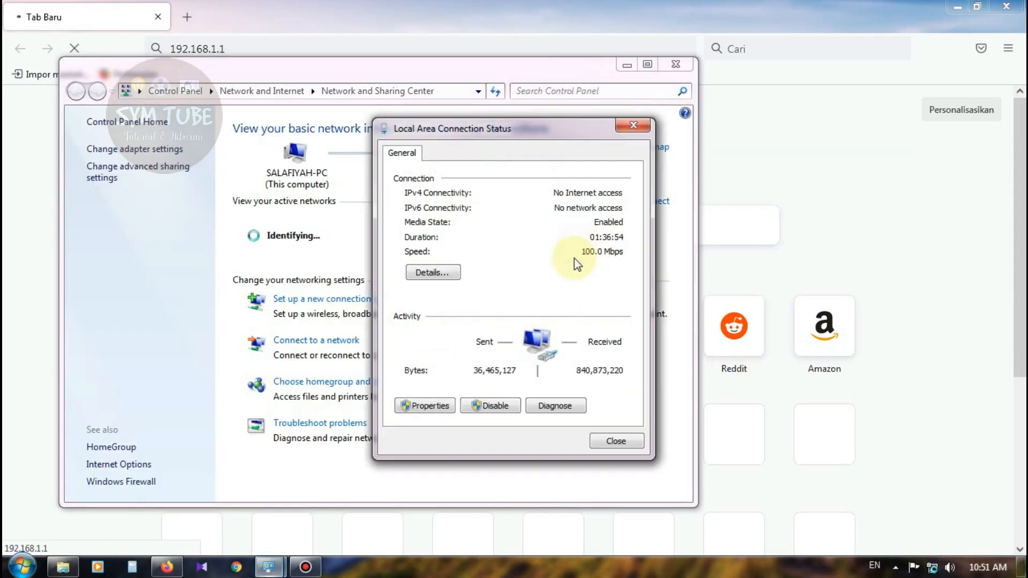
{"action": "left_click", "coordinate": [432, 271]}
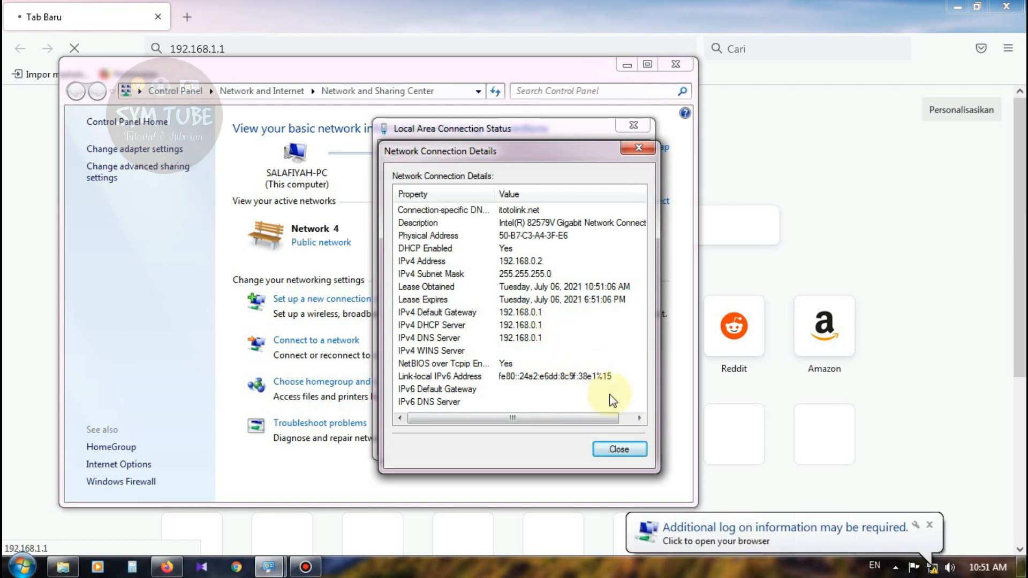
{"action": "left_click", "coordinate": [930, 526]}
{"action": "left_click", "coordinate": [617, 449]}
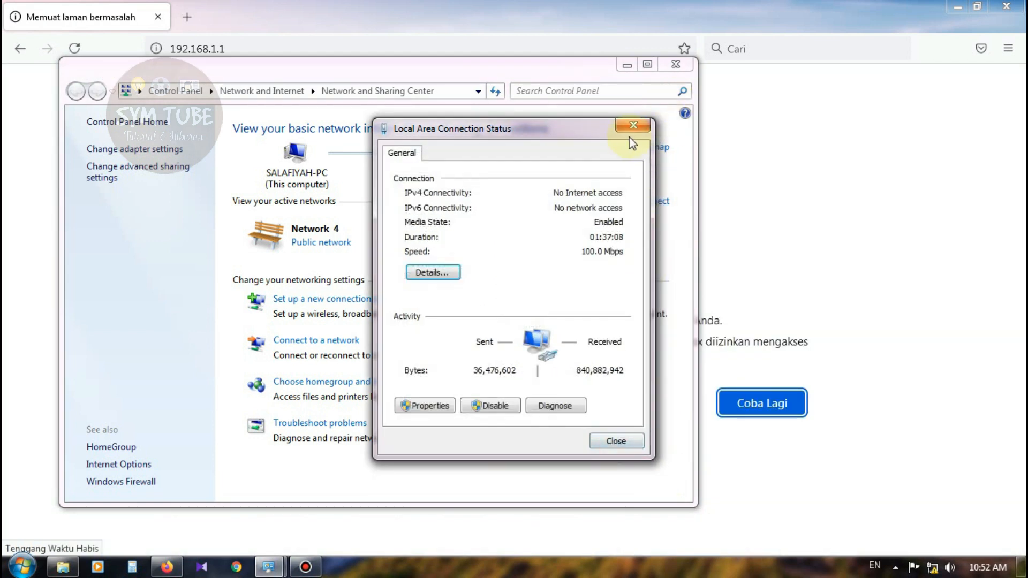
{"action": "left_click", "coordinate": [633, 125]}
{"action": "left_click", "coordinate": [676, 64]}
Open the router admin at 192.168.0.1 instead of the wrong address.
{"action": "left_click", "coordinate": [307, 51]}
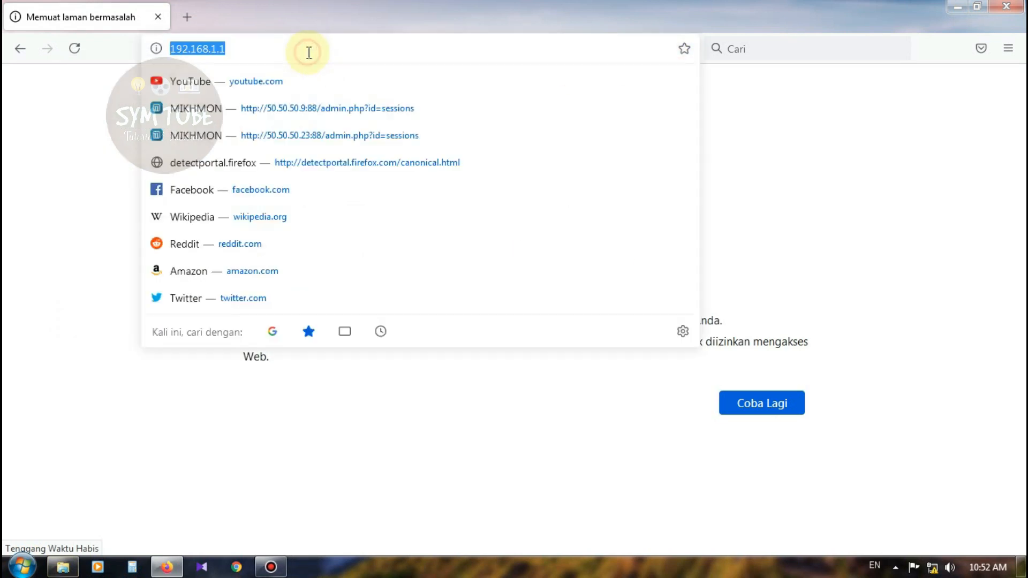
{"action": "type", "text": "192.168.0.1"}
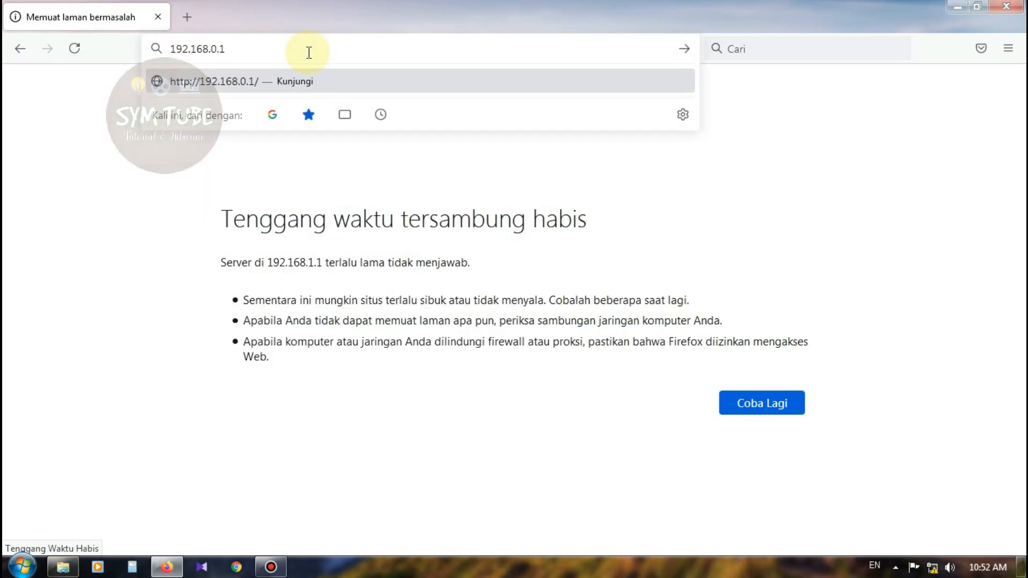
{"action": "key", "text": "Return"}
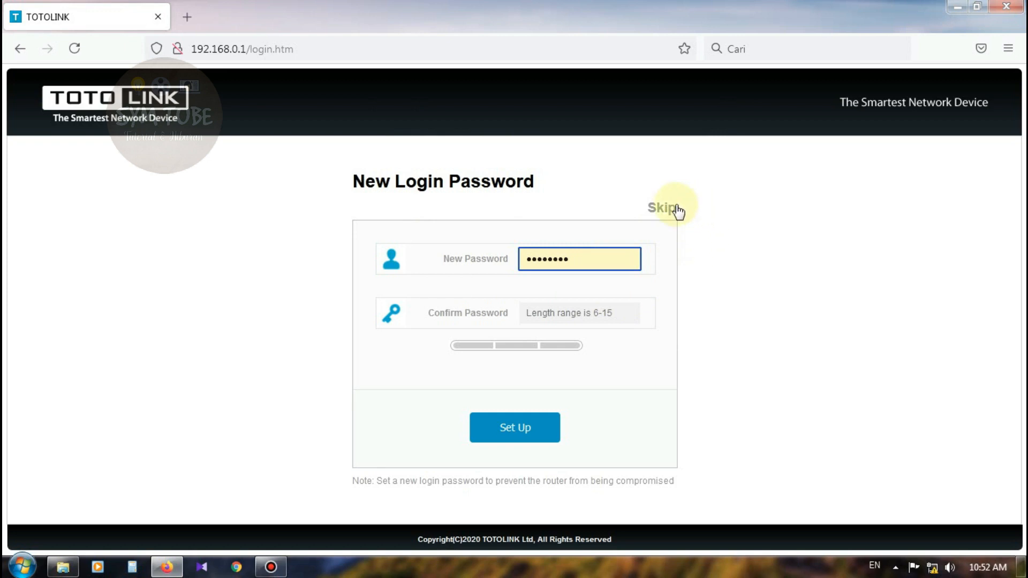
Set and confirm a new admin login password, then dismiss the save-password prompt.
{"action": "left_click_drag", "start_coordinate": [604, 258], "coordinate": [489, 257]}
{"action": "type", "text": "ad"}
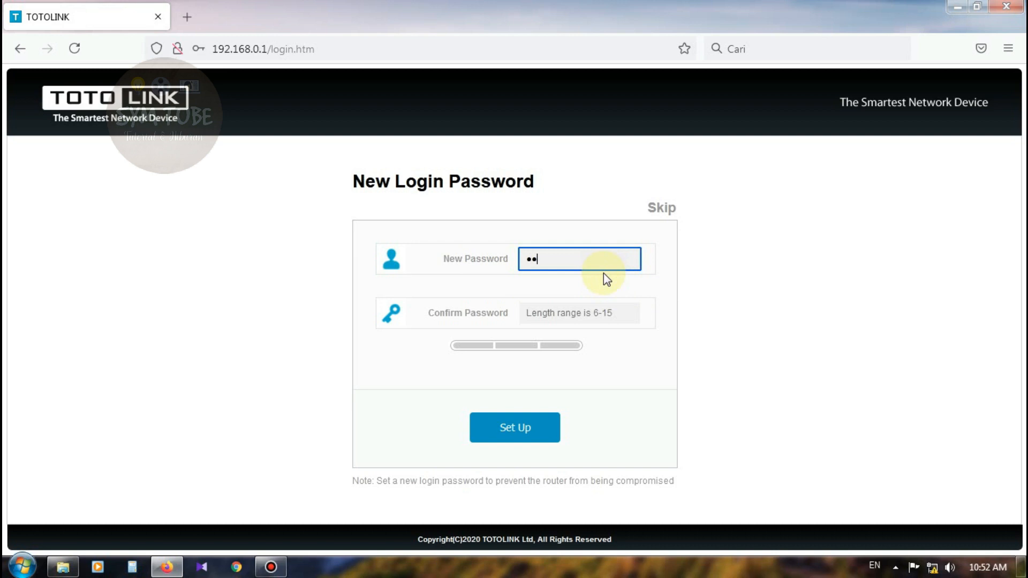
{"action": "type", "text": "••••••••"}
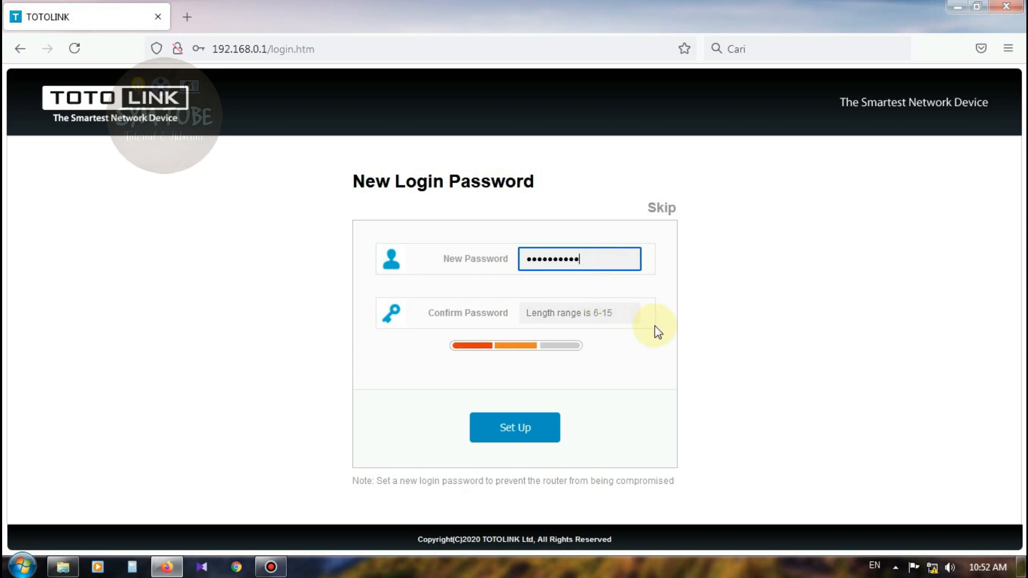
{"action": "left_click", "coordinate": [559, 314]}
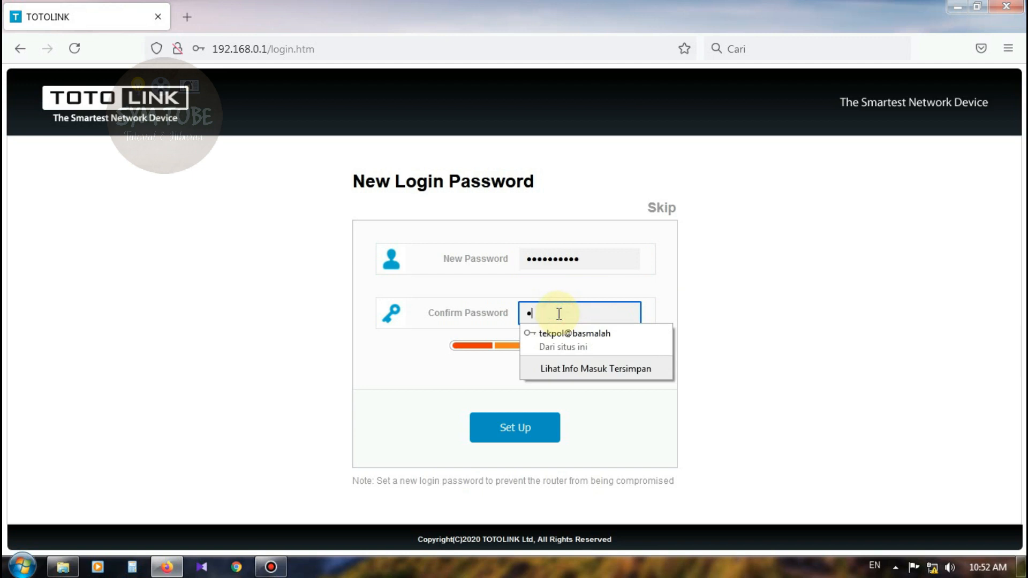
{"action": "type", "text": "••"}
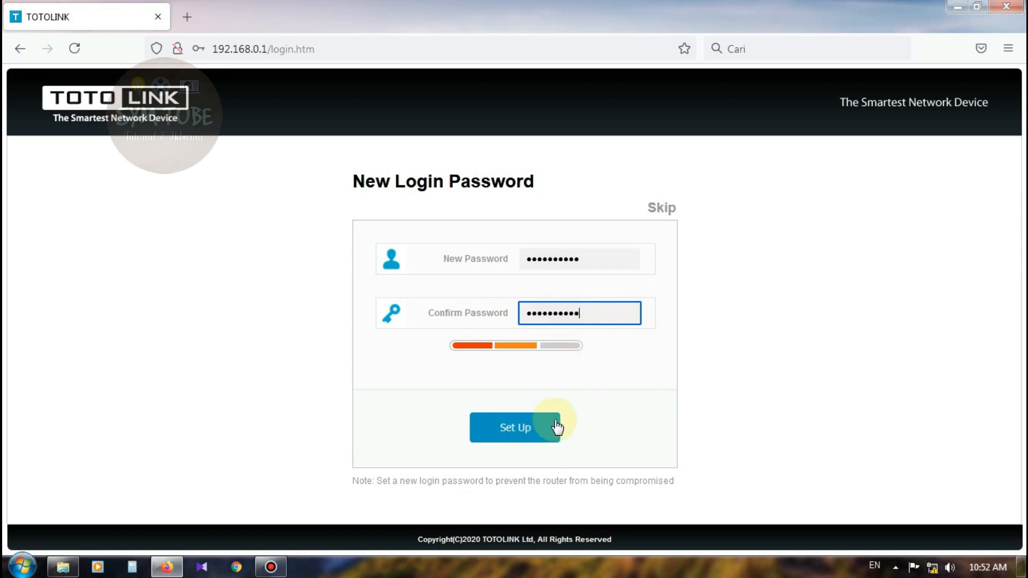
{"action": "left_click", "coordinate": [532, 433]}
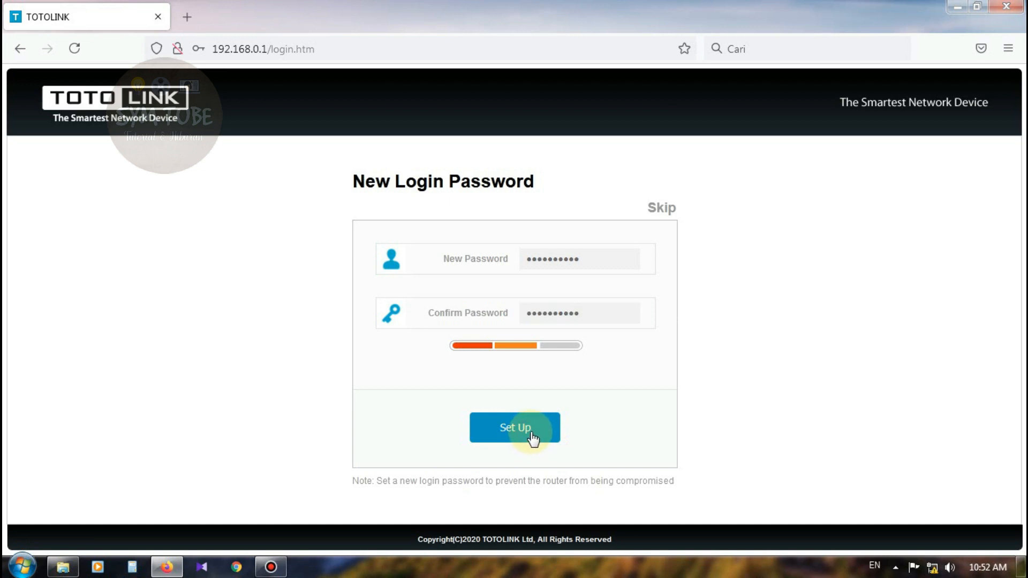
{"action": "left_click", "coordinate": [530, 430]}
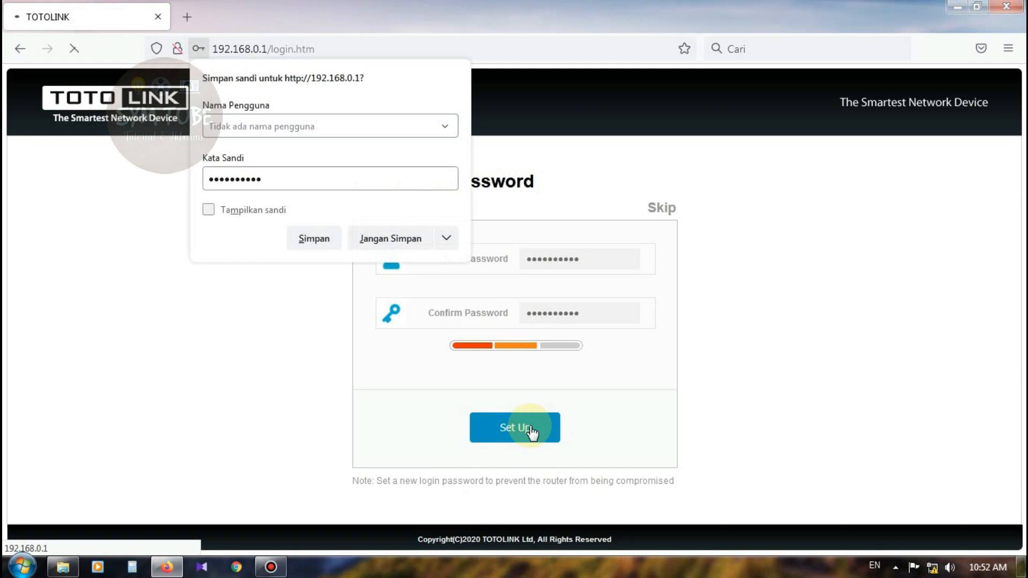
{"action": "left_click", "coordinate": [755, 303]}
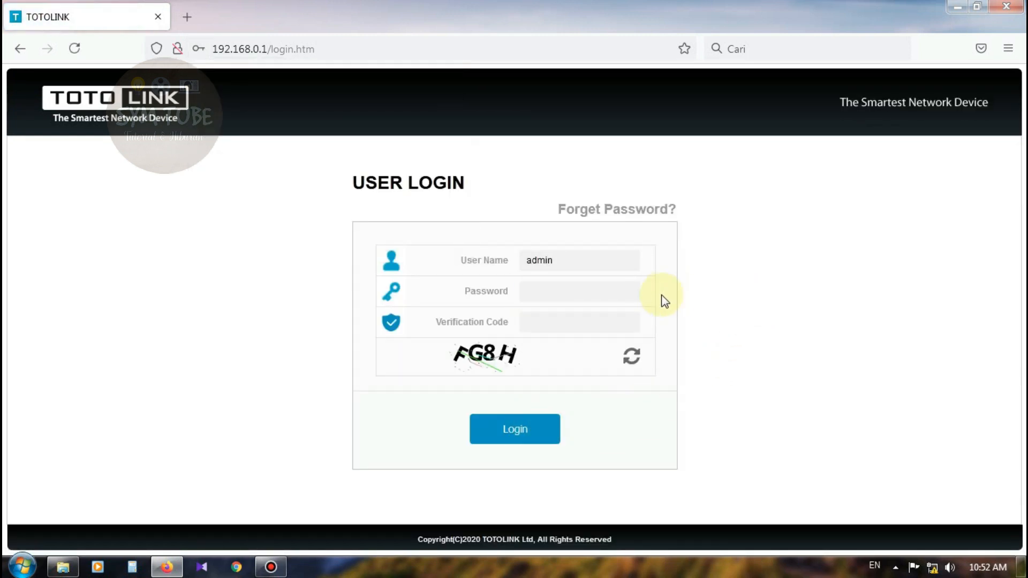
Log in with the admin password and the displayed verification code.
{"action": "left_click", "coordinate": [575, 292]}
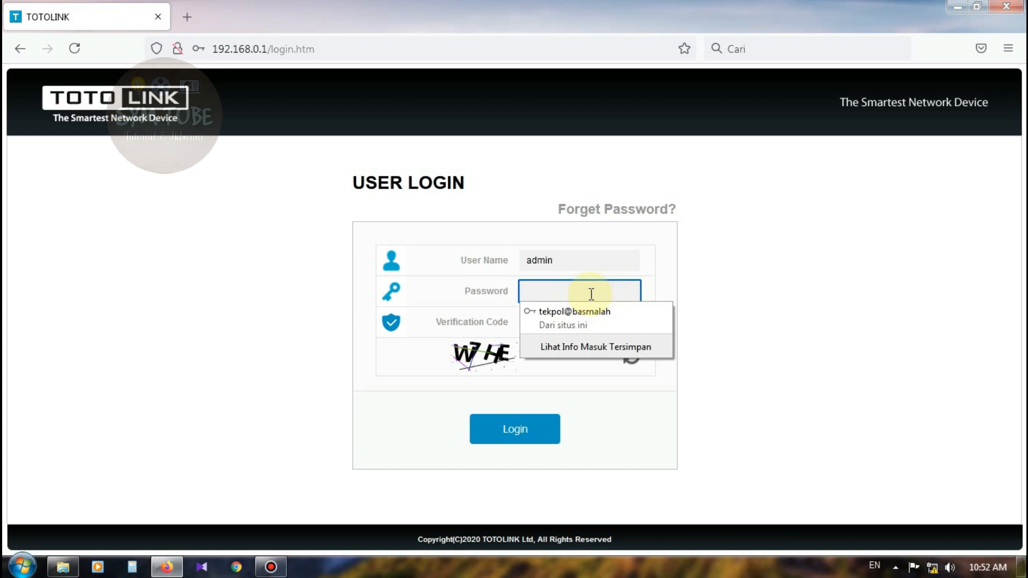
{"action": "type", "text": "•••"}
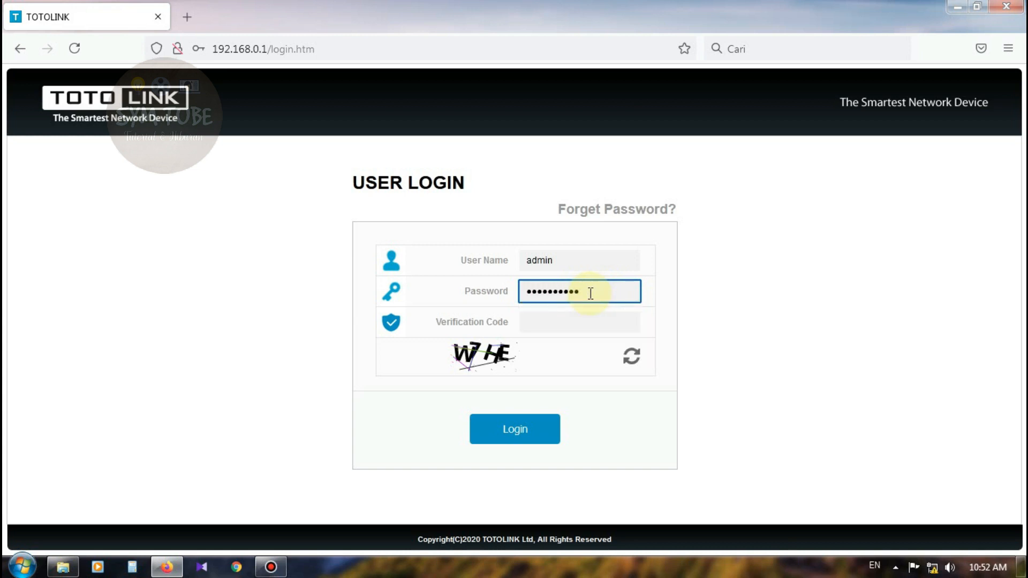
{"action": "left_click", "coordinate": [552, 321]}
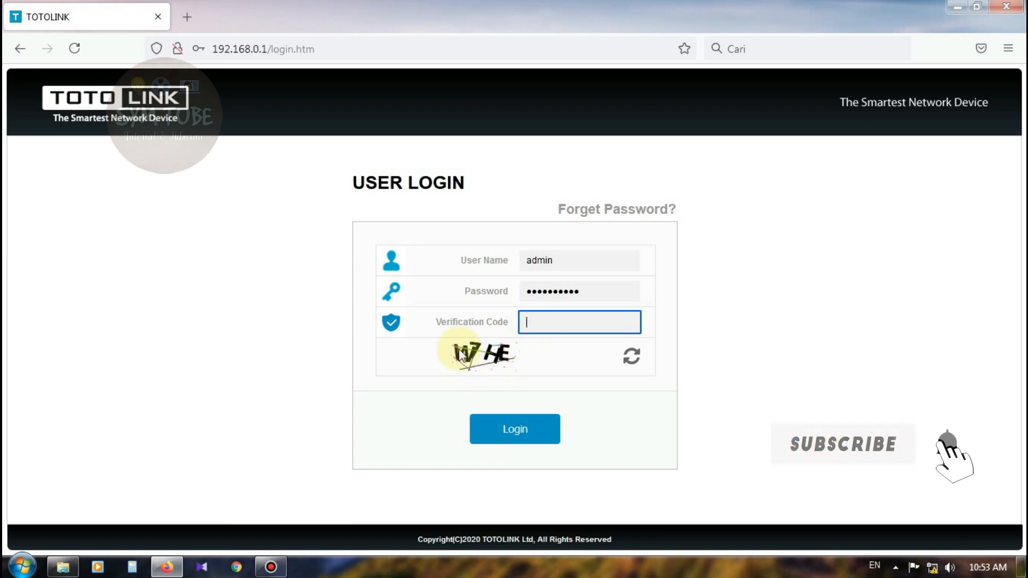
{"action": "type", "text": "W7HE"}
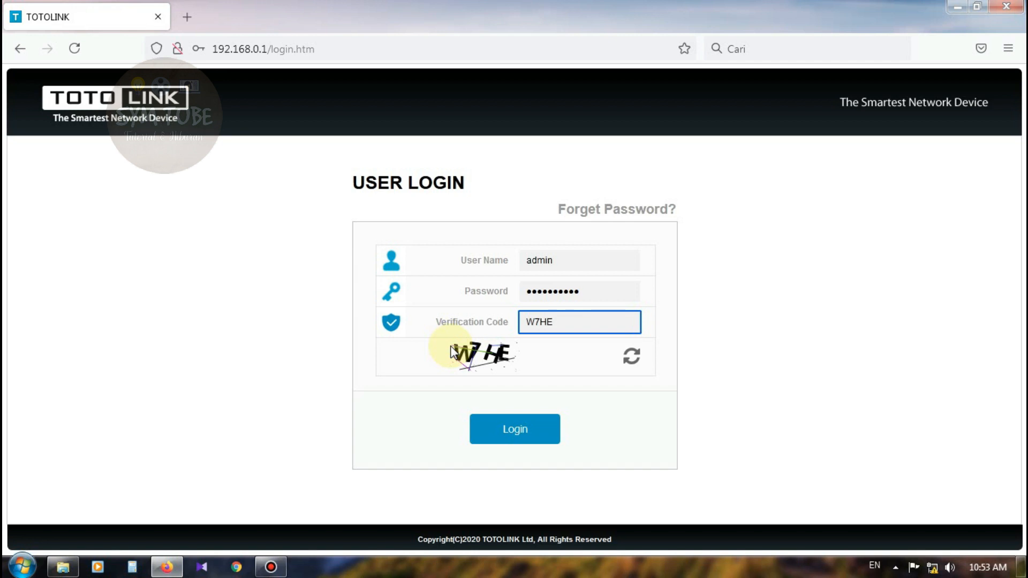
{"action": "left_click", "coordinate": [509, 431]}
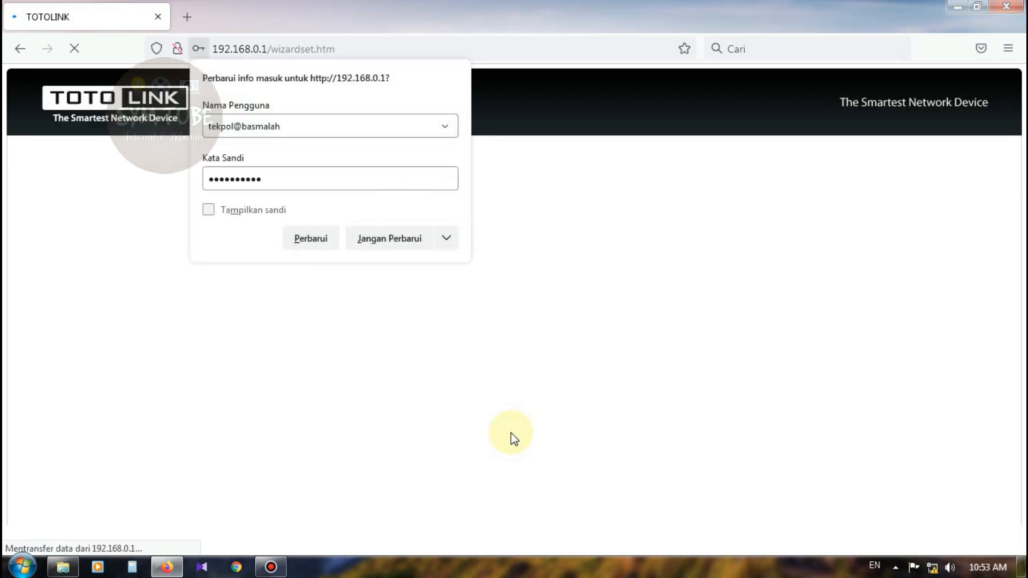
Update the saved login, leave WAN type on DHCP Client, and enter Advanced Setup.
{"action": "left_click", "coordinate": [313, 238]}
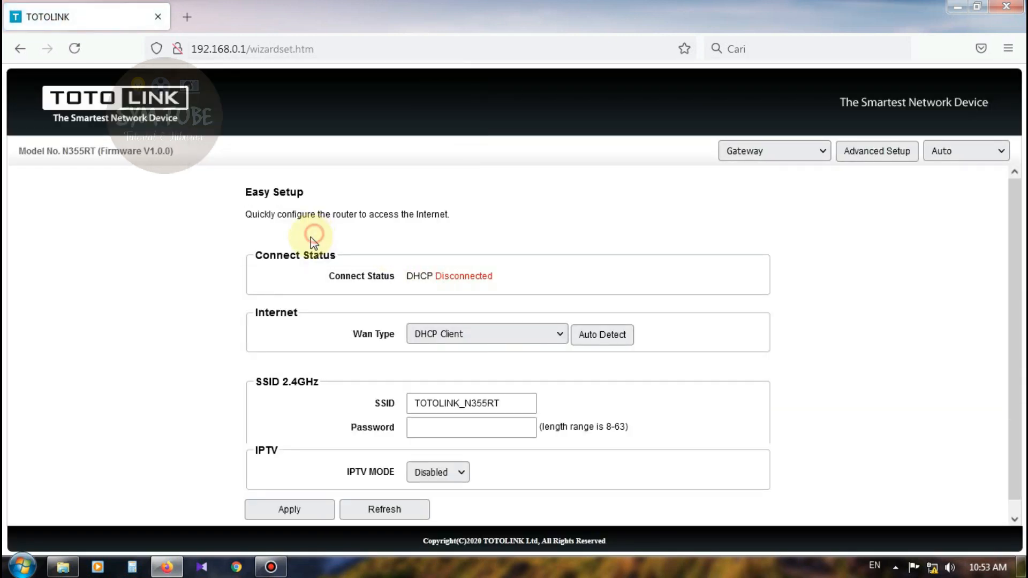
{"action": "scroll", "coordinate": [645, 233], "scroll_direction": "down", "scroll_amount": 1}
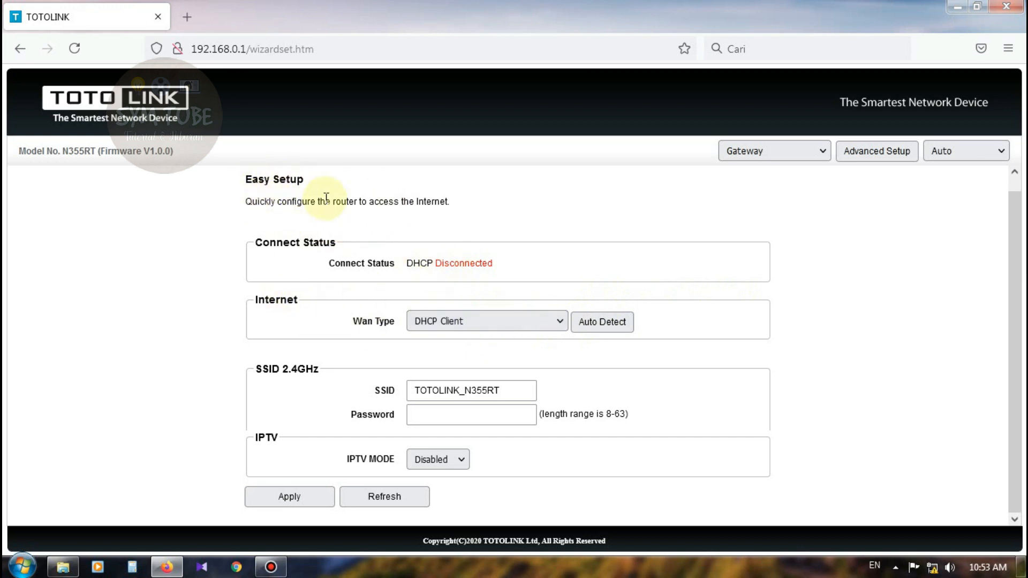
{"action": "left_click", "coordinate": [479, 322]}
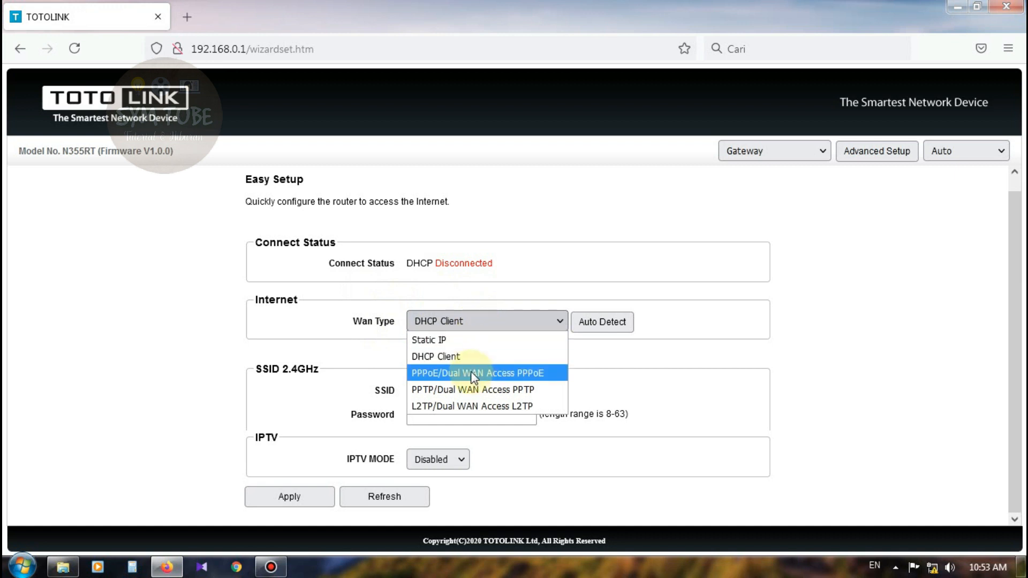
{"action": "left_click", "coordinate": [711, 379]}
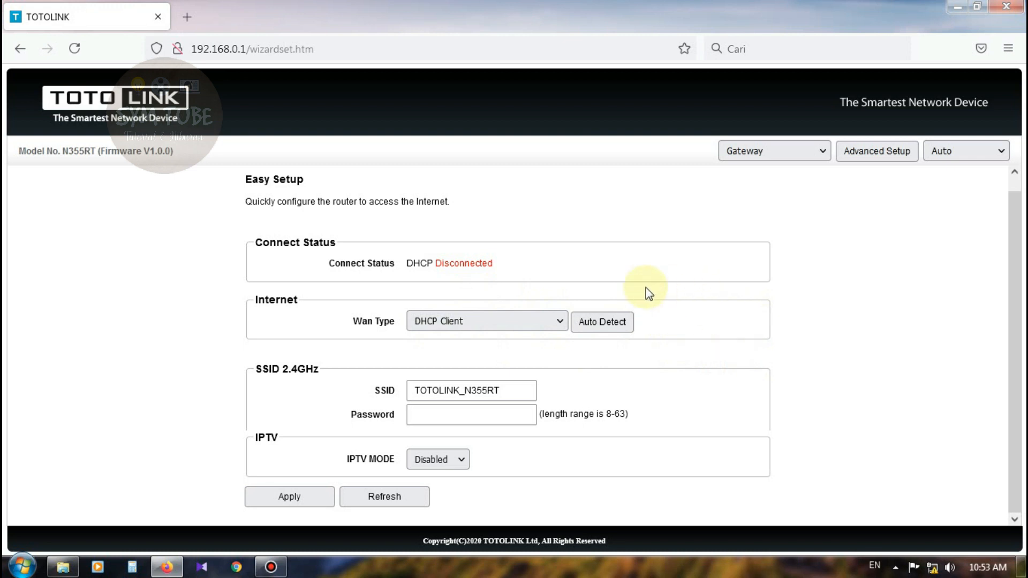
{"action": "left_click", "coordinate": [883, 160]}
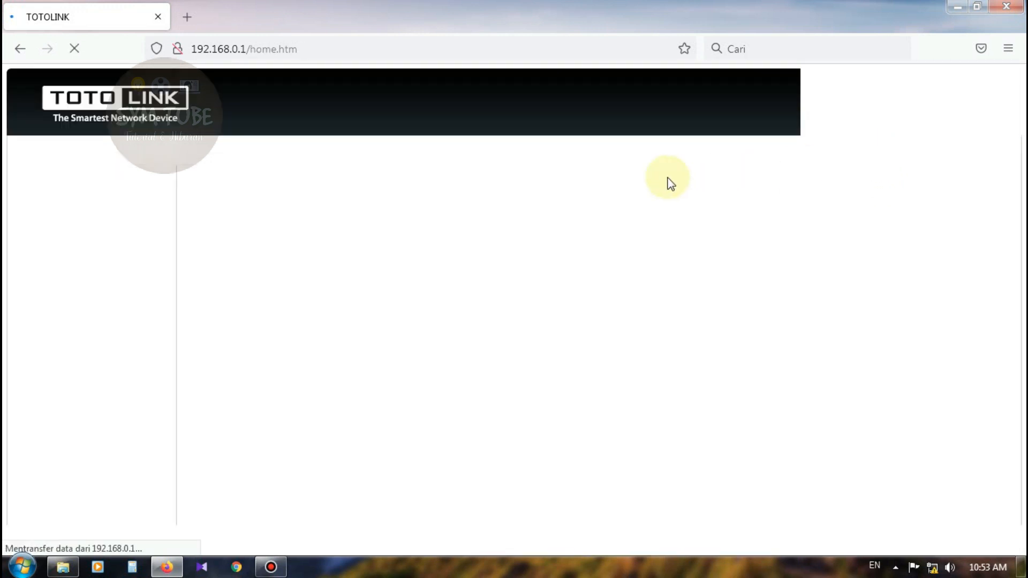
{"action": "scroll", "coordinate": [593, 293], "scroll_direction": "down", "scroll_amount": 10}
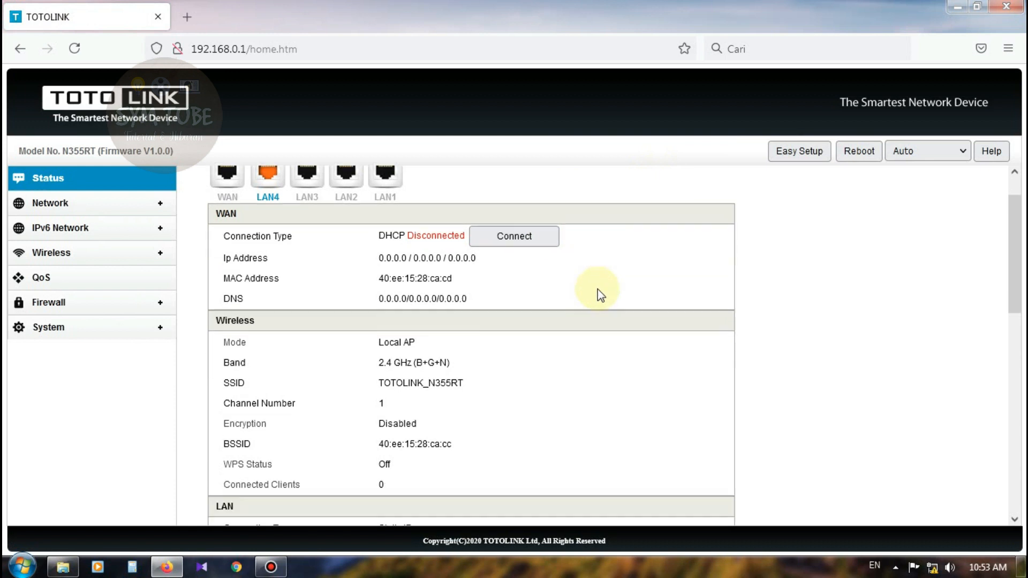
{"action": "scroll", "coordinate": [571, 307], "scroll_direction": "up", "scroll_amount": 8}
{"action": "scroll", "coordinate": [569, 313], "scroll_direction": "up", "scroll_amount": 2}
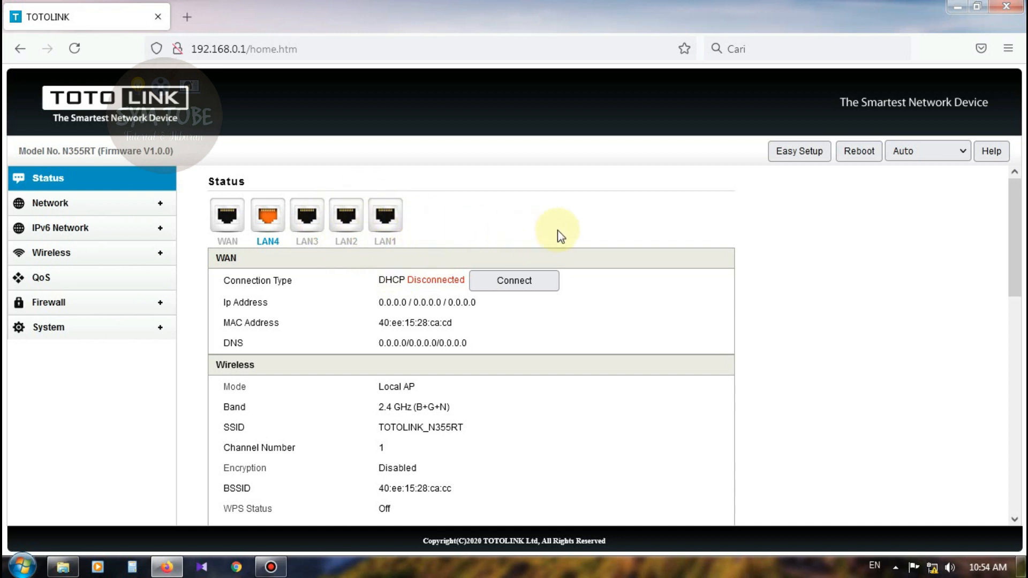
{"action": "scroll", "coordinate": [669, 255], "scroll_direction": "down", "scroll_amount": 2}
{"action": "scroll", "coordinate": [670, 292], "scroll_direction": "up", "scroll_amount": 2}
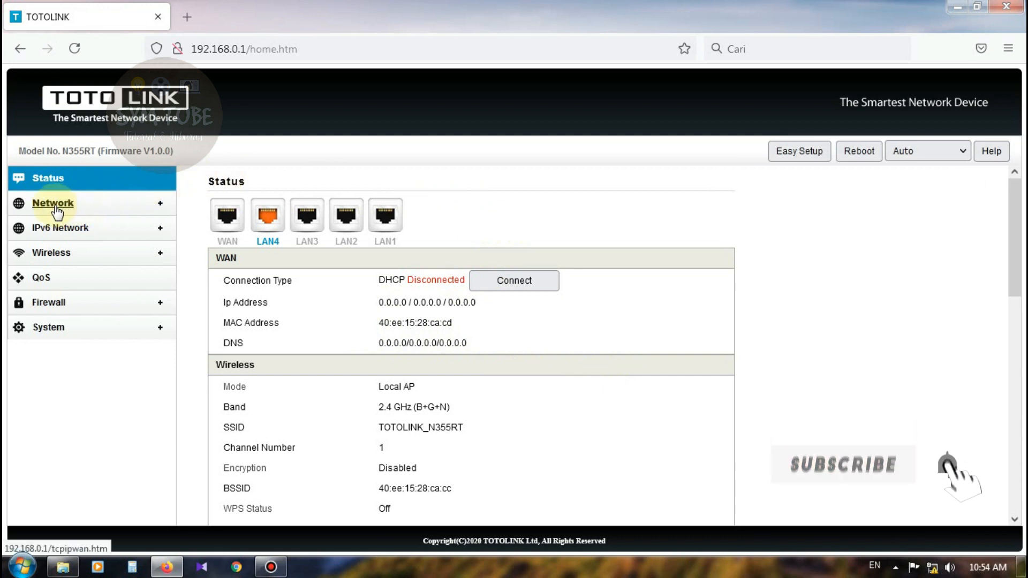
{"action": "left_click", "coordinate": [52, 184]}
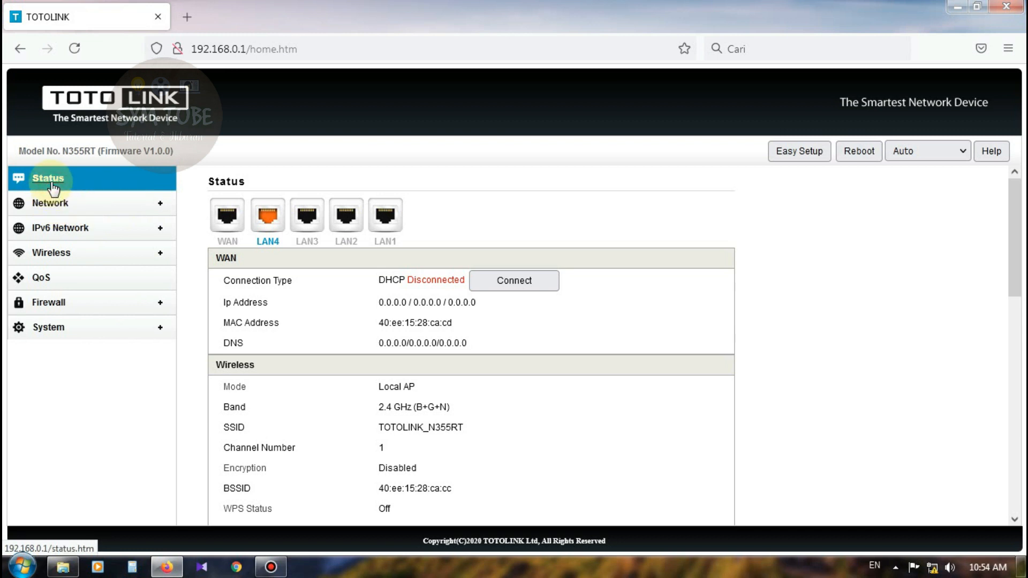
Browse the Network WAN, LAN and IPTV settings pages, ending on WAN Settings.
{"action": "left_click", "coordinate": [54, 203]}
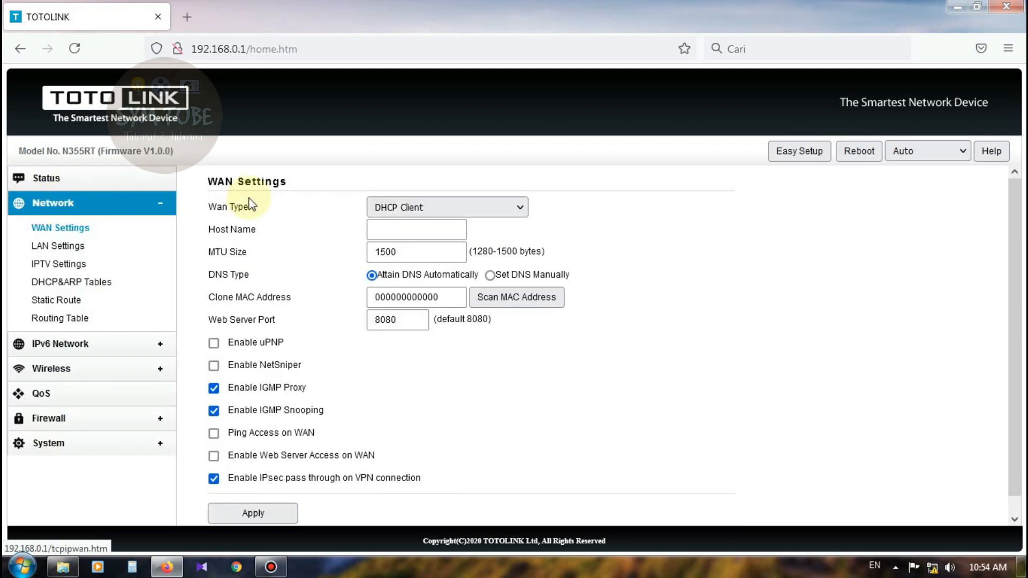
{"action": "left_click", "coordinate": [78, 227]}
{"action": "left_click", "coordinate": [79, 247]}
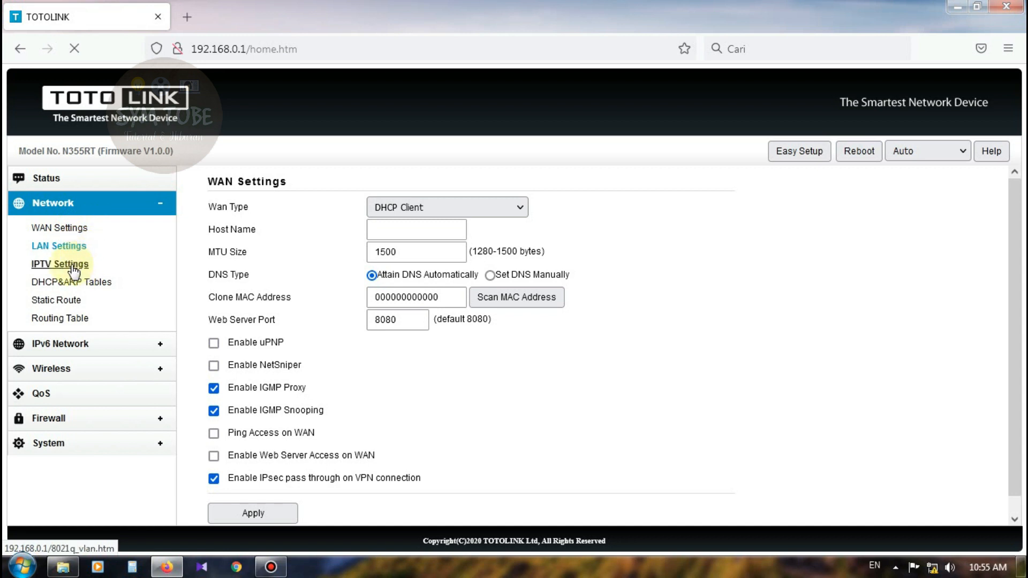
{"action": "left_click", "coordinate": [74, 269]}
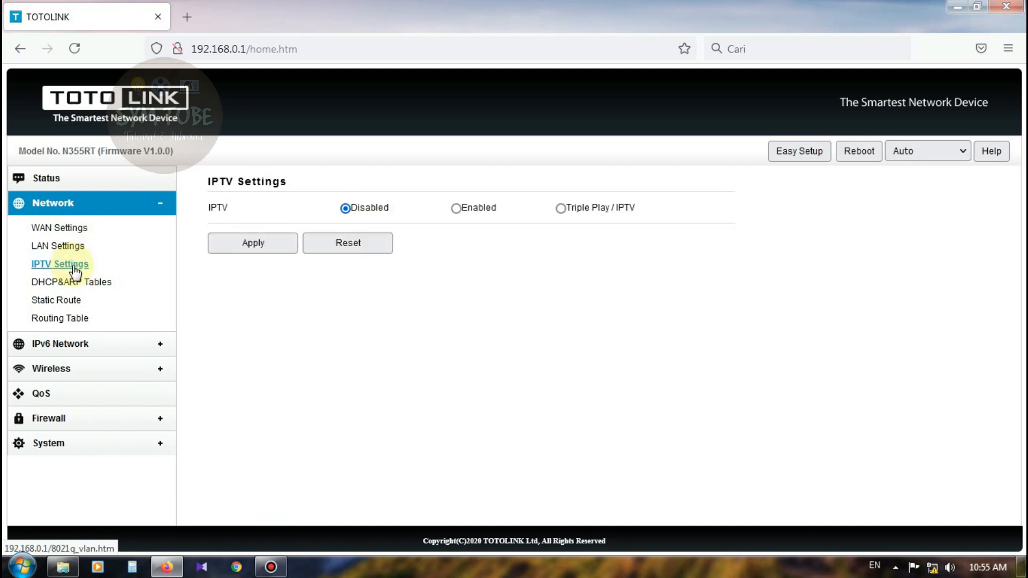
{"action": "left_click", "coordinate": [75, 234]}
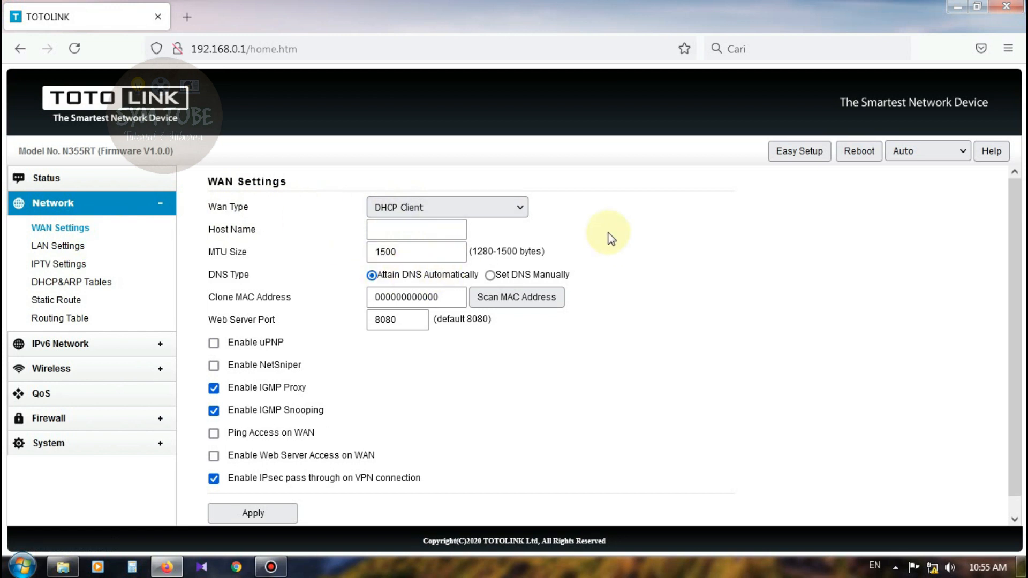
Switch the WAN type to PPPoE and fill in the ISP user name.
{"action": "left_click", "coordinate": [436, 211]}
{"action": "left_click", "coordinate": [431, 259]}
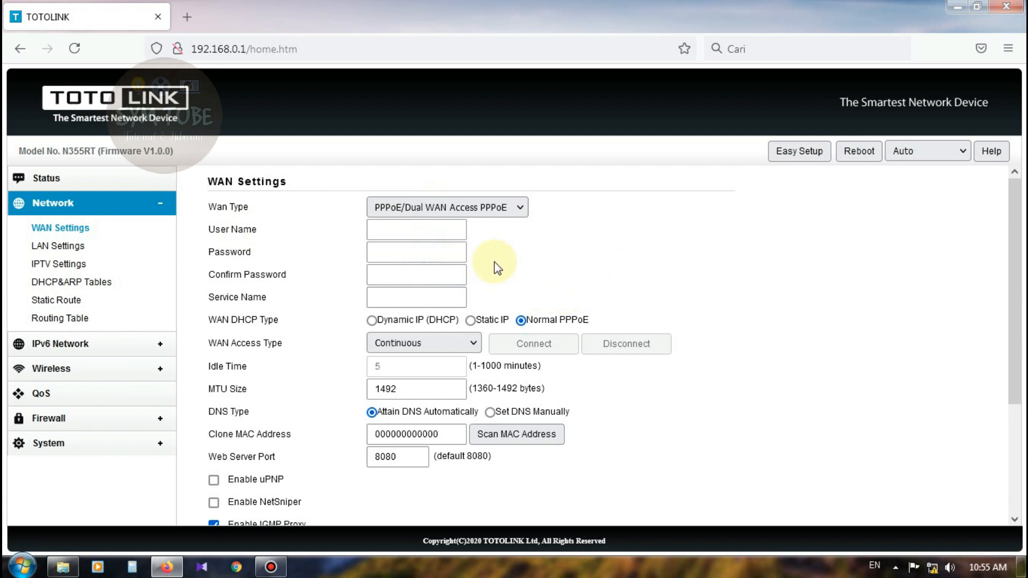
{"action": "left_click", "coordinate": [425, 234]}
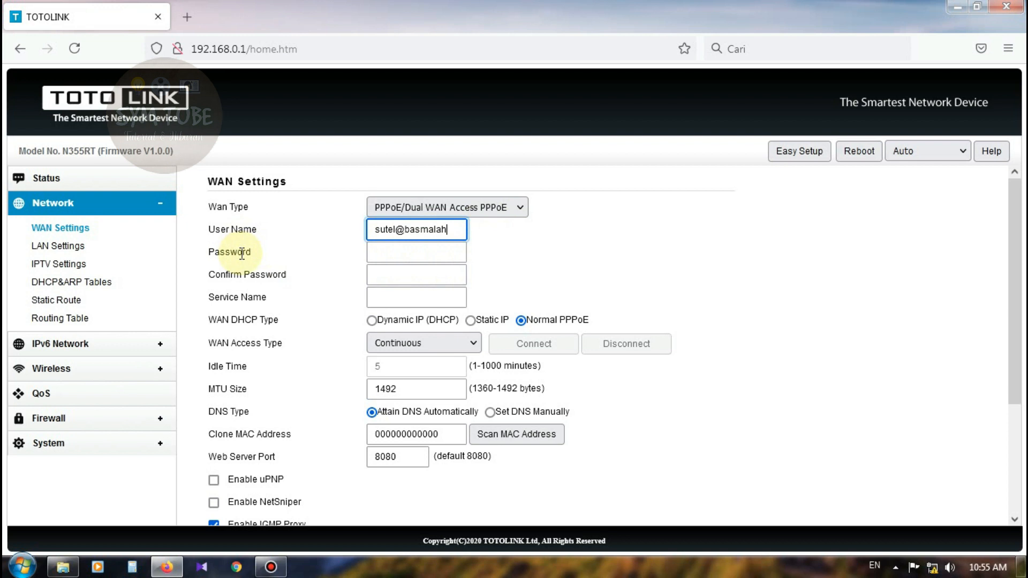
Enter the PPPoE password and its matching confirmation.
{"action": "left_click", "coordinate": [387, 252]}
{"action": "type", "text": "123"}
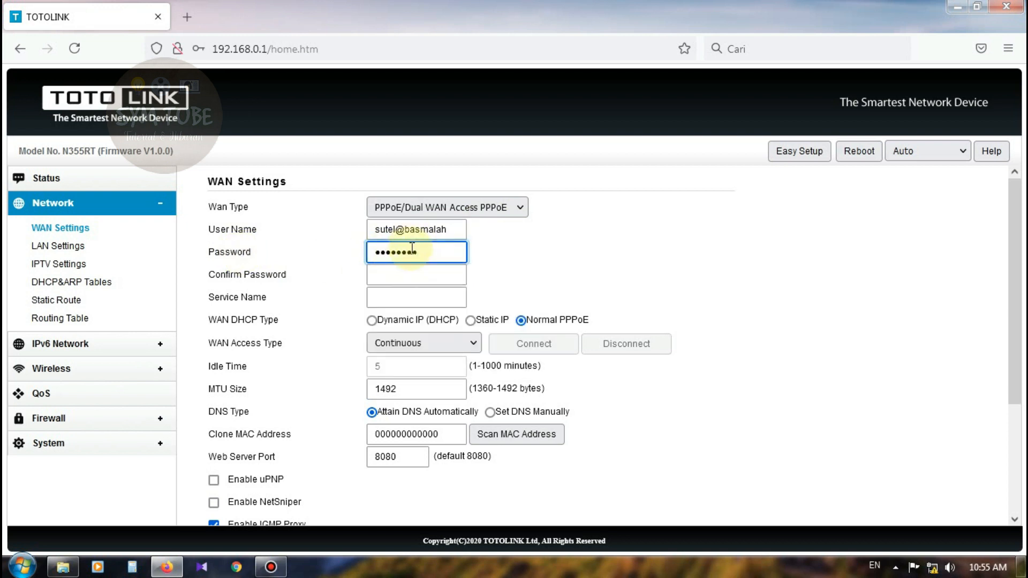
{"action": "left_click_drag", "start_coordinate": [428, 252], "coordinate": [343, 248]}
{"action": "type", "text": "••••••••"}
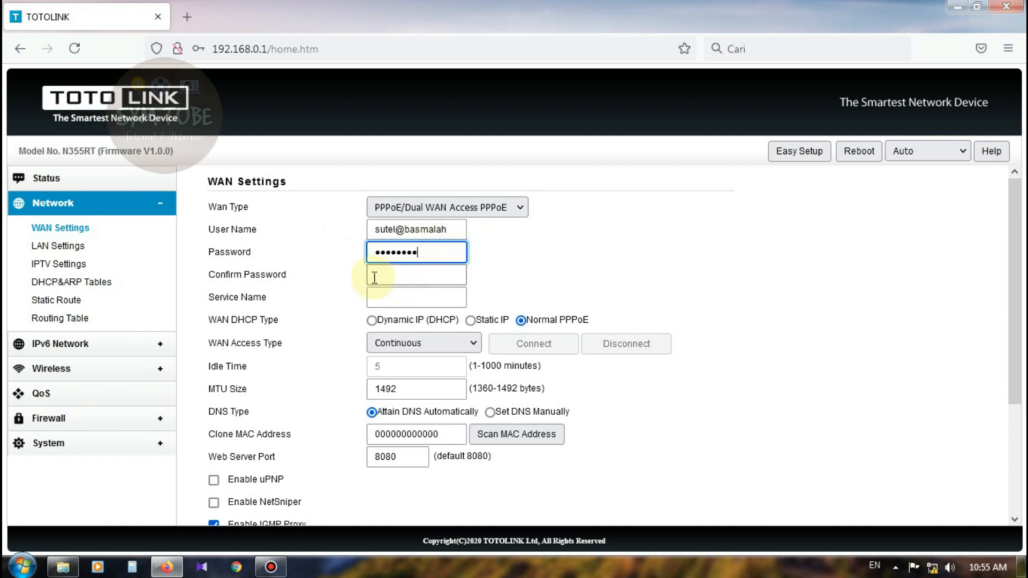
{"action": "left_click", "coordinate": [397, 275]}
{"action": "type", "text": "••••"}
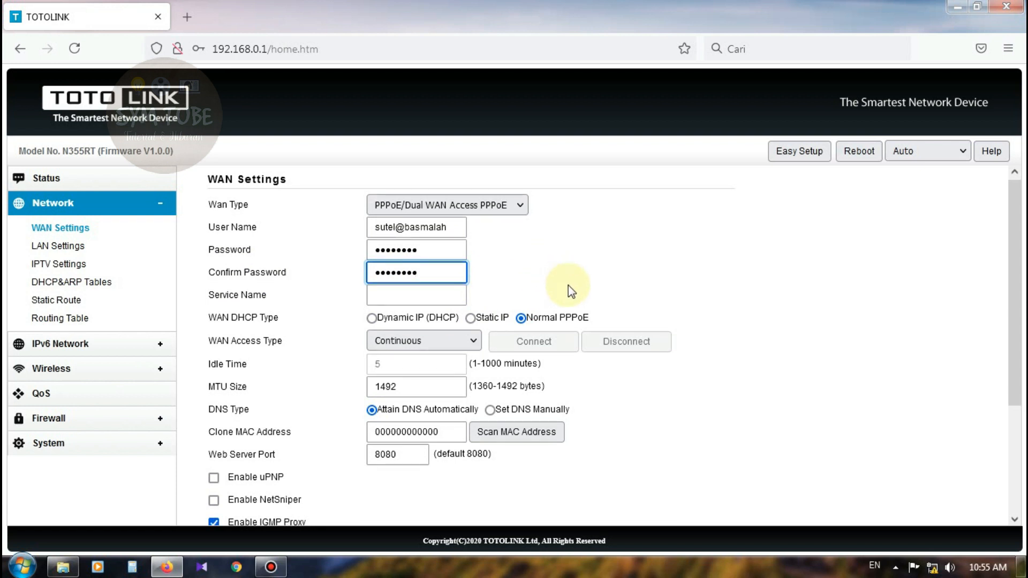
{"action": "scroll", "coordinate": [568, 285], "scroll_direction": "down", "scroll_amount": 2}
{"action": "scroll", "coordinate": [408, 263], "scroll_direction": "up", "scroll_amount": 2}
{"action": "left_click", "coordinate": [391, 300]}
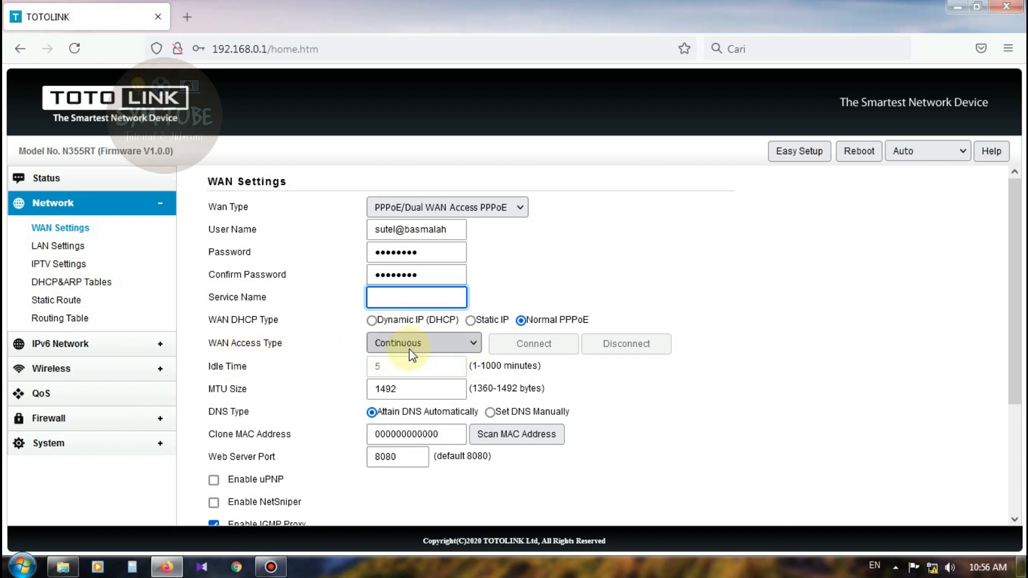
Enable WAN ping and WAN web server access, then apply the PPPoE WAN settings.
{"action": "scroll", "coordinate": [418, 351], "scroll_direction": "down", "scroll_amount": 1}
{"action": "scroll", "coordinate": [423, 350], "scroll_direction": "down", "scroll_amount": 2}
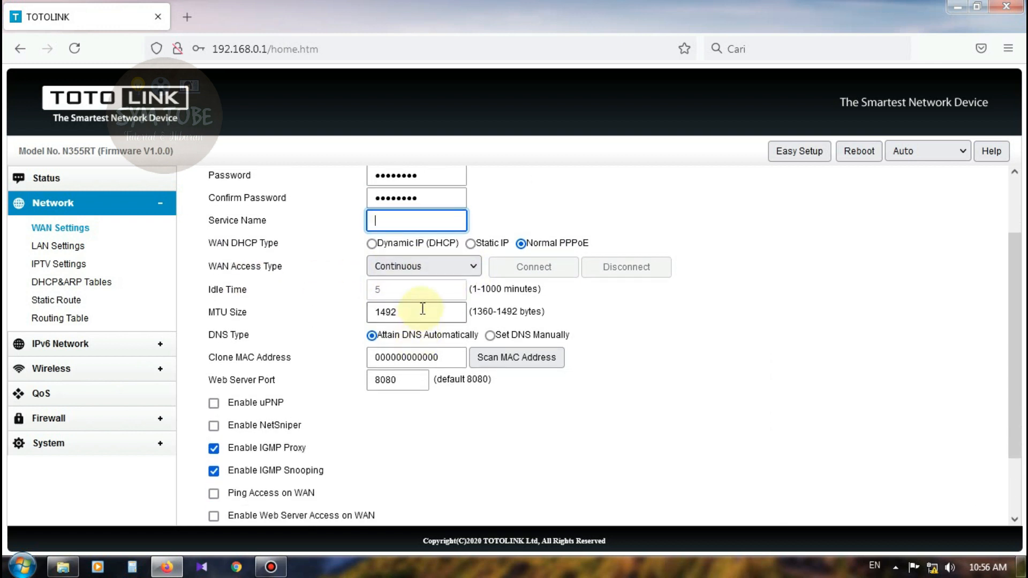
{"action": "scroll", "coordinate": [422, 309], "scroll_direction": "down", "scroll_amount": 3}
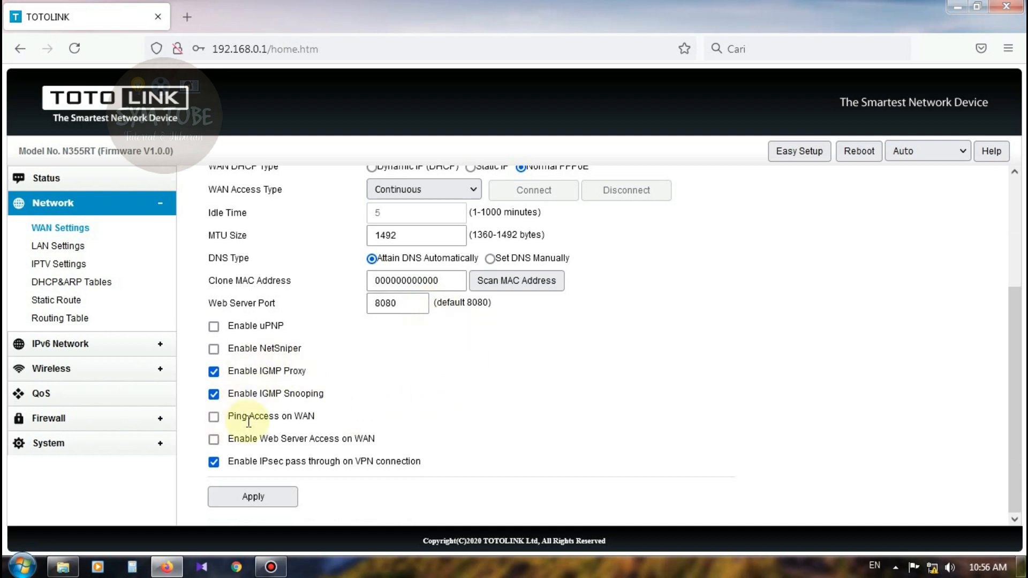
{"action": "left_click", "coordinate": [214, 418]}
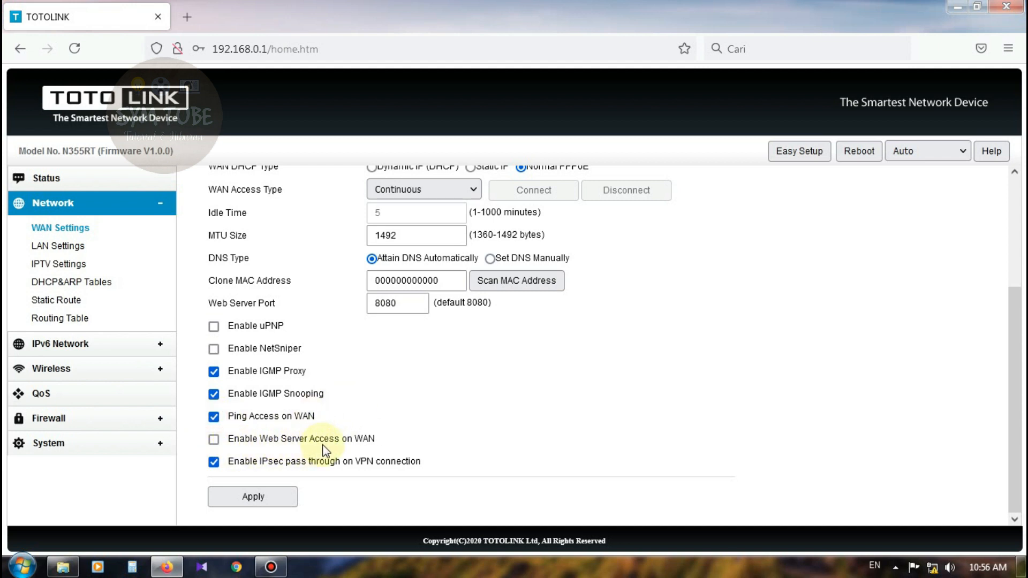
{"action": "left_click", "coordinate": [213, 439]}
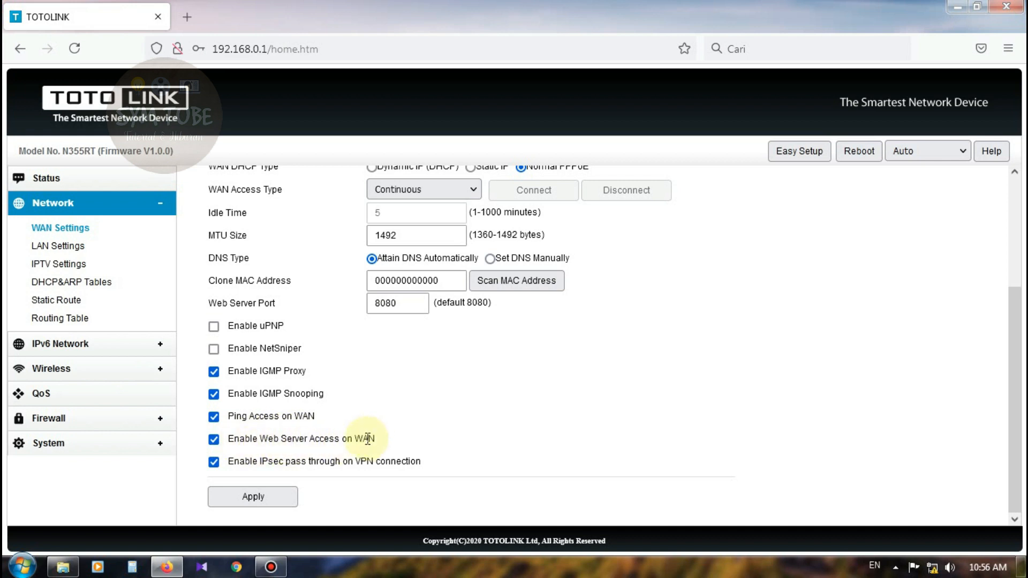
{"action": "scroll", "coordinate": [403, 404], "scroll_direction": "up", "scroll_amount": 3}
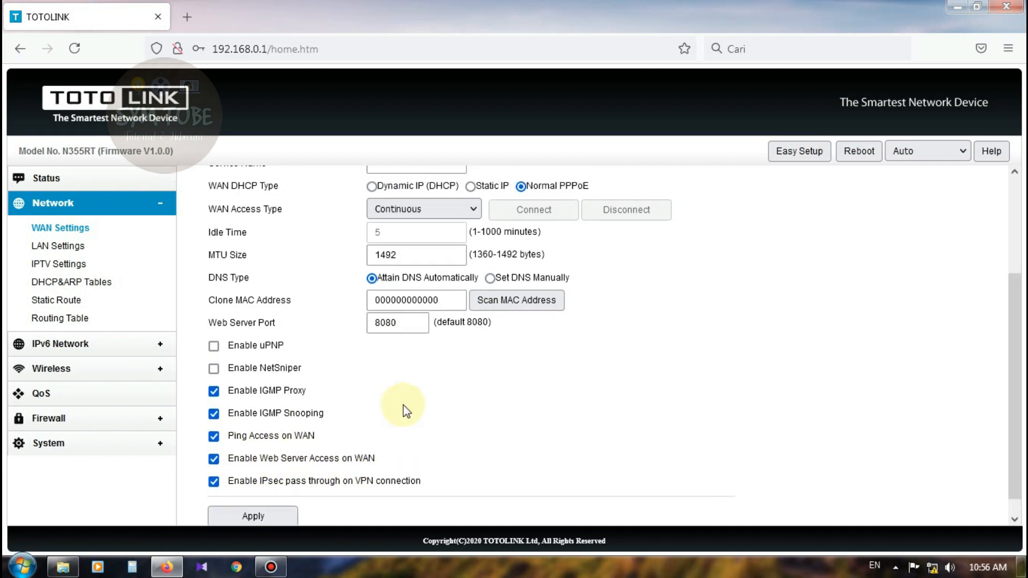
{"action": "scroll", "coordinate": [393, 400], "scroll_direction": "down", "scroll_amount": 3}
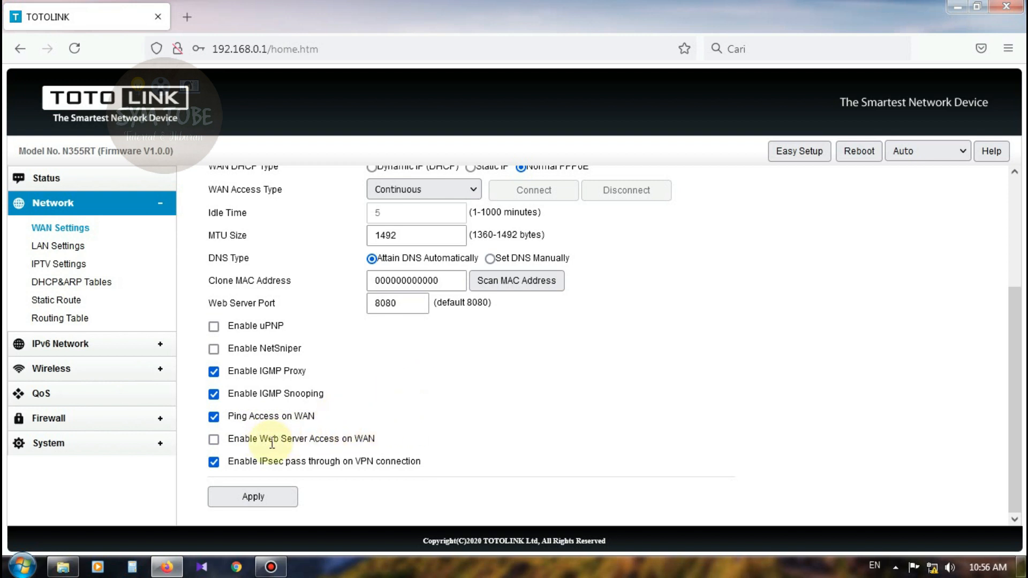
{"action": "left_click", "coordinate": [214, 440]}
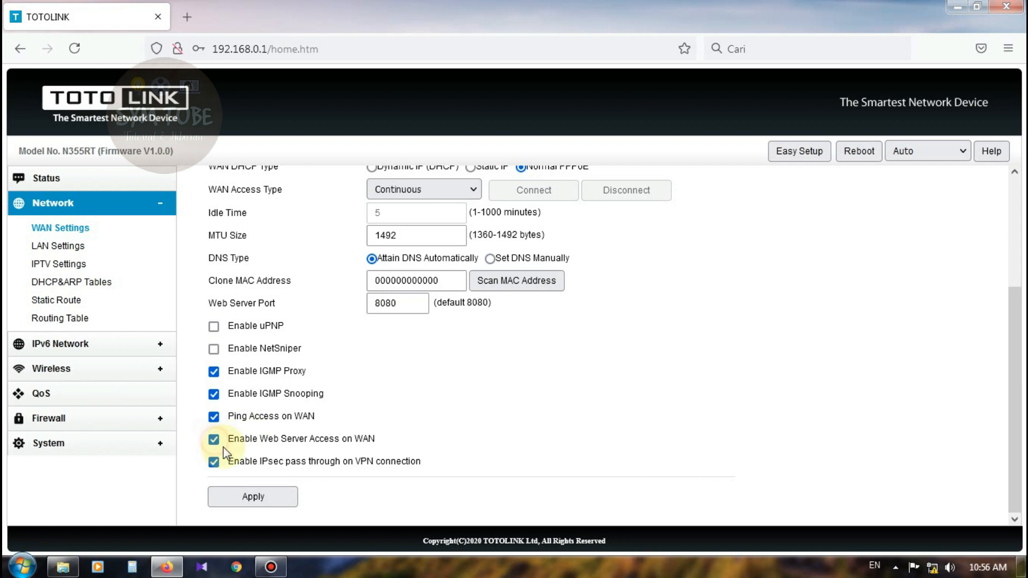
{"action": "left_click", "coordinate": [280, 498]}
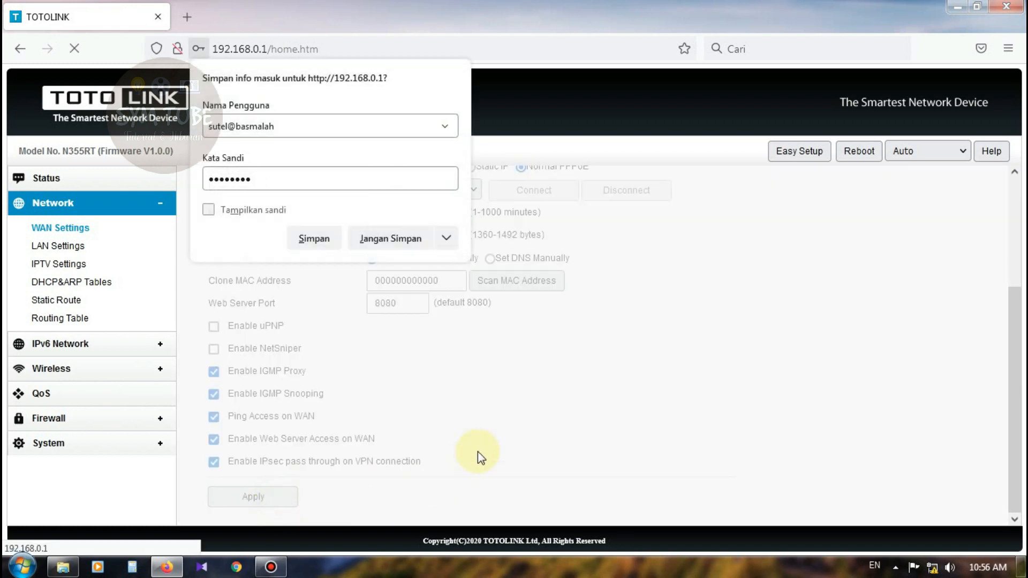
Save the dial-up login in Firefox's prompt while the router restarts.
{"action": "left_click", "coordinate": [315, 241]}
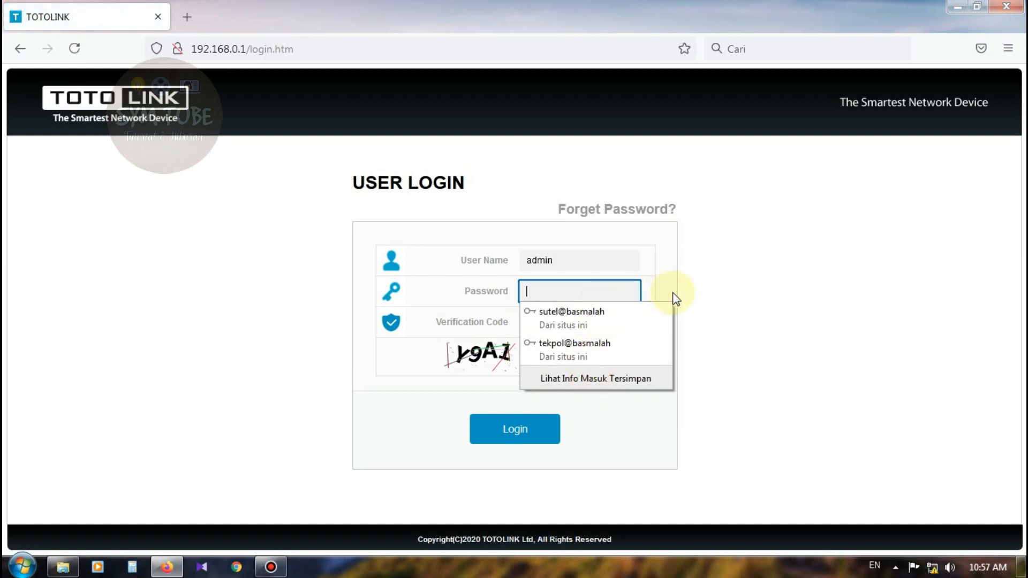
Sign back in using the admin password and the shown verification code.
{"action": "left_click", "coordinate": [671, 268]}
{"action": "left_click", "coordinate": [567, 297]}
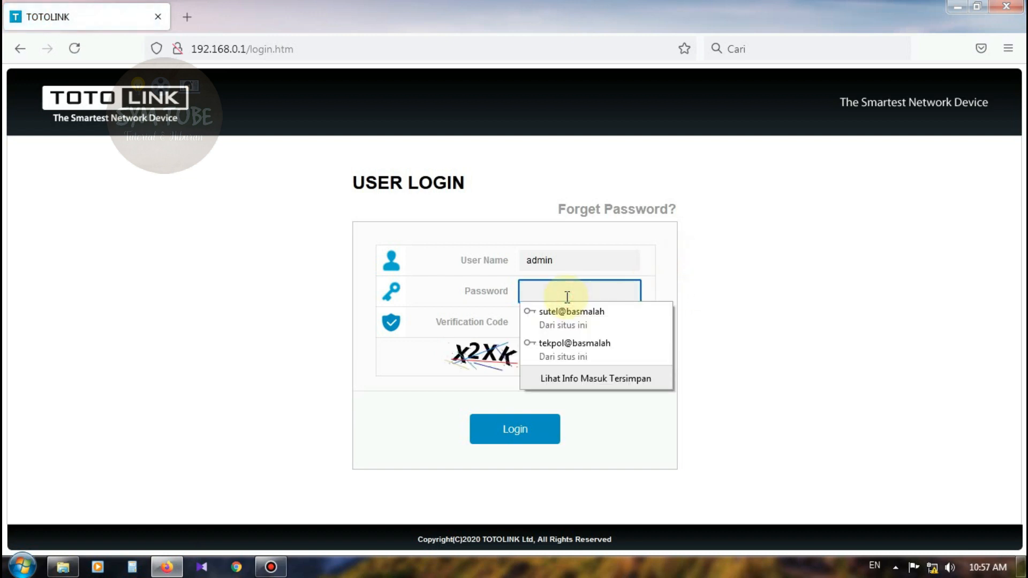
{"action": "type", "text": "a"}
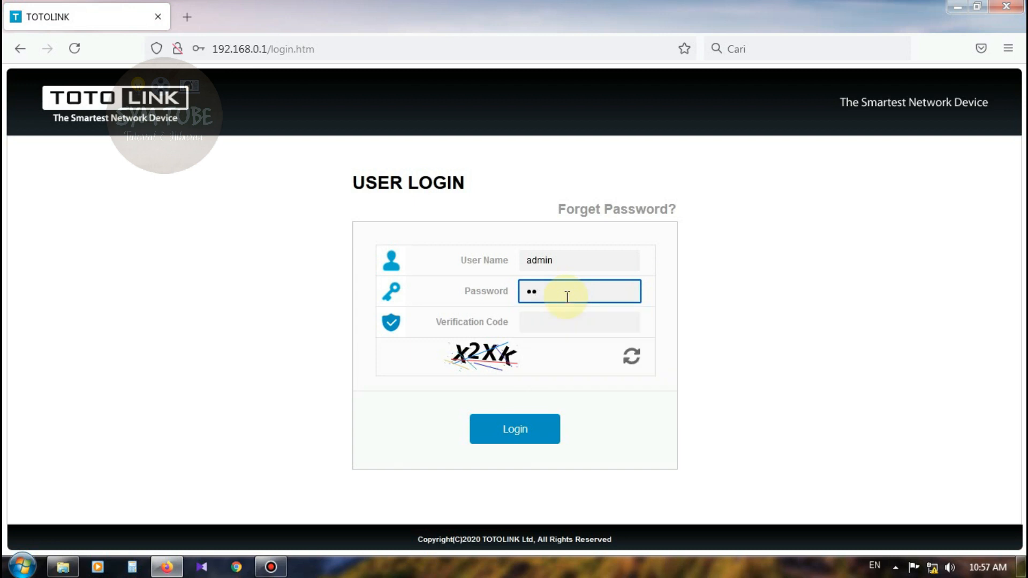
{"action": "type", "text": "•••••••••"}
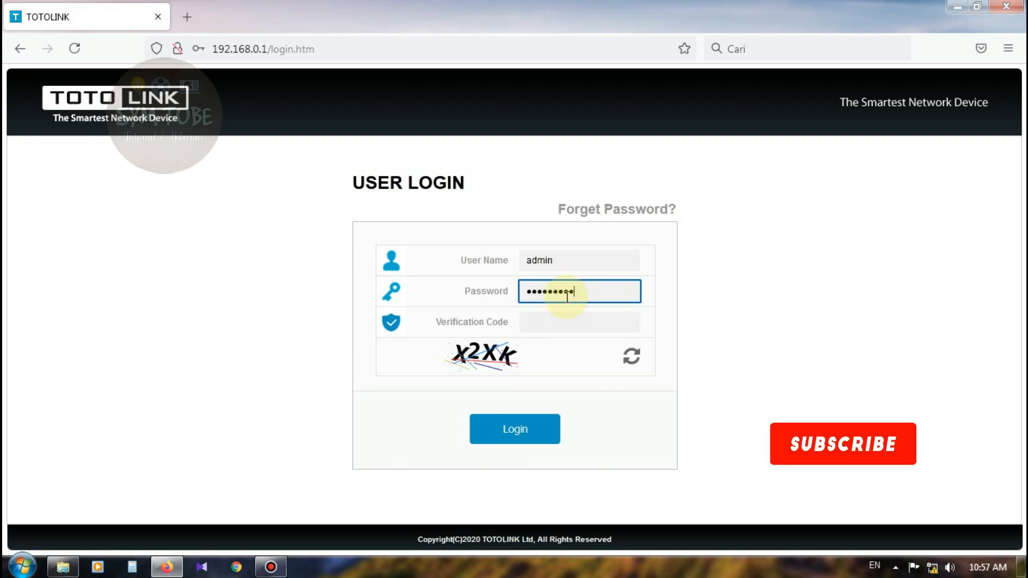
{"action": "left_click", "coordinate": [545, 327]}
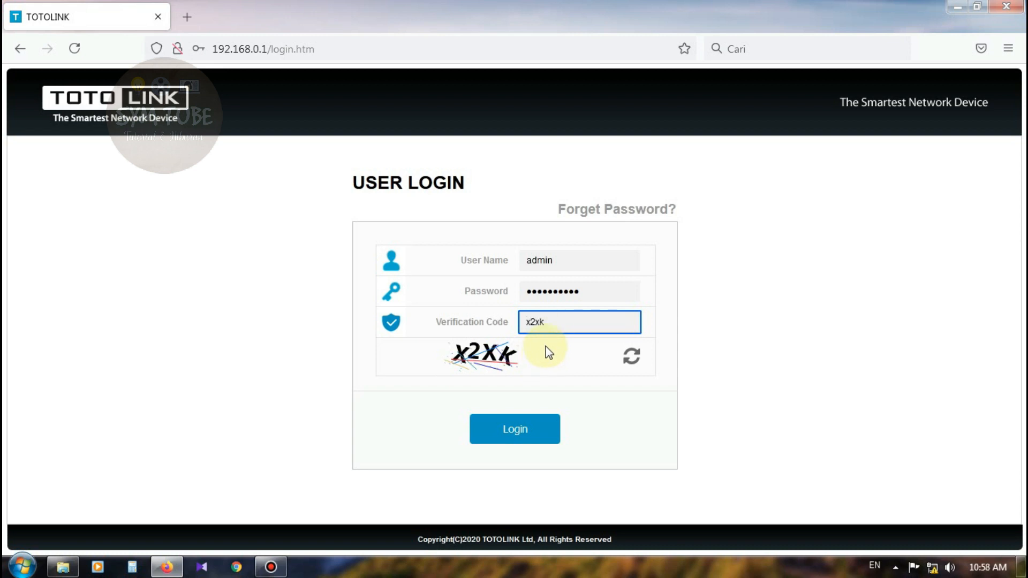
{"action": "left_click_drag", "start_coordinate": [551, 324], "coordinate": [465, 328]}
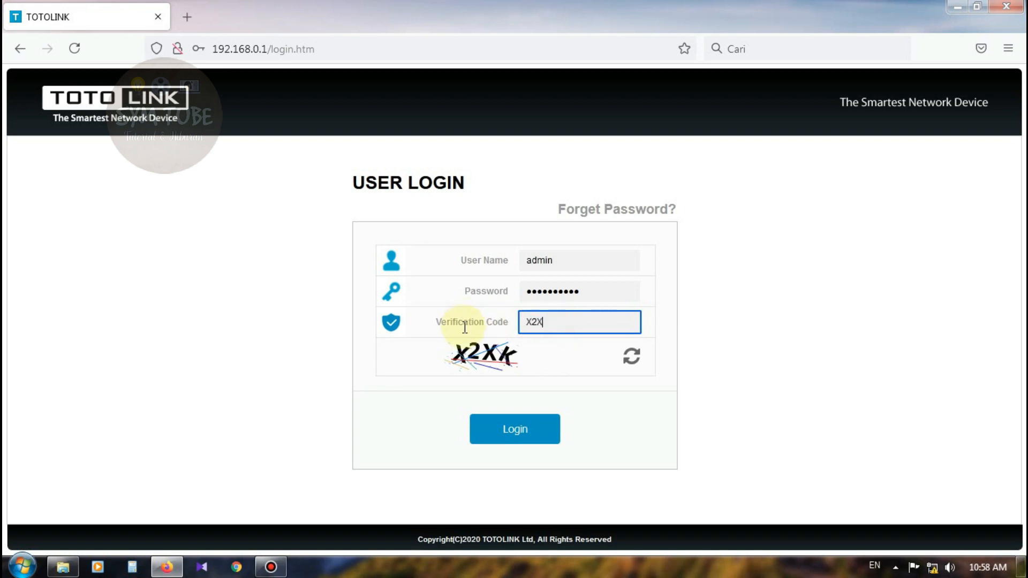
{"action": "left_click", "coordinate": [503, 429]}
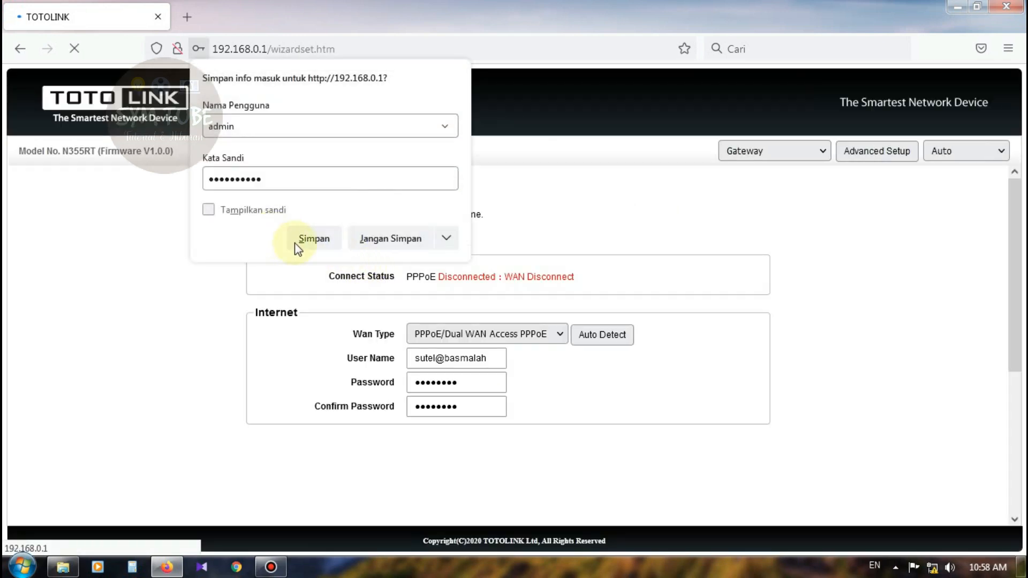
Let Firefox store the admin login and review the Easy Setup page.
{"action": "left_click", "coordinate": [312, 239]}
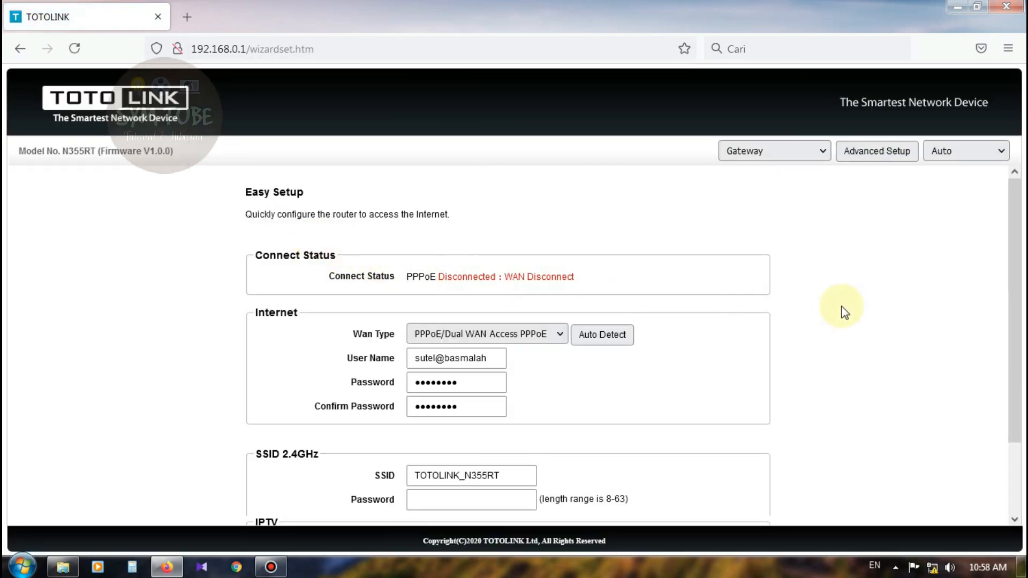
{"action": "scroll", "coordinate": [509, 310], "scroll_direction": "down", "scroll_amount": 2}
{"action": "scroll", "coordinate": [375, 257], "scroll_direction": "up", "scroll_amount": 2}
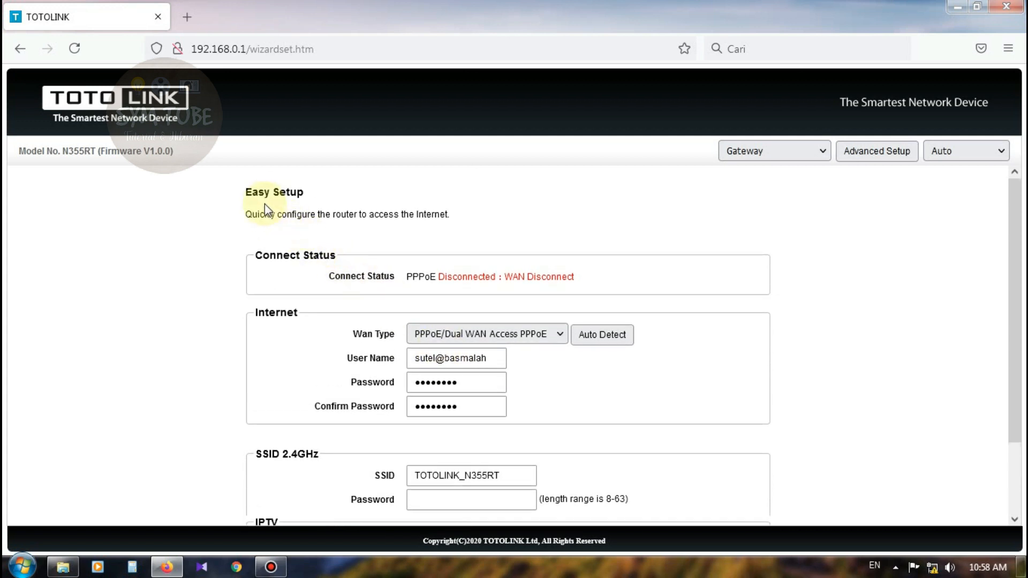
{"action": "scroll", "coordinate": [430, 280], "scroll_direction": "down", "scroll_amount": 2}
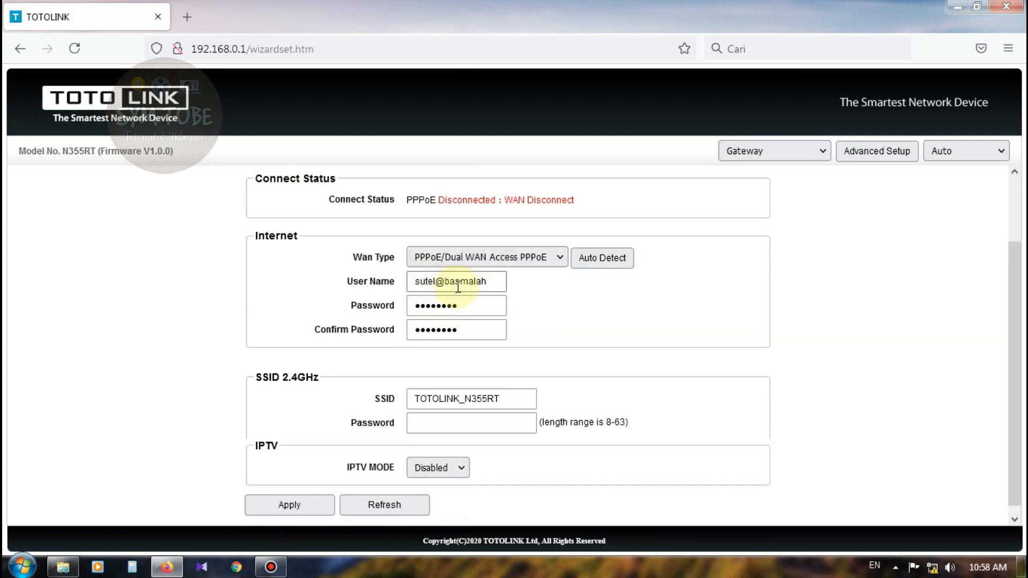
{"action": "scroll", "coordinate": [487, 298], "scroll_direction": "down", "scroll_amount": 1}
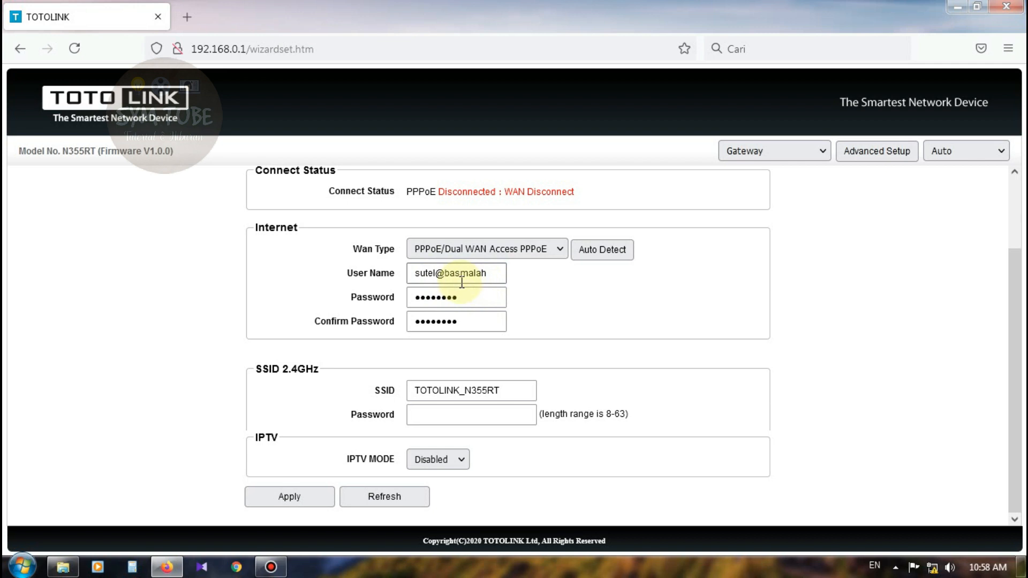
{"action": "scroll", "coordinate": [585, 345], "scroll_direction": "up", "scroll_amount": 2}
{"action": "scroll", "coordinate": [583, 345], "scroll_direction": "down", "scroll_amount": 2}
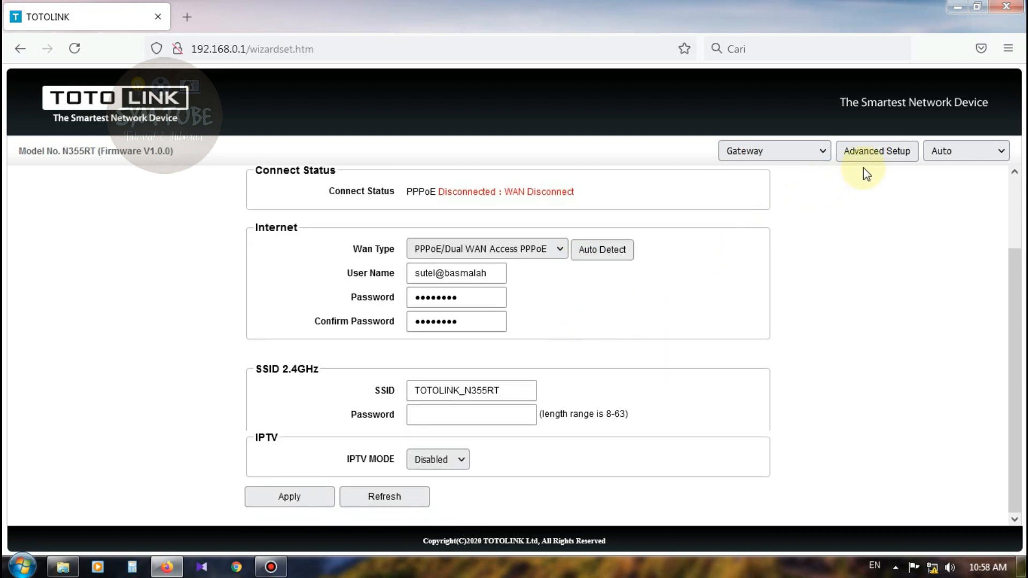
Switch to Advanced Setup and open Network's WAN Settings, still on PPPoE.
{"action": "left_click", "coordinate": [873, 154]}
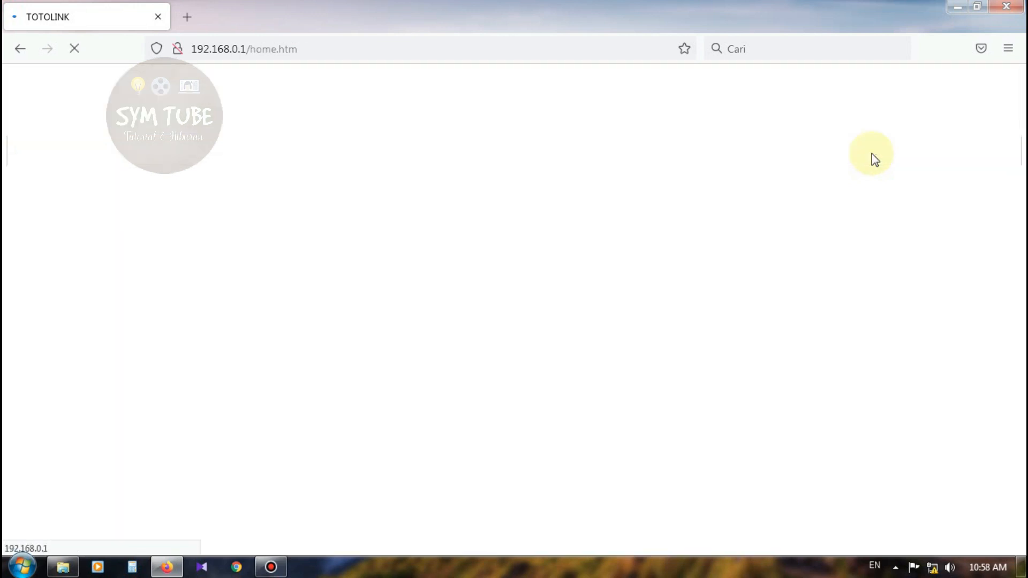
{"action": "scroll", "coordinate": [369, 268], "scroll_direction": "down", "scroll_amount": 3}
{"action": "scroll", "coordinate": [316, 263], "scroll_direction": "up", "scroll_amount": 3}
{"action": "left_click", "coordinate": [73, 204]}
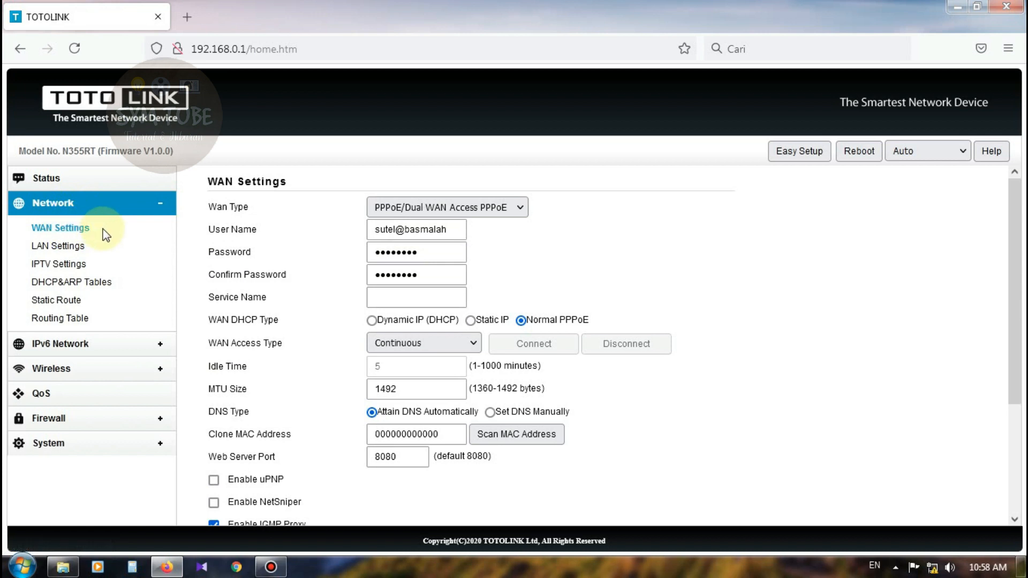
Change the LAN IP to 192.168.13.1, keep DHCP Server on, end the range at 192.168.13.50, and apply.
{"action": "left_click", "coordinate": [64, 250]}
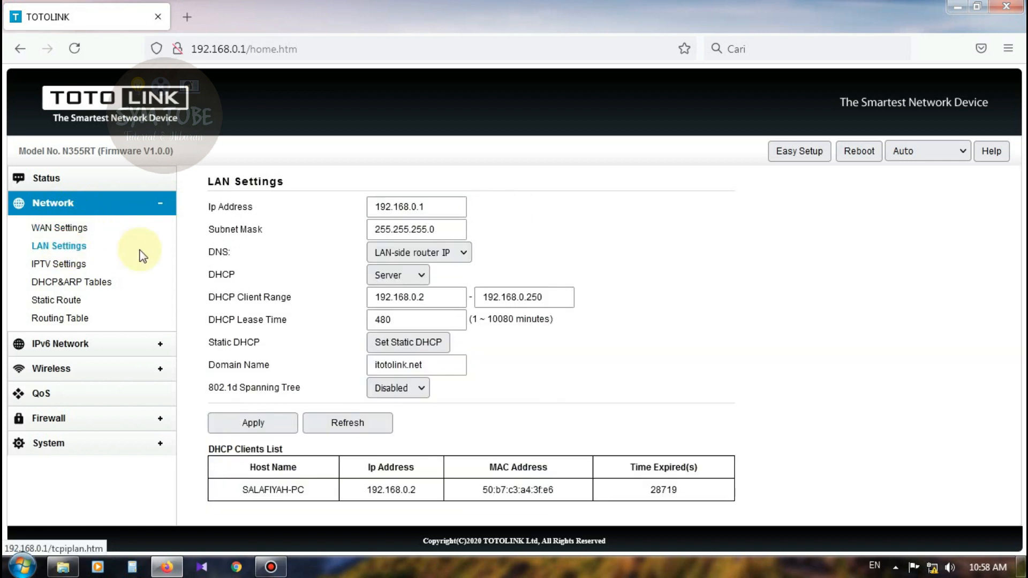
{"action": "left_click", "coordinate": [438, 208]}
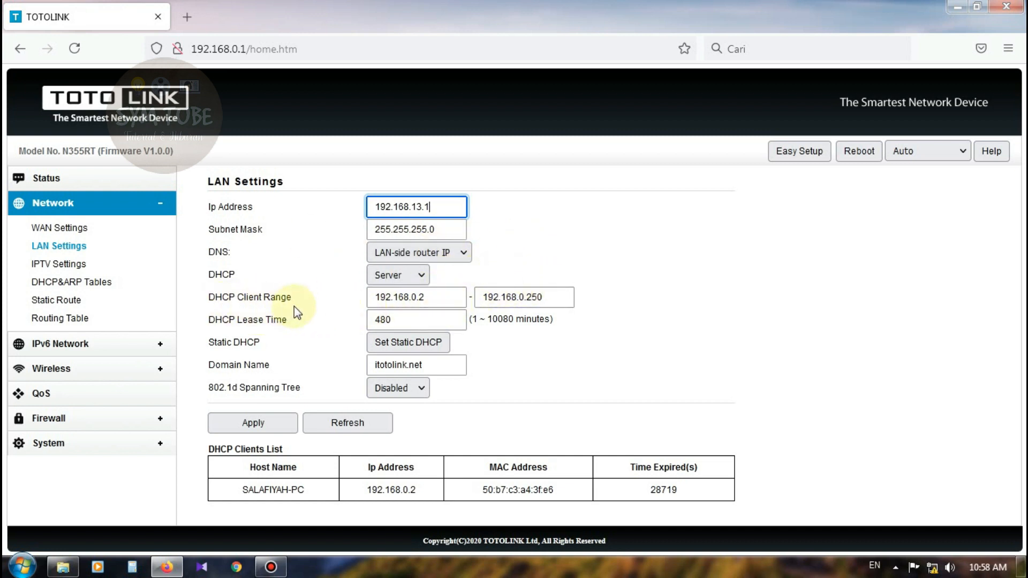
{"action": "left_click", "coordinate": [422, 276]}
{"action": "left_click", "coordinate": [407, 292]}
{"action": "left_click", "coordinate": [421, 276]}
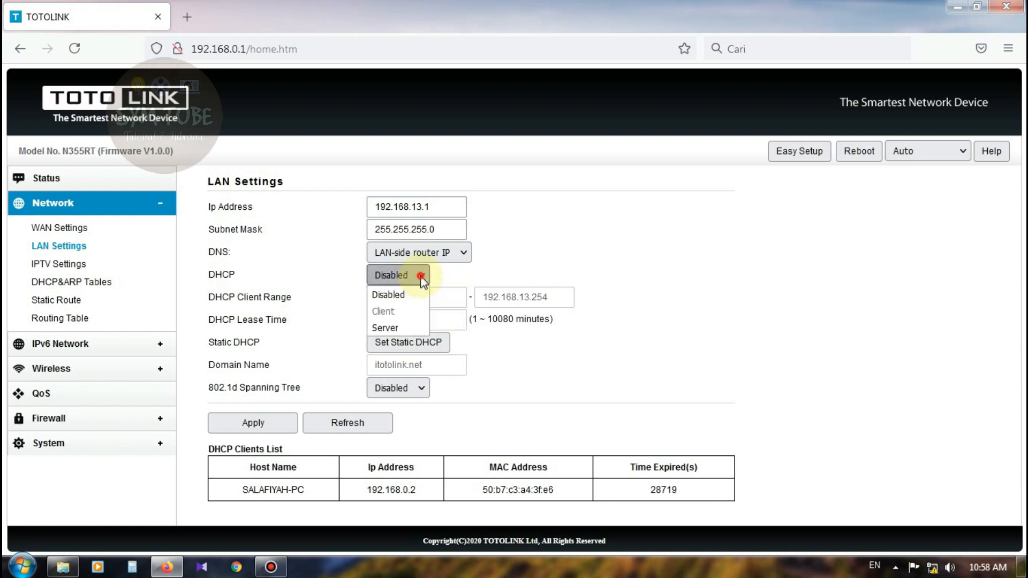
{"action": "left_click", "coordinate": [393, 327]}
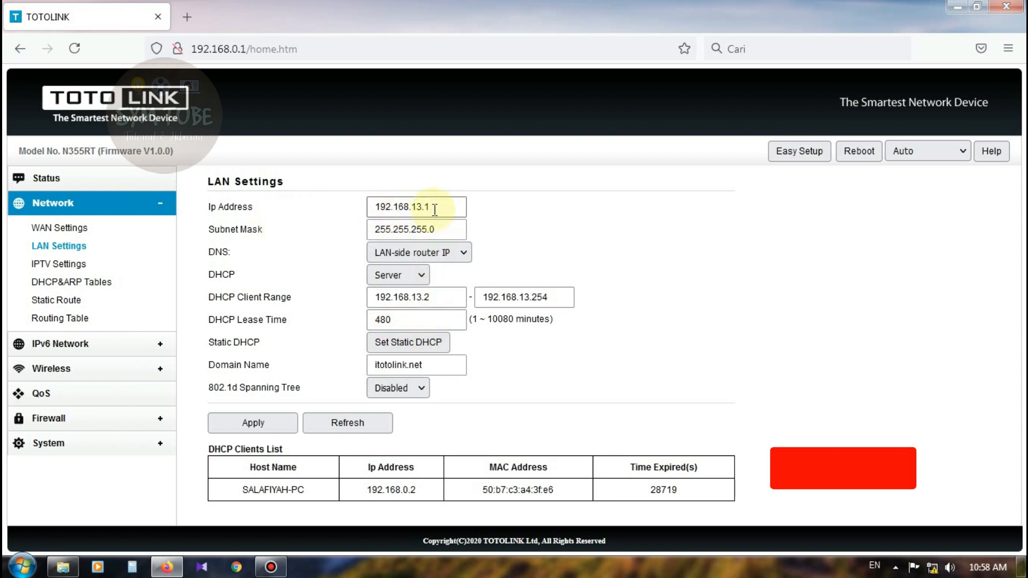
{"action": "left_click", "coordinate": [552, 298]}
{"action": "key", "text": "BackSpace"}
{"action": "key", "text": "BackSpace"}
{"action": "key", "text": "BackSpace"}
{"action": "type", "text": "5"}
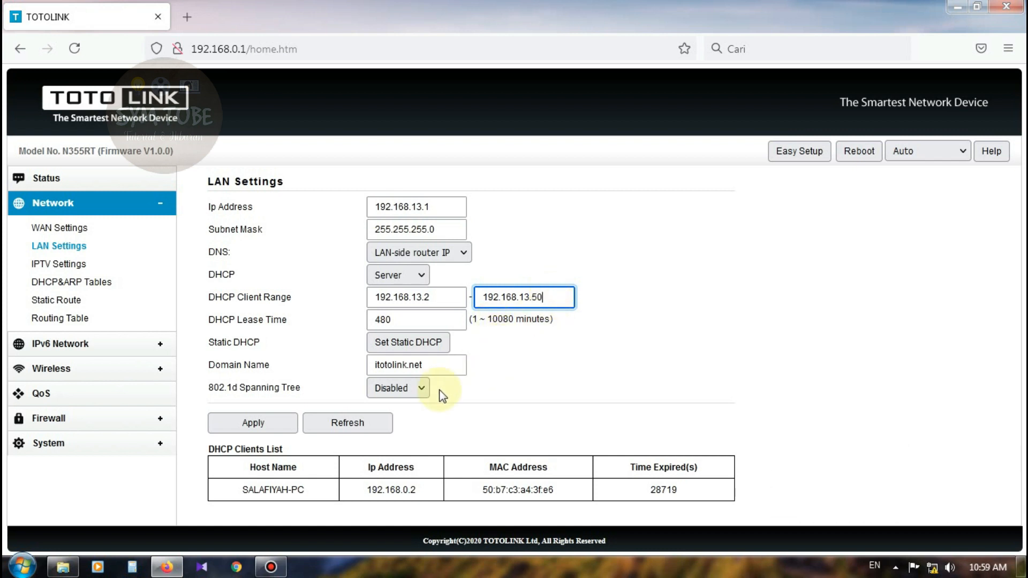
{"action": "left_click", "coordinate": [270, 423]}
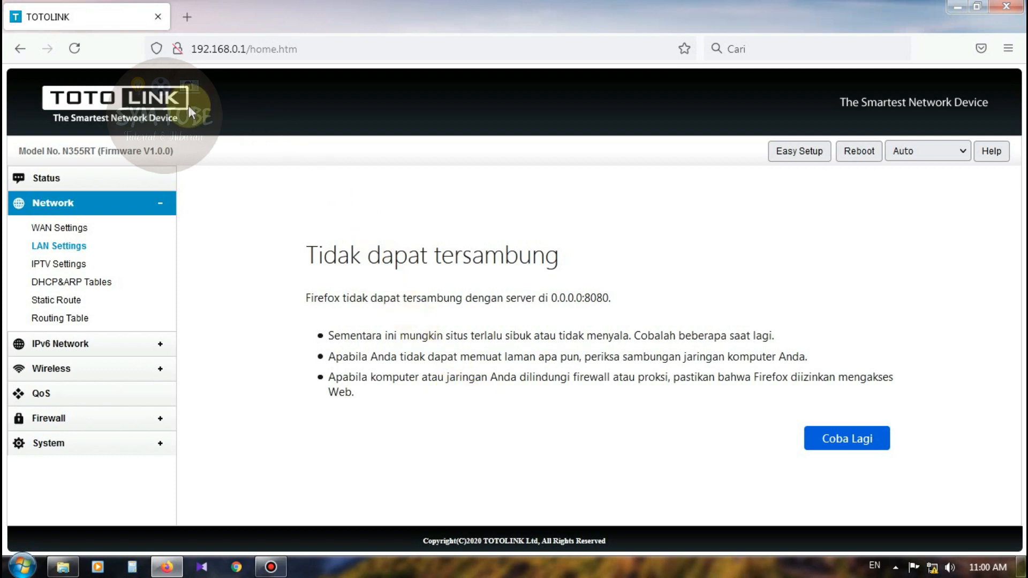
Load the router admin in Firefox at the new address 192.168.13.1.
{"action": "left_click", "coordinate": [76, 49]}
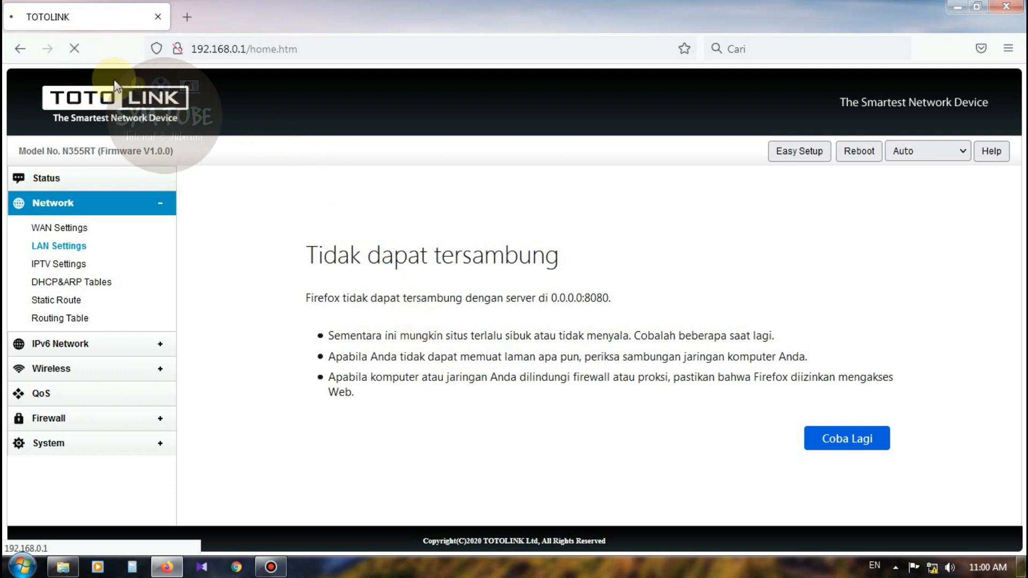
{"action": "left_click", "coordinate": [333, 50]}
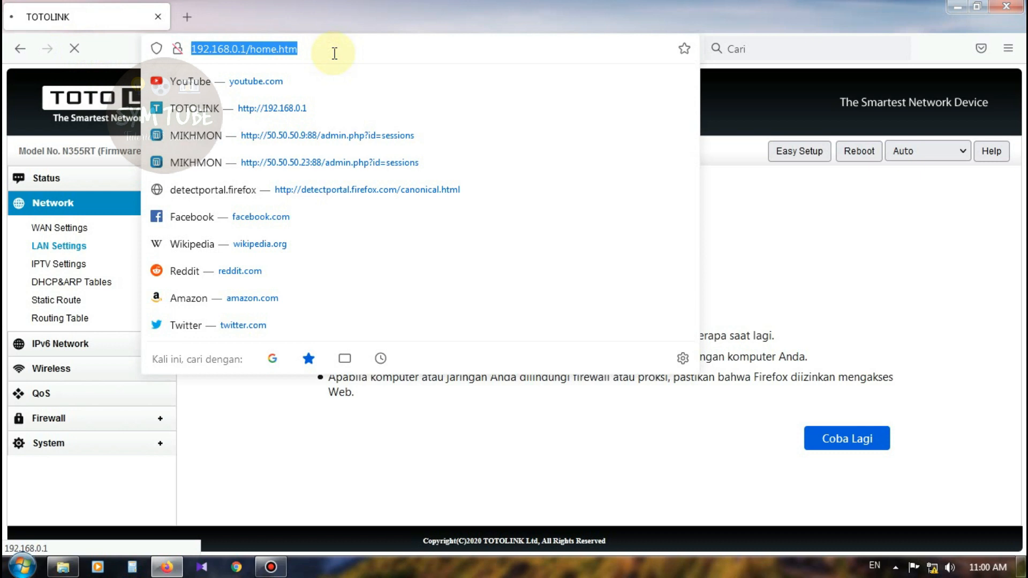
{"action": "type", "text": "19."}
{"action": "key", "text": "BackSpace"}
{"action": "key", "text": "BackSpace"}
{"action": "key", "text": "BackSpace"}
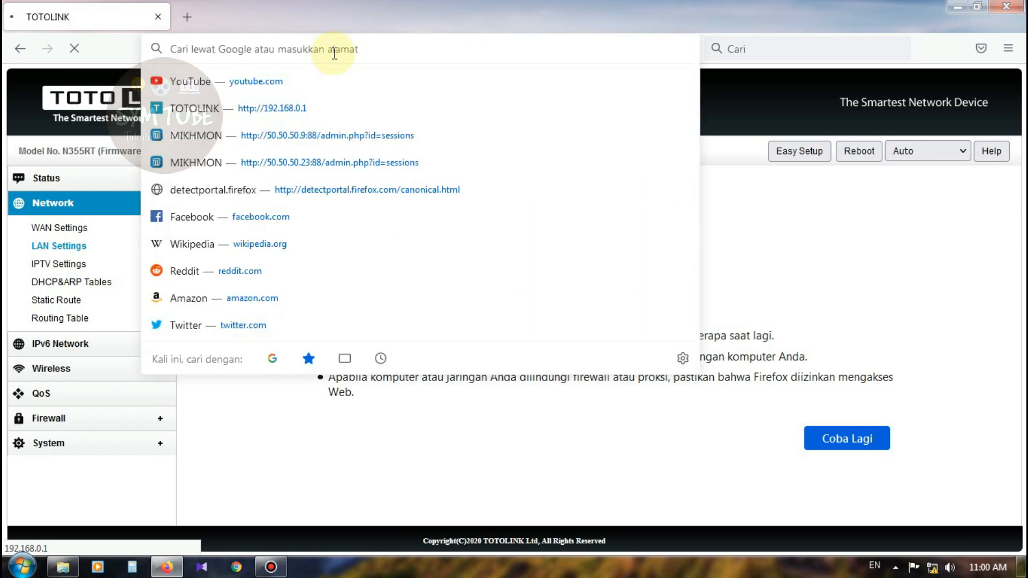
{"action": "type", "text": "192.168."}
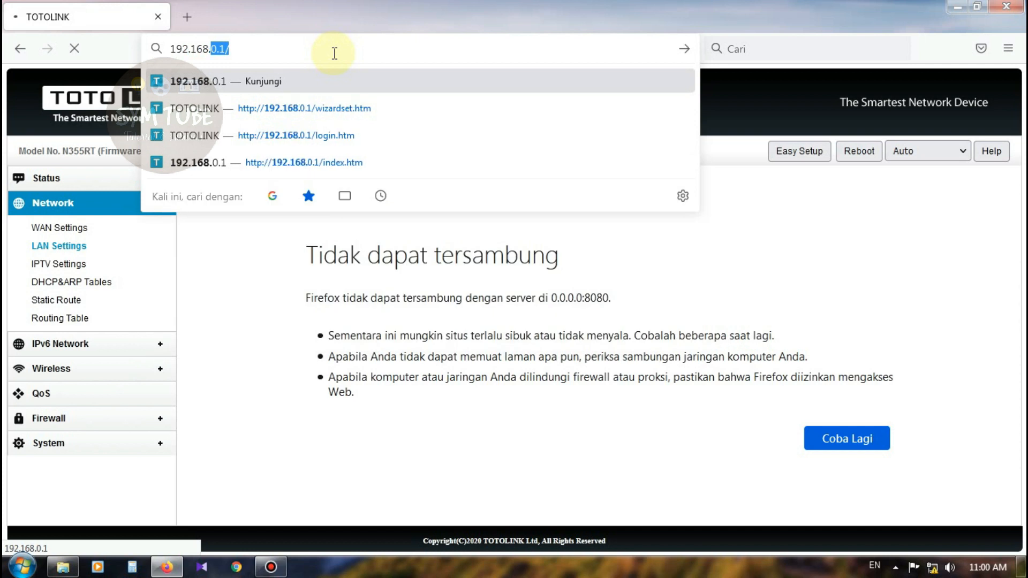
{"action": "type", "text": "13.1"}
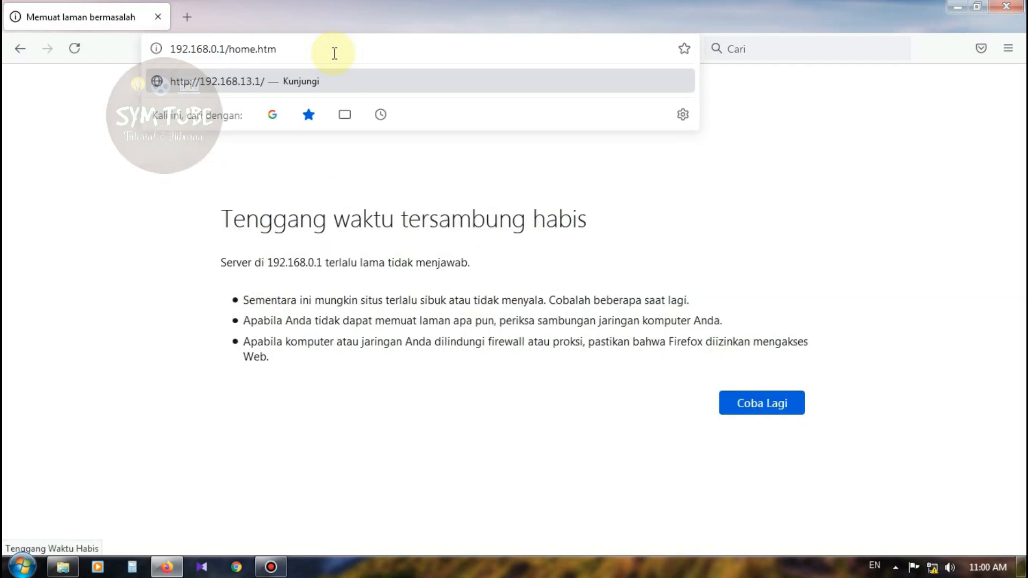
{"action": "double_click", "coordinate": [334, 53]}
{"action": "type", "text": "192."}
{"action": "type", "text": "168.13."}
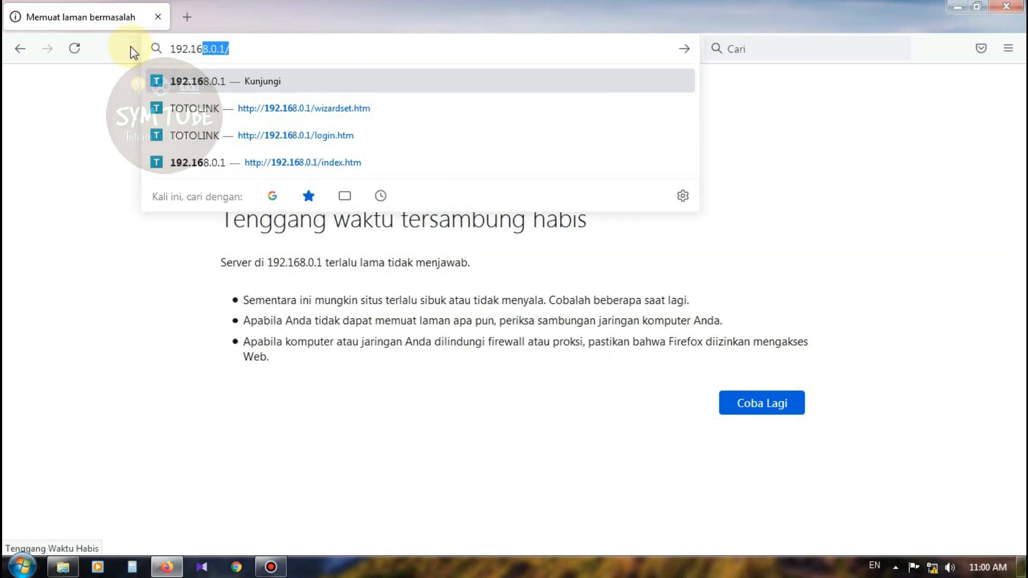
{"action": "type", "text": "1"}
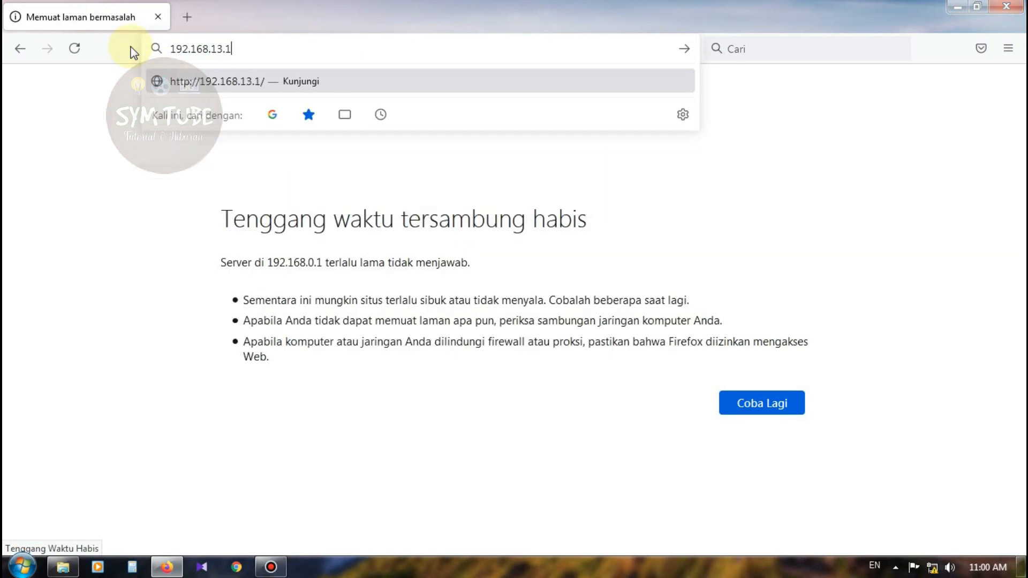
{"action": "key", "text": "Return"}
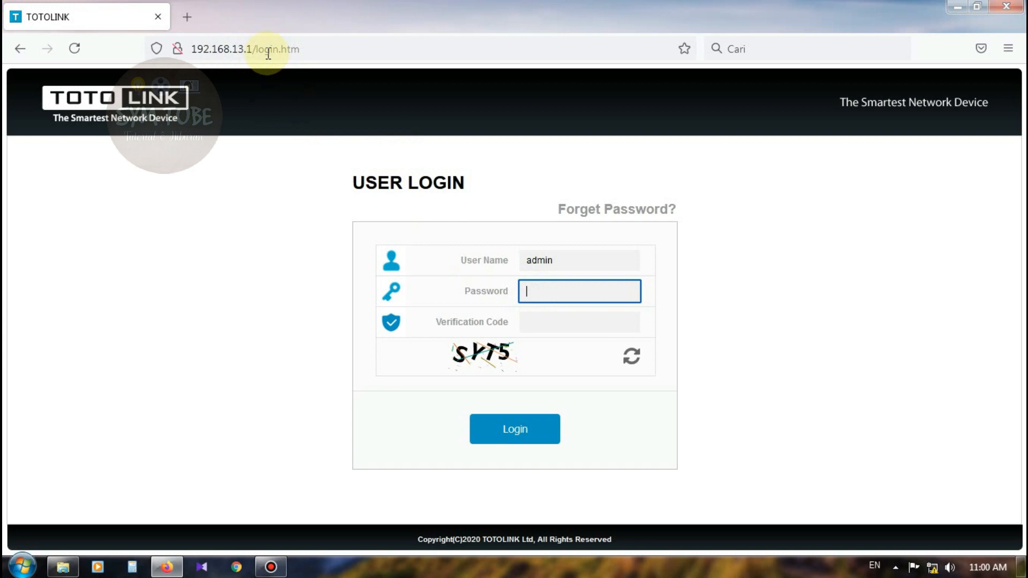
Log in with the admin password and the captcha verification code.
{"action": "left_click", "coordinate": [195, 50]}
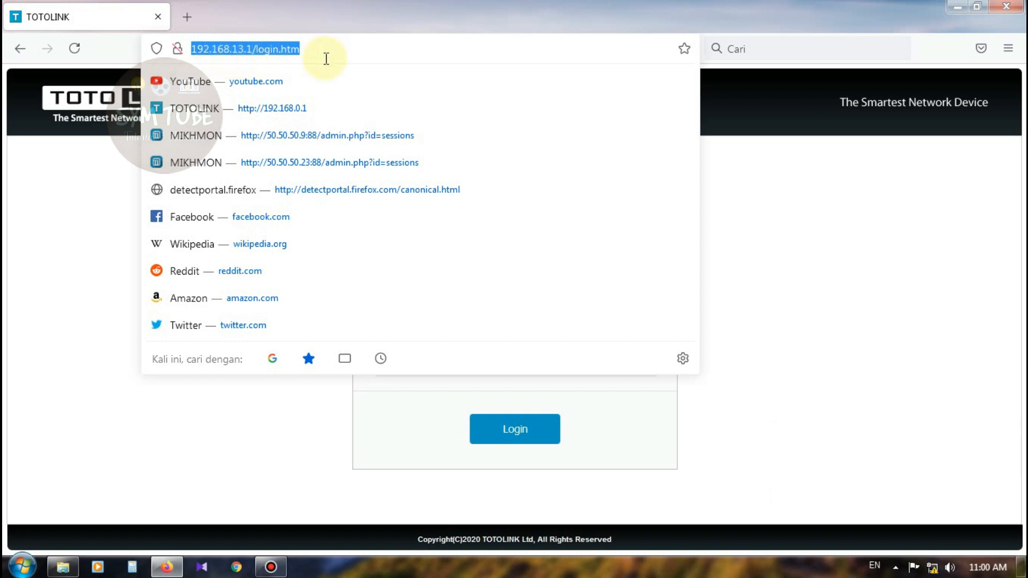
{"action": "left_click", "coordinate": [832, 209]}
{"action": "left_click", "coordinate": [575, 302]}
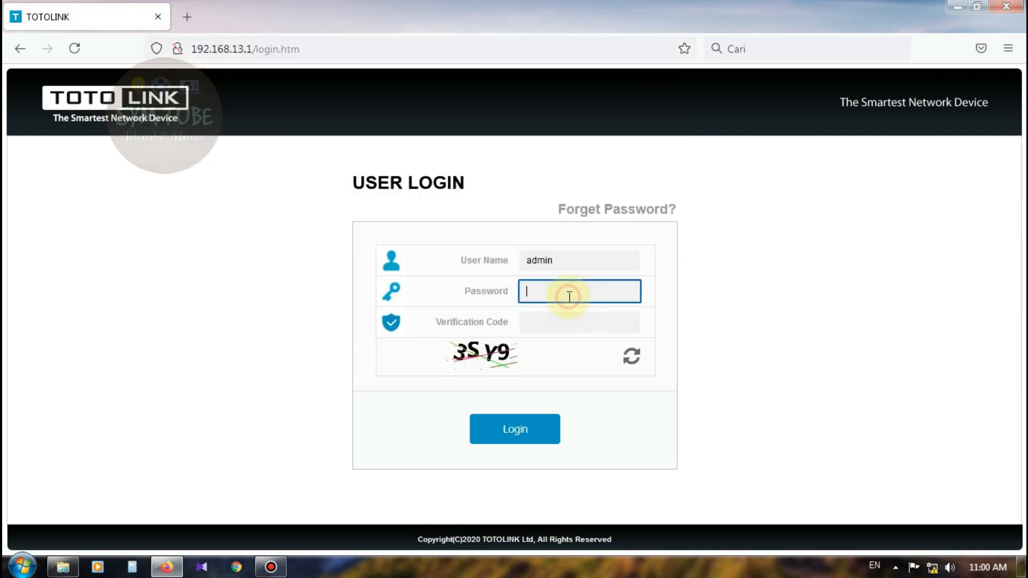
{"action": "type", "text": "a"}
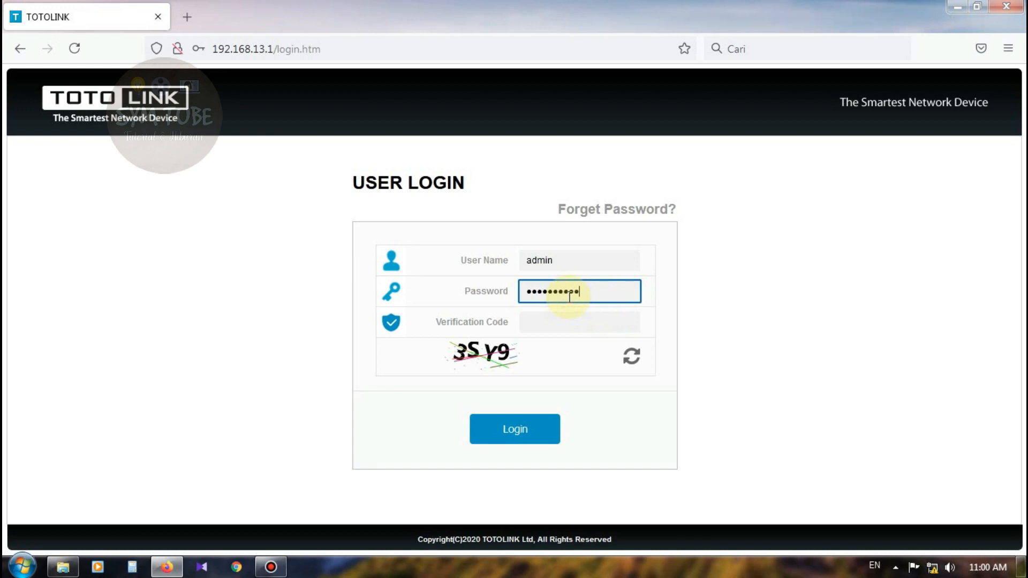
{"action": "left_click", "coordinate": [530, 324]}
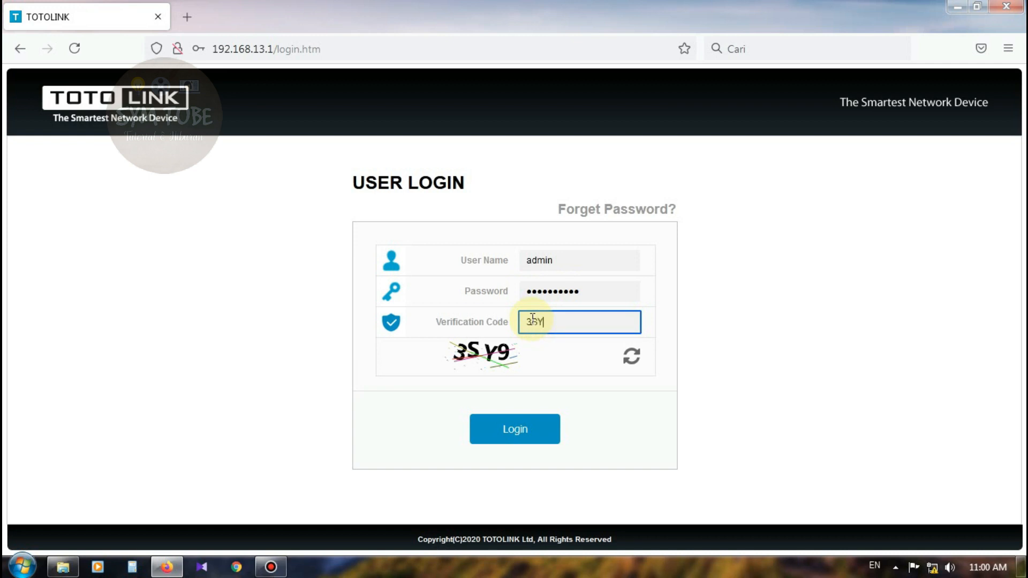
{"action": "left_click", "coordinate": [547, 428]}
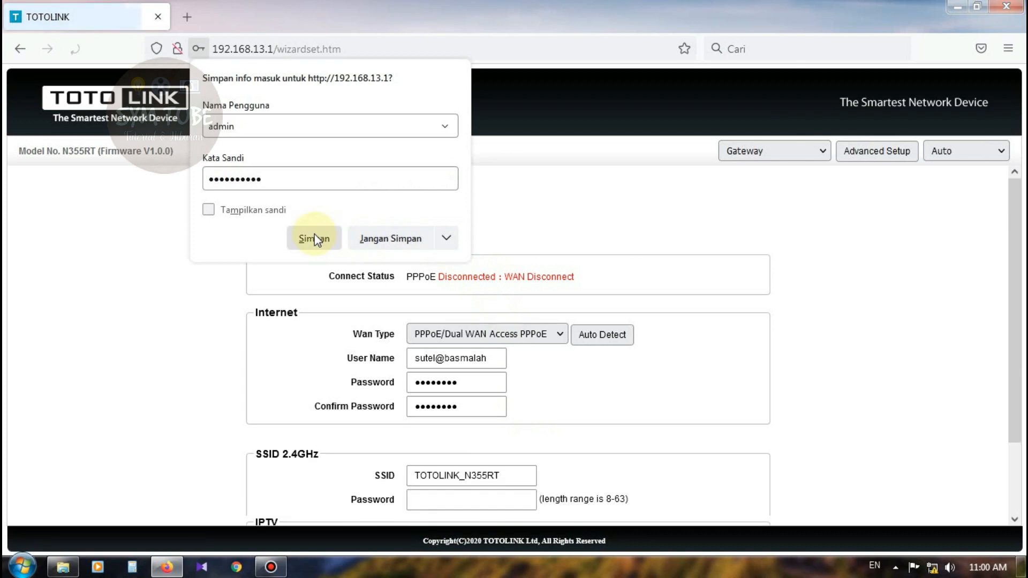
Save the browser login, switch to Advanced Setup, and browse through to Wireless Basic Settings.
{"action": "left_click", "coordinate": [315, 236]}
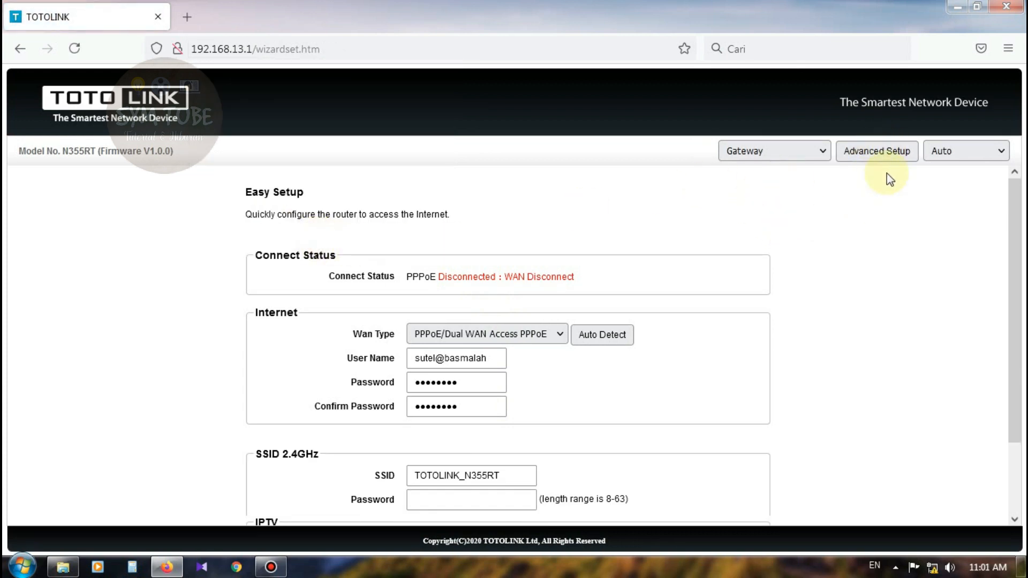
{"action": "left_click", "coordinate": [873, 155]}
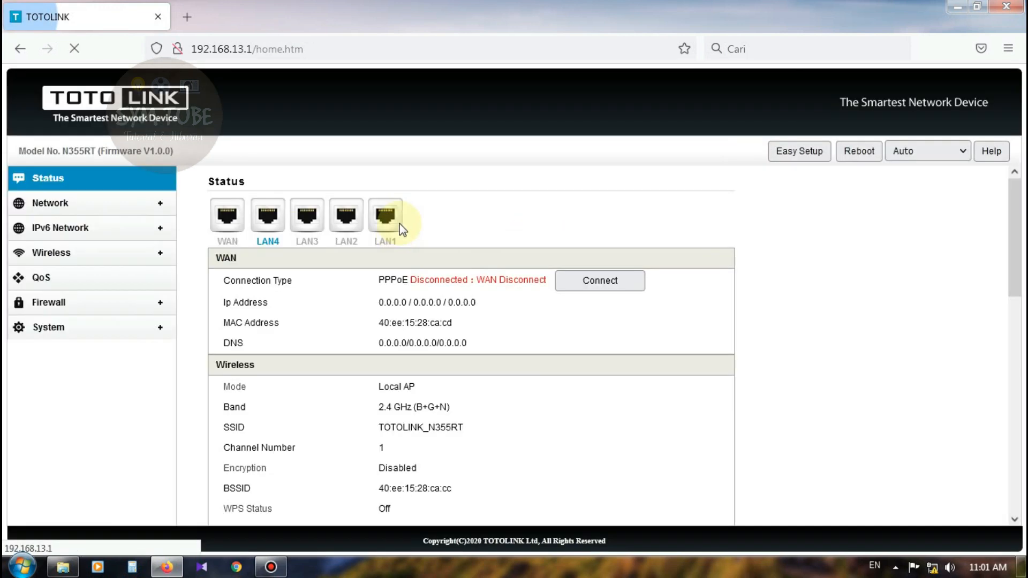
{"action": "left_click", "coordinate": [64, 203]}
{"action": "left_click", "coordinate": [66, 228]}
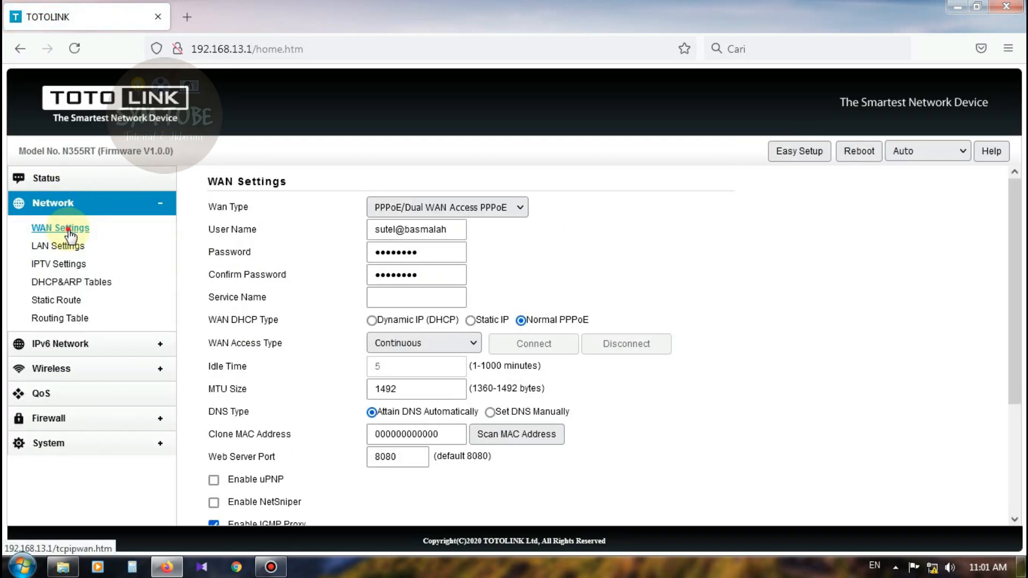
{"action": "left_click", "coordinate": [72, 243]}
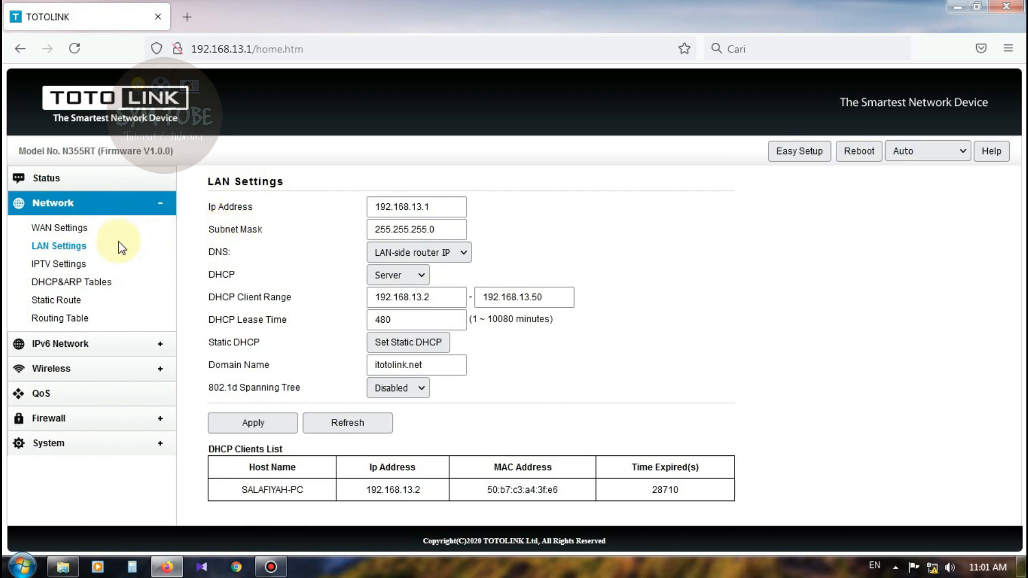
{"action": "left_click", "coordinate": [61, 347]}
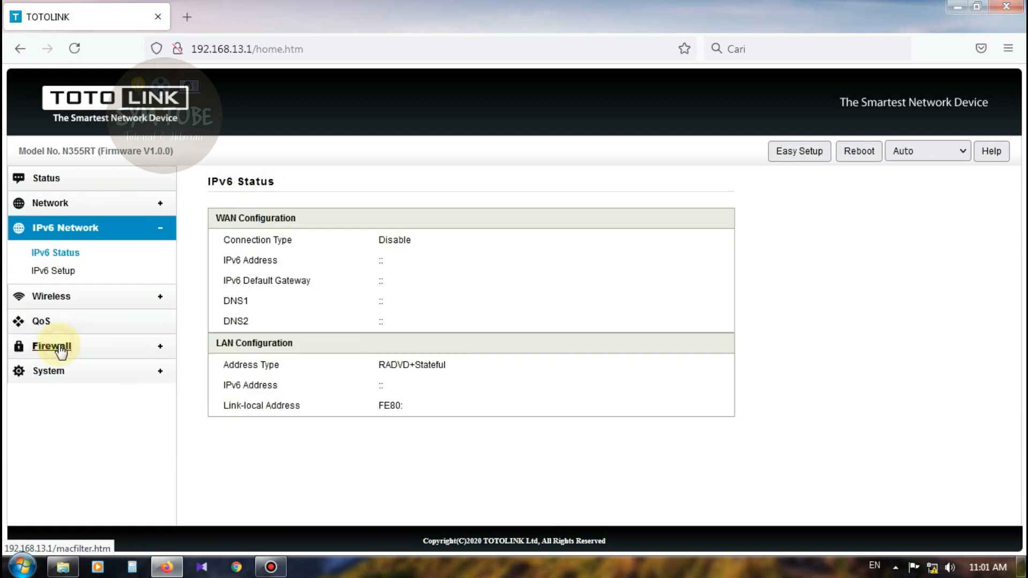
{"action": "left_click", "coordinate": [165, 226]}
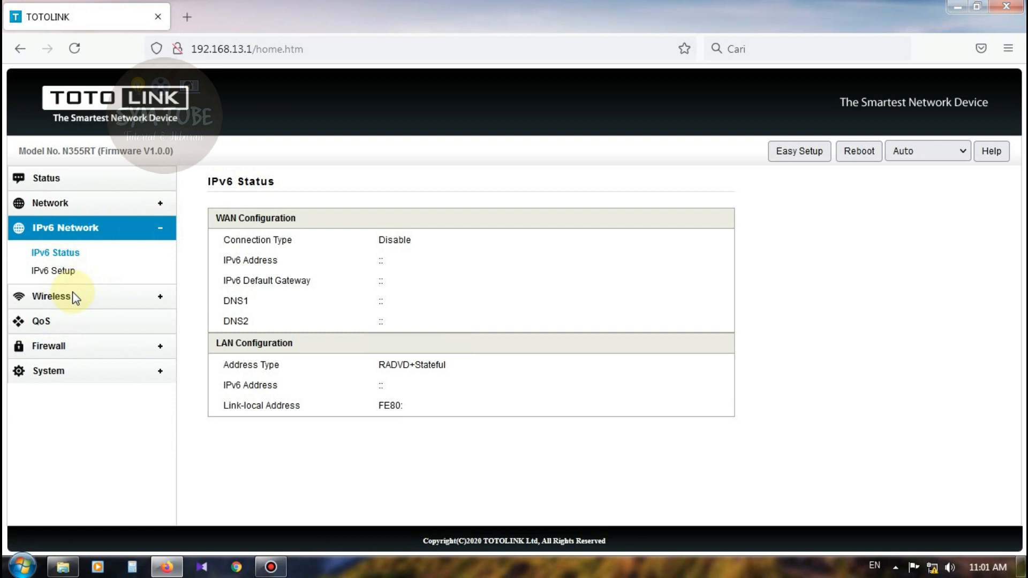
{"action": "left_click", "coordinate": [62, 301]}
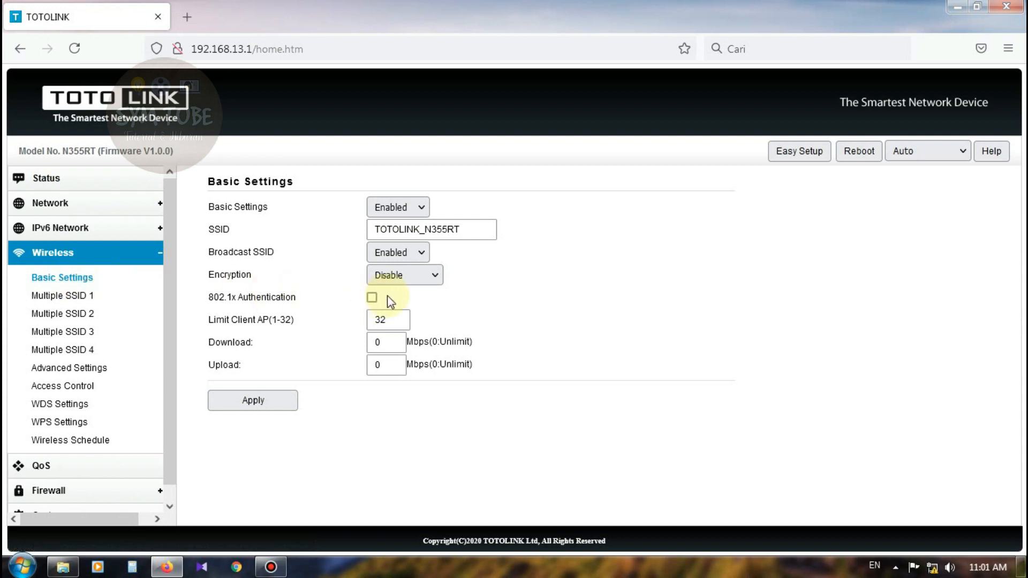
Replace the SSID TOTOLINK_N355RT with SUTEL RUMAH.
{"action": "left_click_drag", "start_coordinate": [485, 229], "coordinate": [332, 218]}
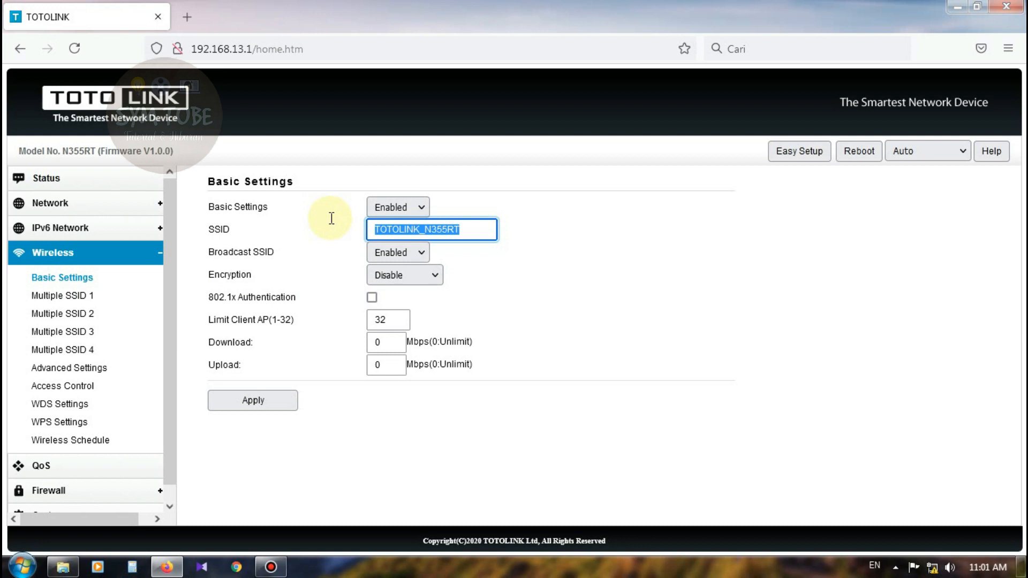
{"action": "type", "text": "SUTE"}
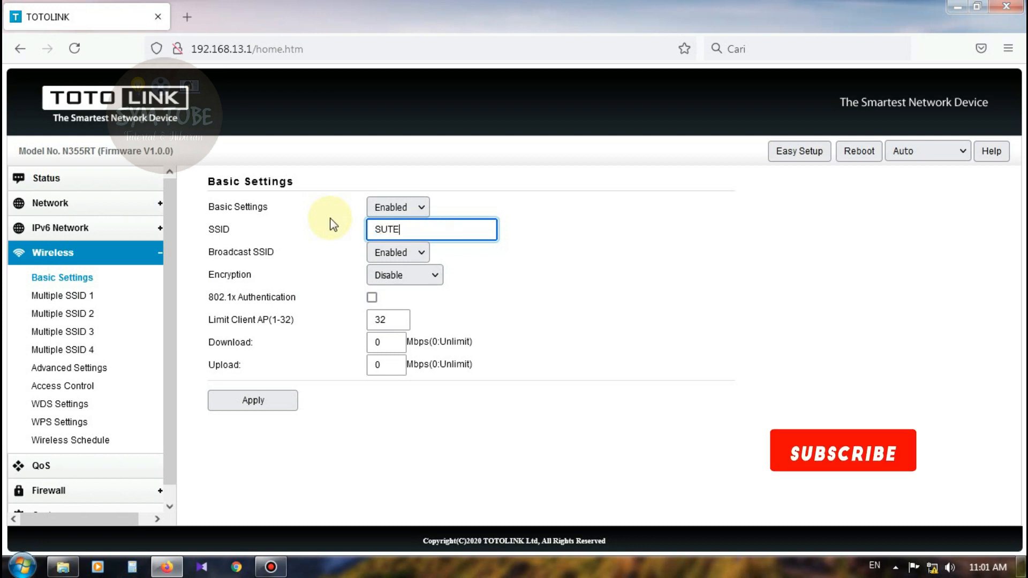
{"action": "type", "text": "L RUMAH"}
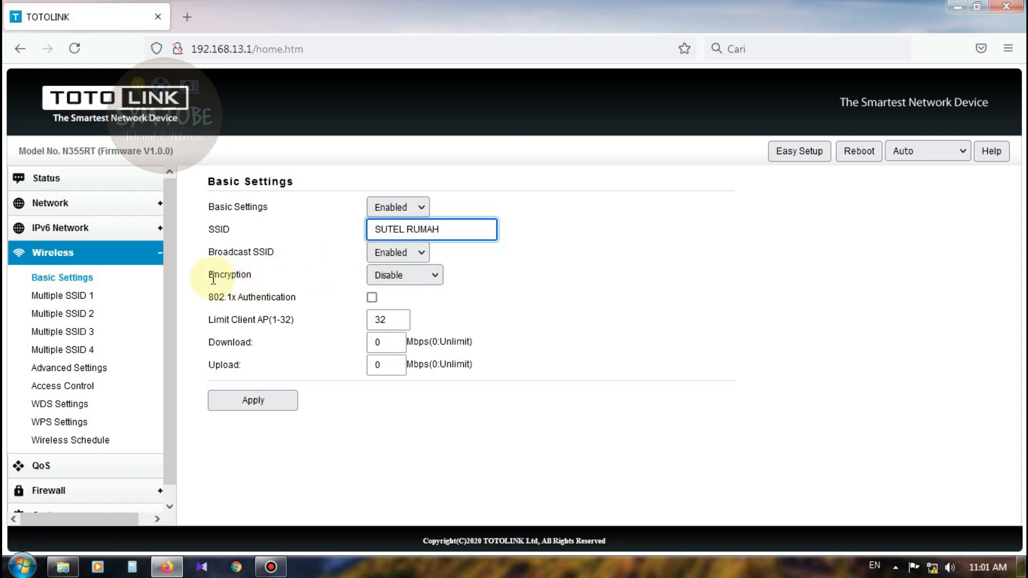
{"action": "left_click", "coordinate": [411, 276]}
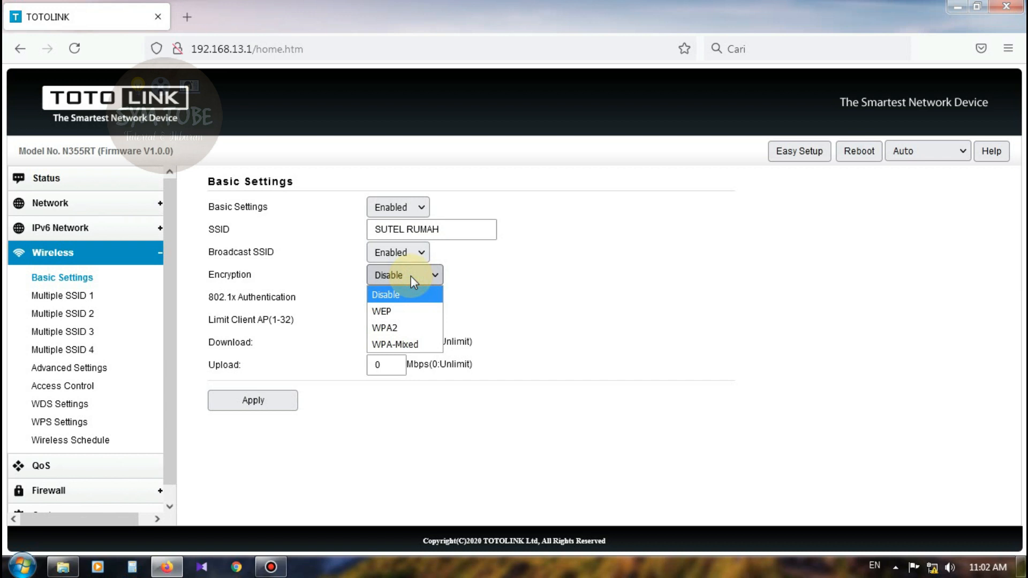
Choose WPA2 encryption with a wireless passphrase, apply, and reload to see WPA2 on Status.
{"action": "left_click", "coordinate": [405, 329]}
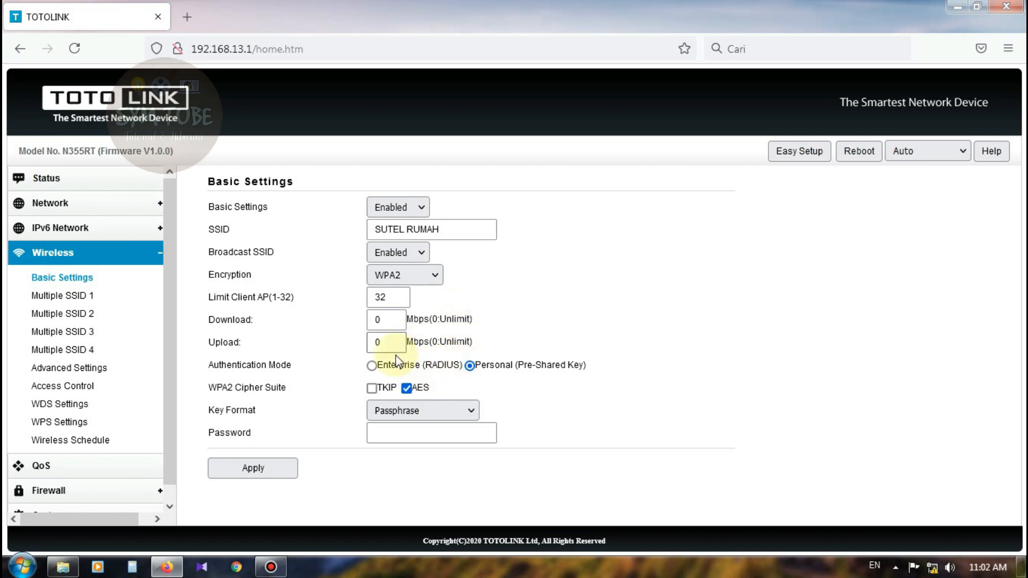
{"action": "left_click", "coordinate": [389, 434]}
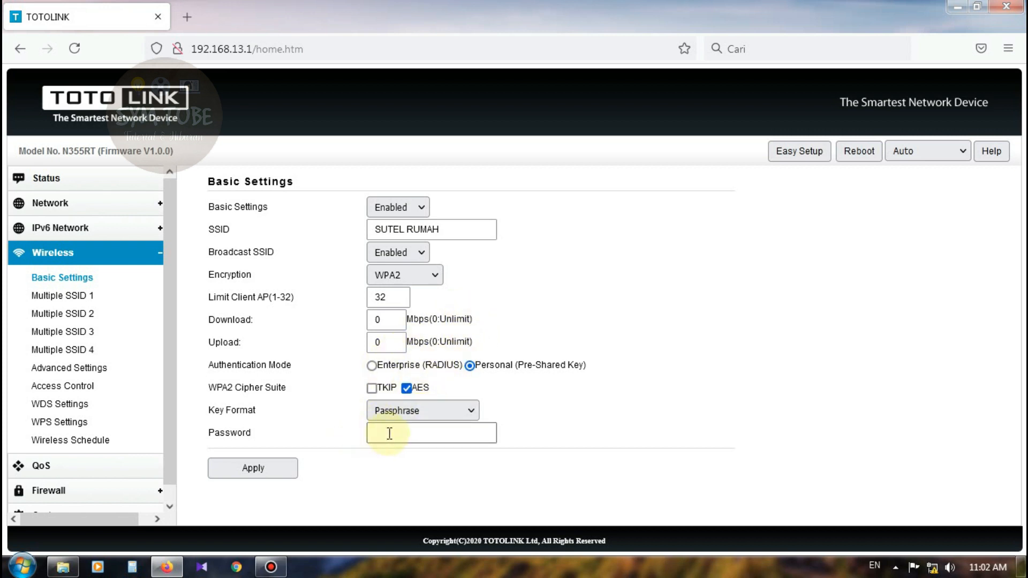
{"action": "left_click", "coordinate": [390, 431]}
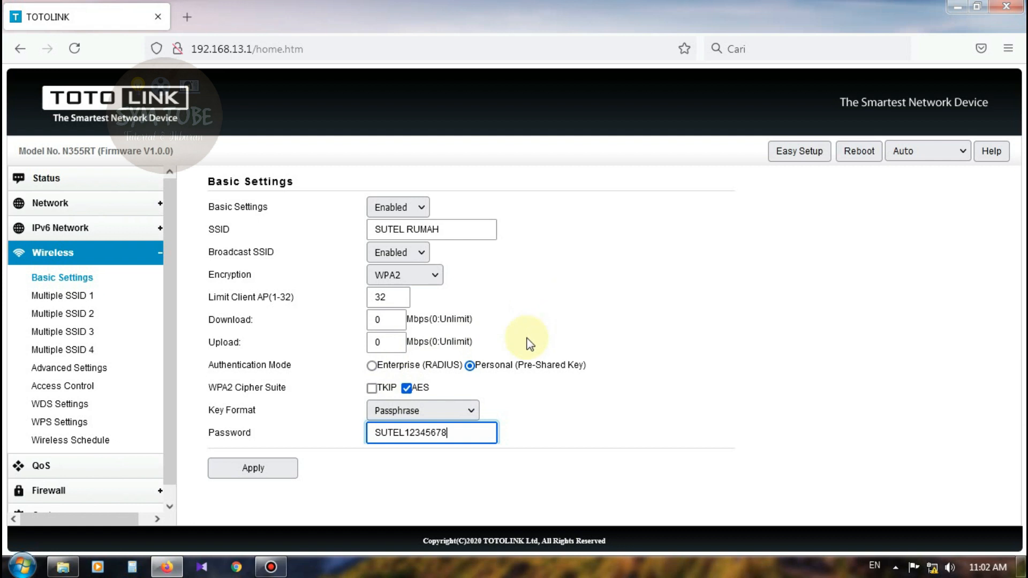
{"action": "left_click_drag", "start_coordinate": [378, 433], "coordinate": [466, 429]}
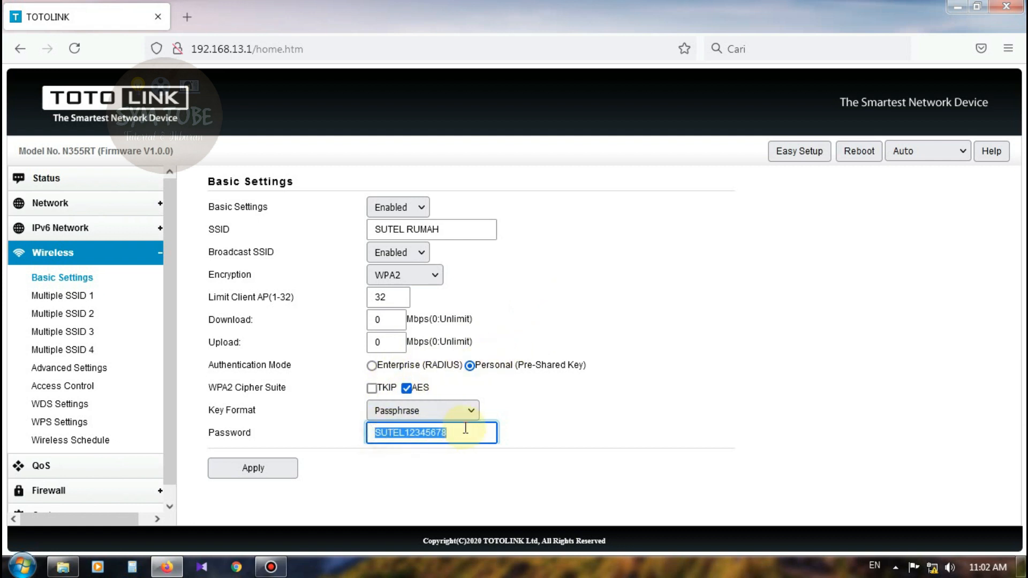
{"action": "left_click", "coordinate": [620, 404]}
{"action": "left_click", "coordinate": [292, 482]}
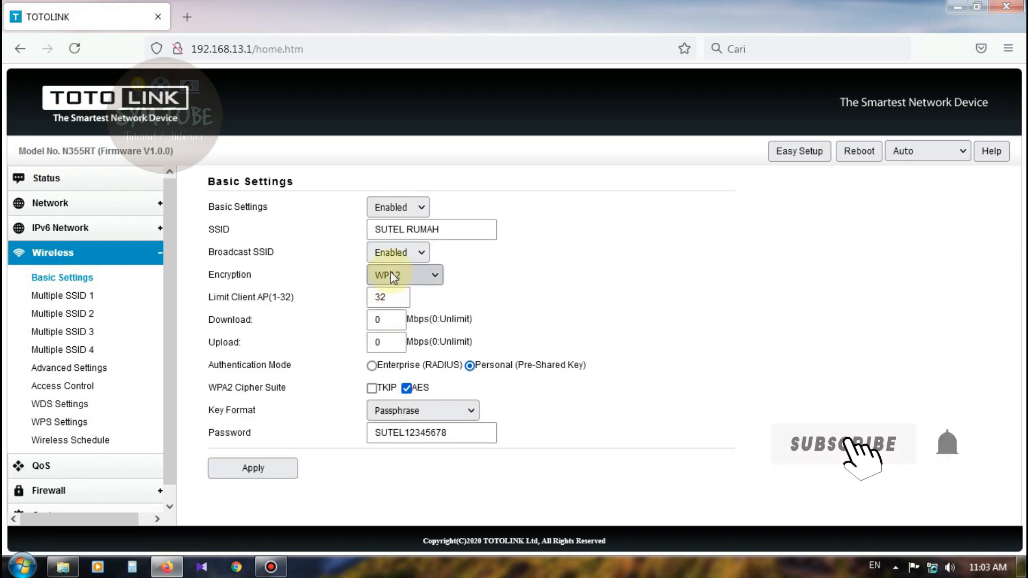
{"action": "left_click", "coordinate": [74, 49]}
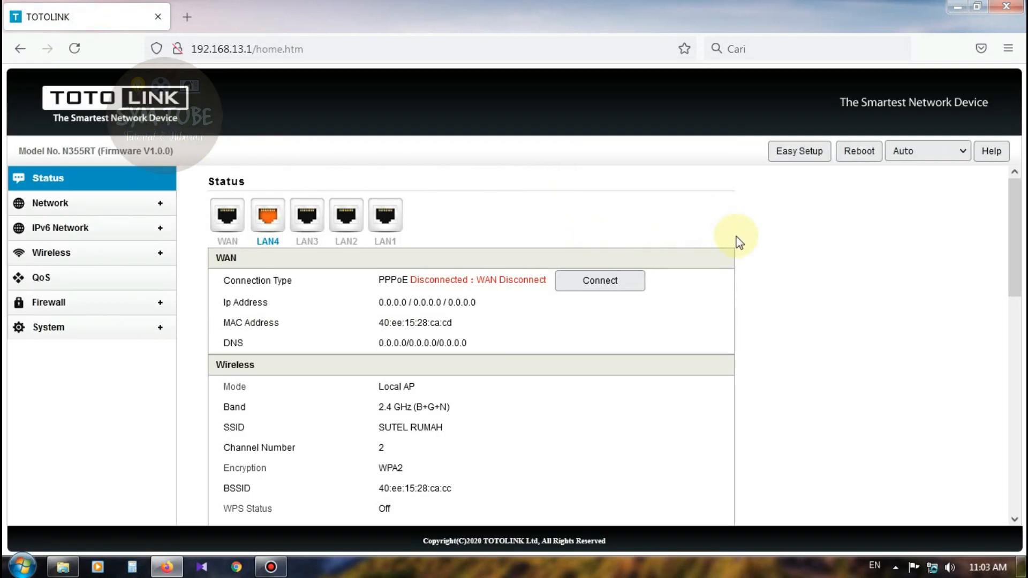
Scroll the Status page, then revisit WAN and LAN Settings on the way to Wireless Basic Settings.
{"action": "scroll", "coordinate": [628, 294], "scroll_direction": "down", "scroll_amount": 3}
{"action": "scroll", "coordinate": [627, 271], "scroll_direction": "up", "scroll_amount": 3}
{"action": "scroll", "coordinate": [407, 284], "scroll_direction": "down", "scroll_amount": 3}
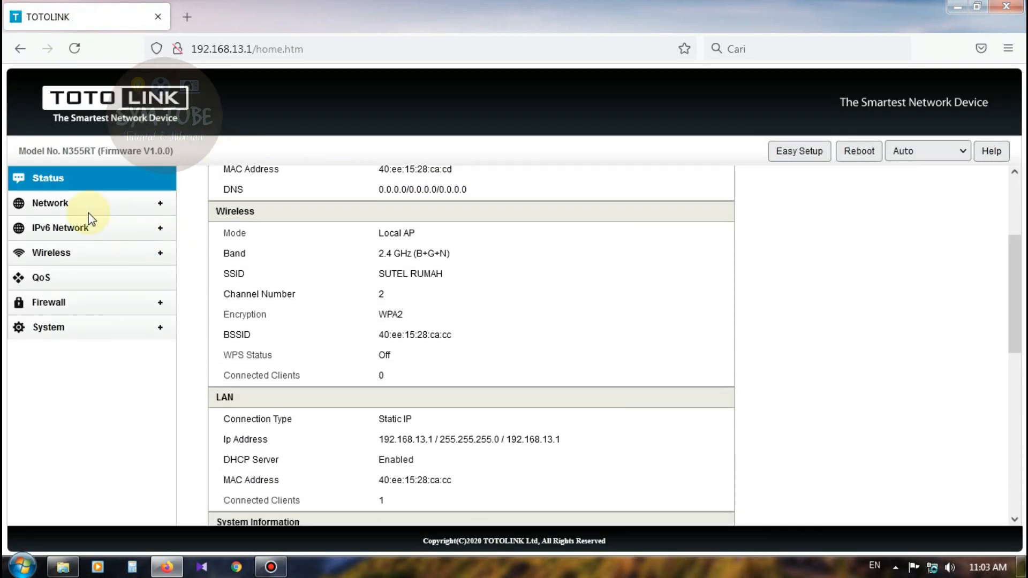
{"action": "left_click", "coordinate": [75, 204]}
{"action": "left_click", "coordinate": [81, 229]}
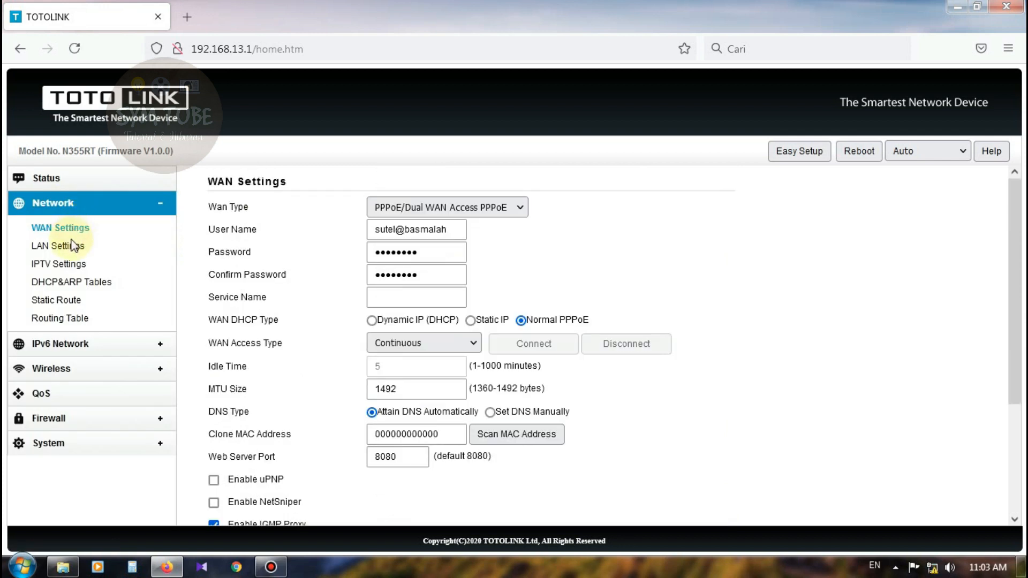
{"action": "left_click", "coordinate": [85, 247]}
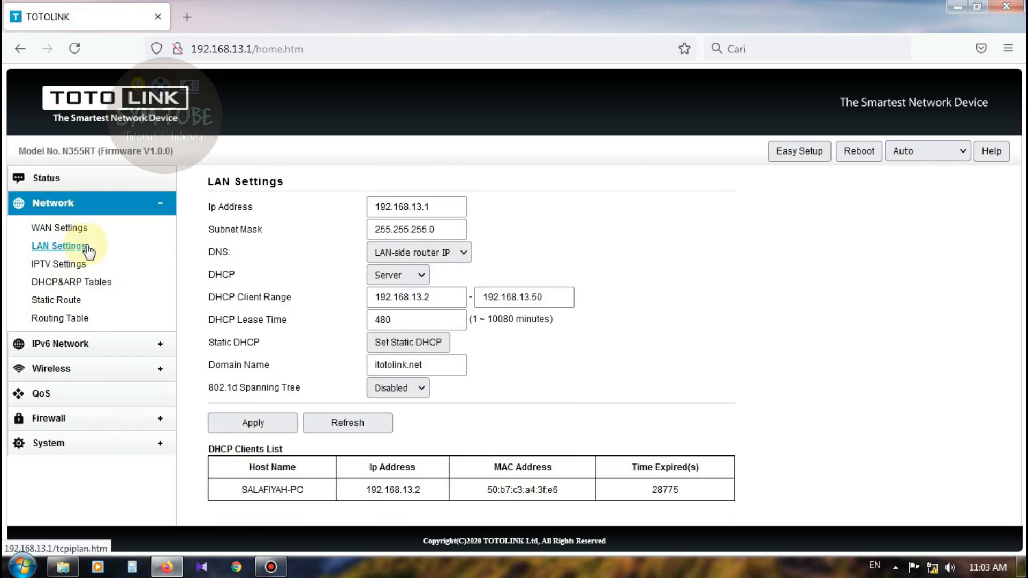
{"action": "left_click", "coordinate": [67, 369]}
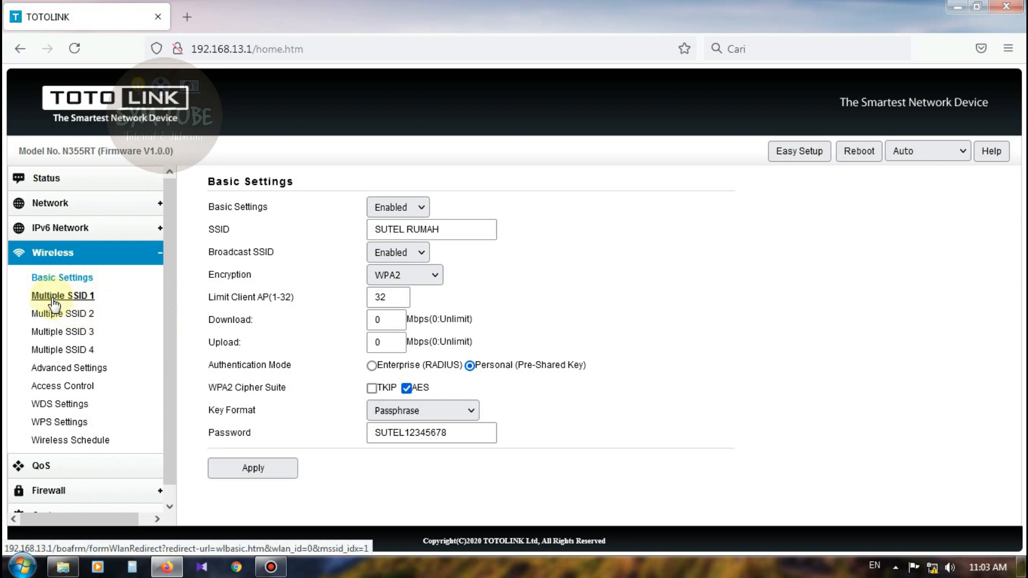
Reload Wireless Basic Settings, then bring up the Multiple SSID 1 page.
{"action": "left_click", "coordinate": [78, 278]}
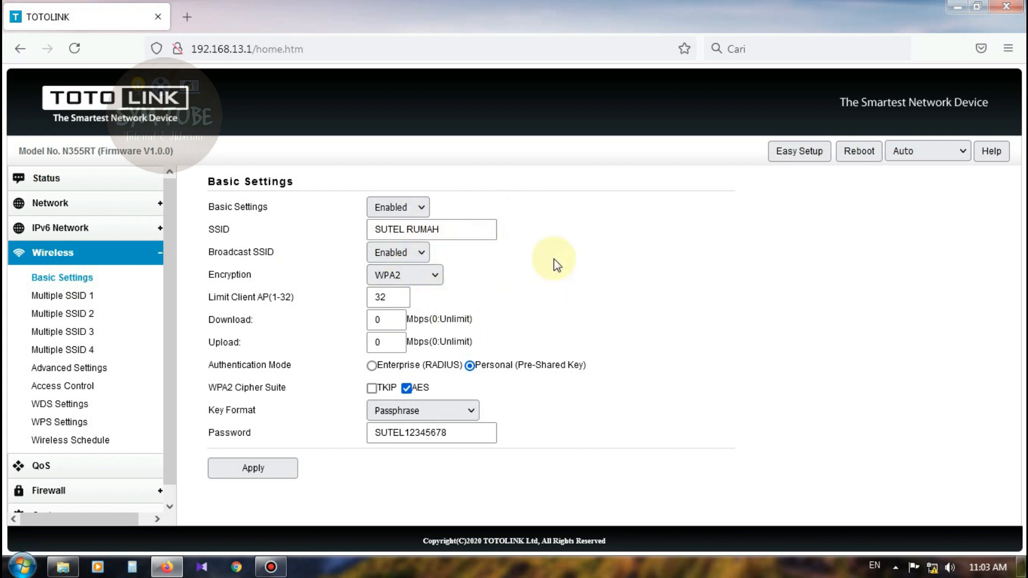
{"action": "left_click", "coordinate": [69, 299]}
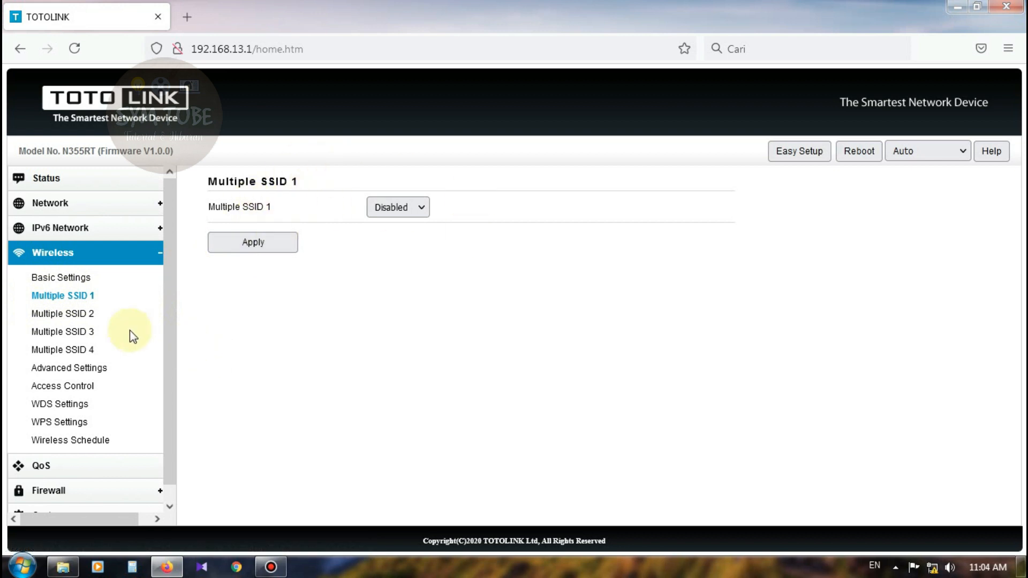
{"action": "left_click", "coordinate": [74, 298]}
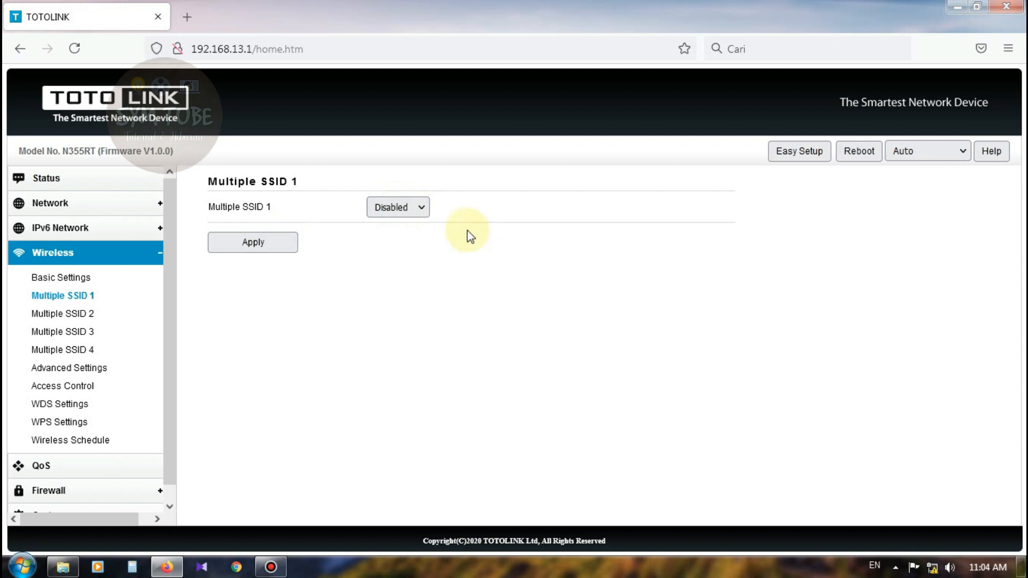
Enable Multiple SSID 1, name it basmalah.hotspot1, and apply.
{"action": "left_click", "coordinate": [423, 209]}
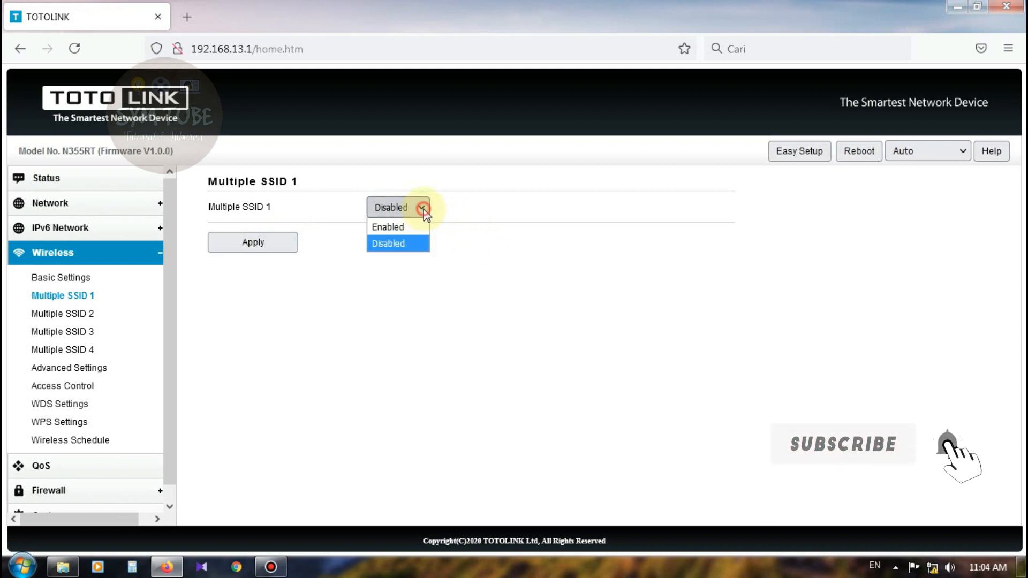
{"action": "left_click", "coordinate": [404, 227]}
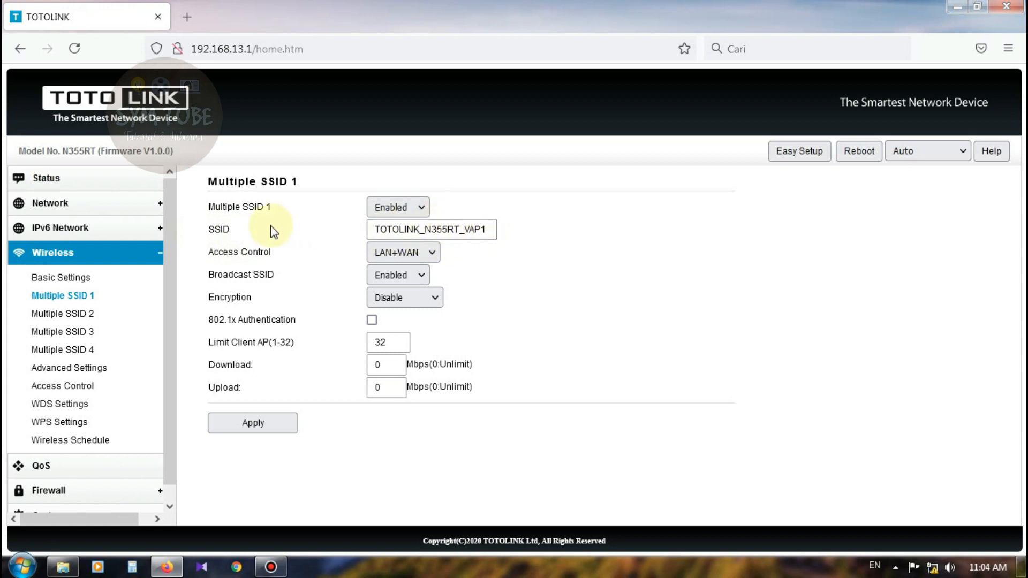
{"action": "left_click_drag", "start_coordinate": [492, 231], "coordinate": [373, 229]}
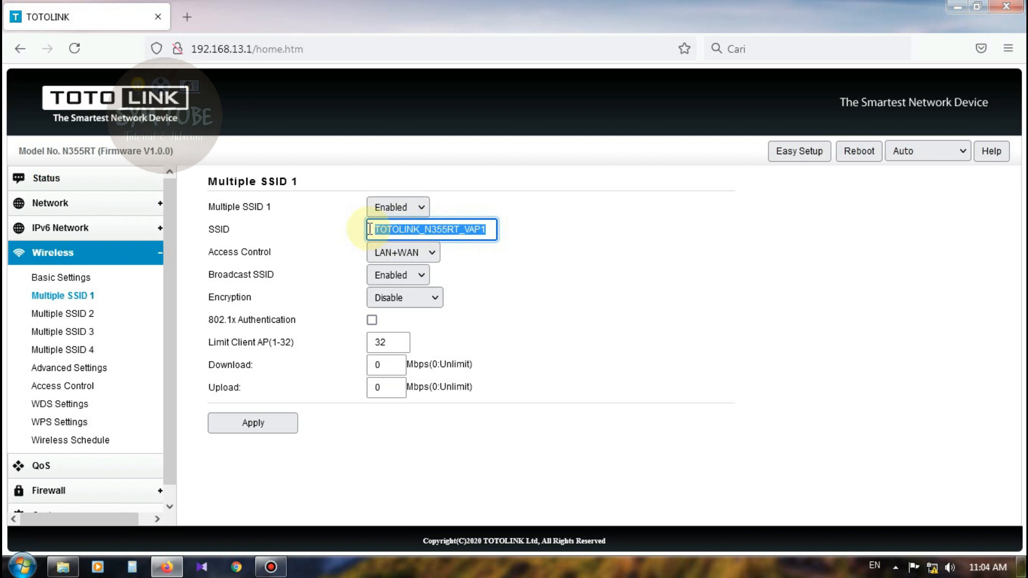
{"action": "type", "text": "basmalah.hitspot"}
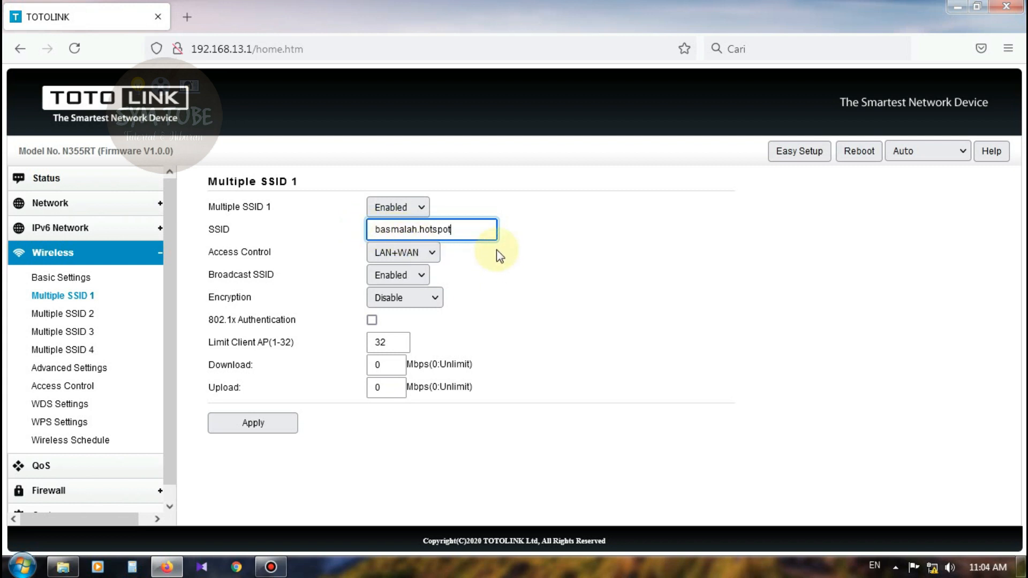
{"action": "type", "text": "1"}
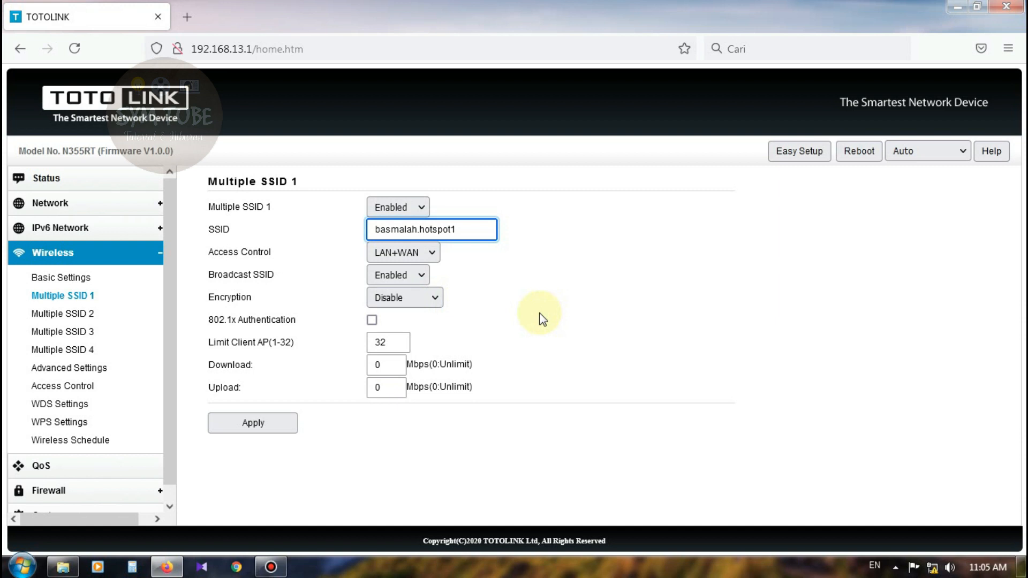
{"action": "left_click", "coordinate": [290, 432]}
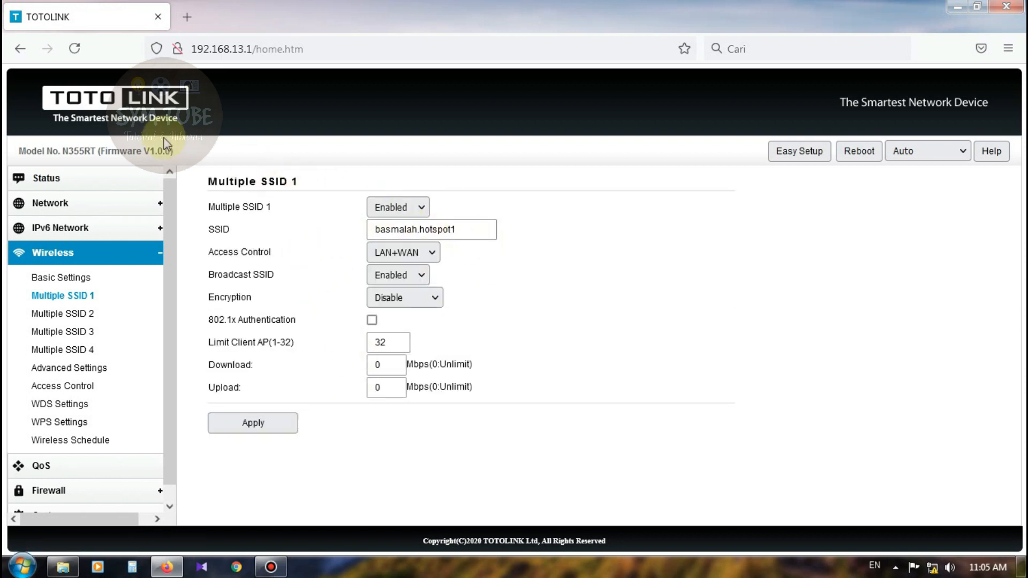
Reload the admin page and recheck the SUTEL RUMAH and basmalah.hotspot1 wireless settings.
{"action": "left_click", "coordinate": [72, 52]}
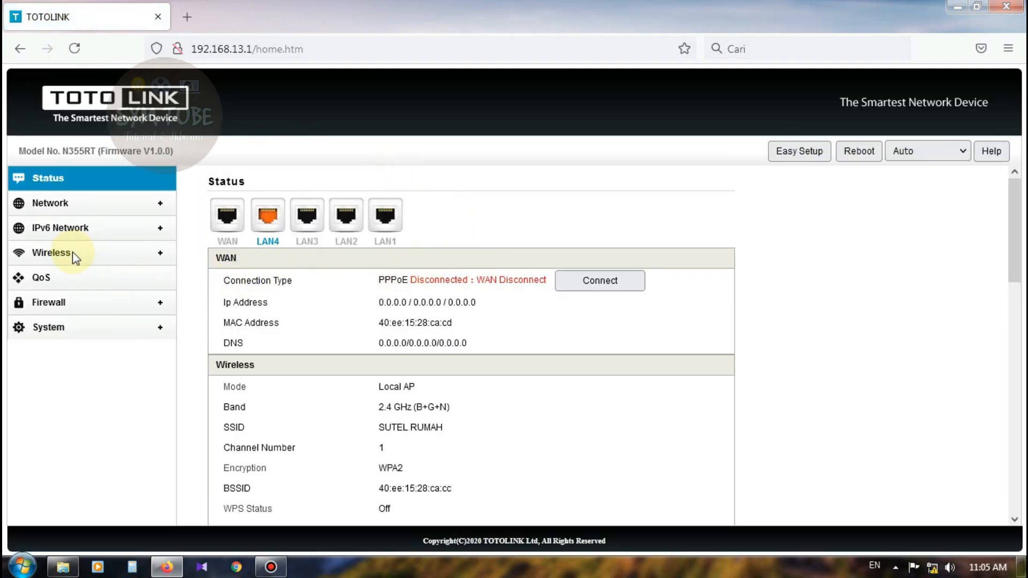
{"action": "left_click", "coordinate": [60, 252]}
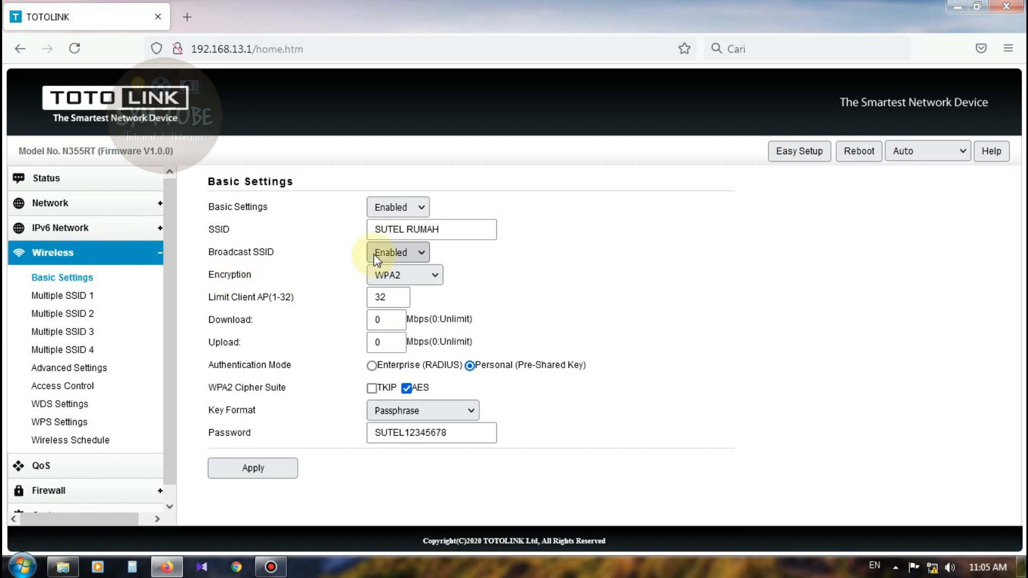
{"action": "left_click", "coordinate": [54, 277]}
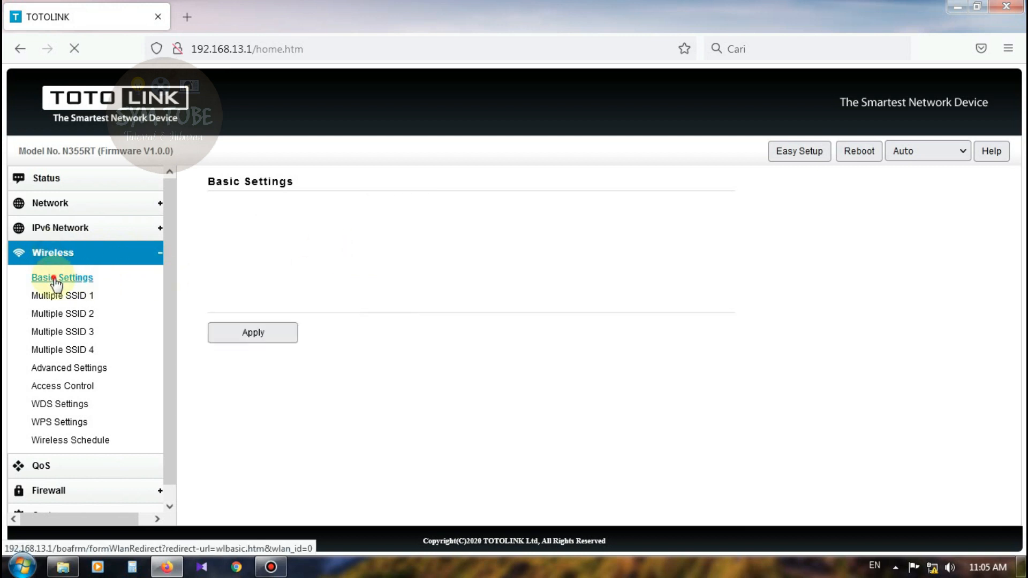
{"action": "left_click", "coordinate": [452, 229]}
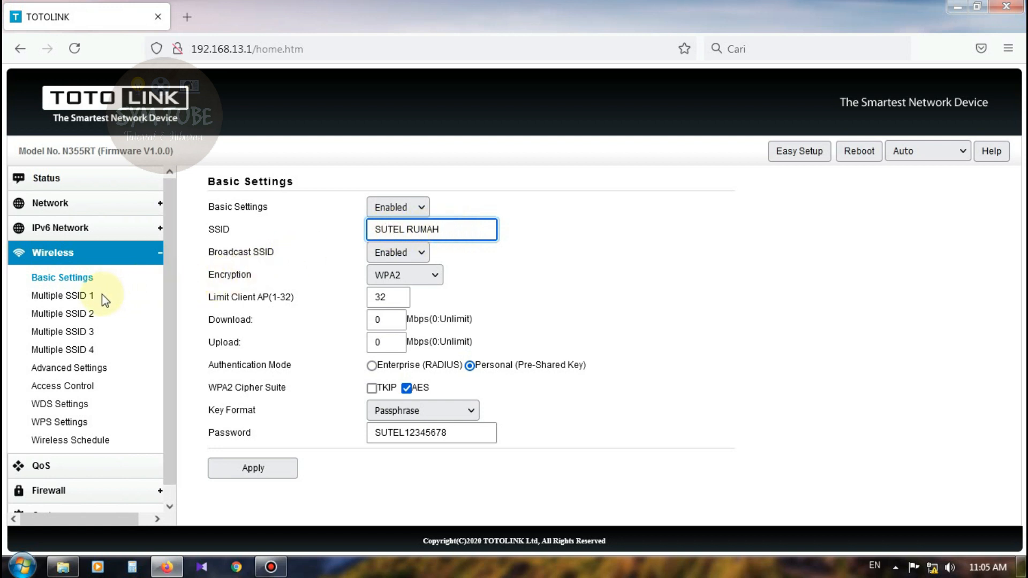
{"action": "left_click", "coordinate": [54, 299]}
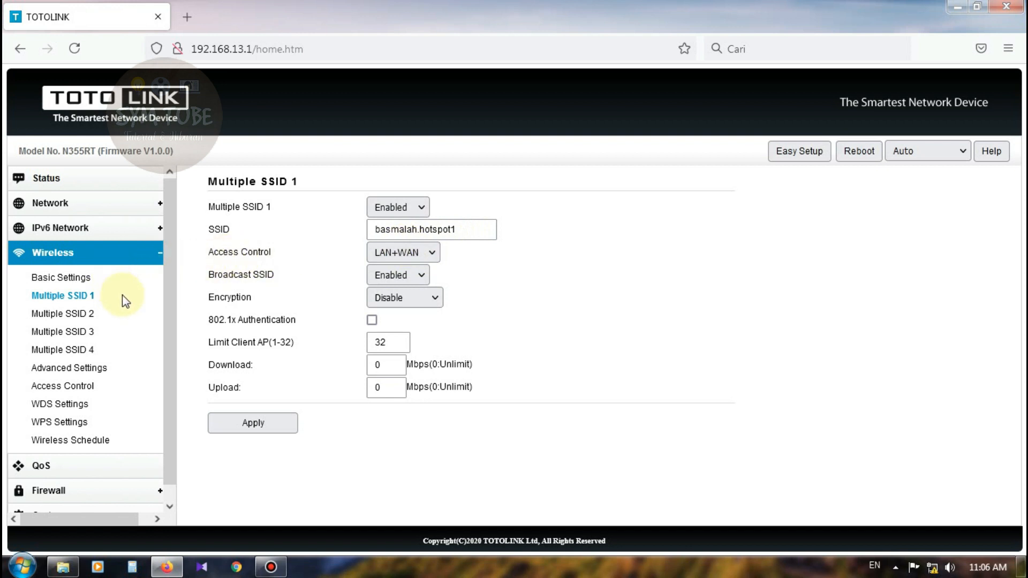
{"action": "left_click", "coordinate": [52, 214]}
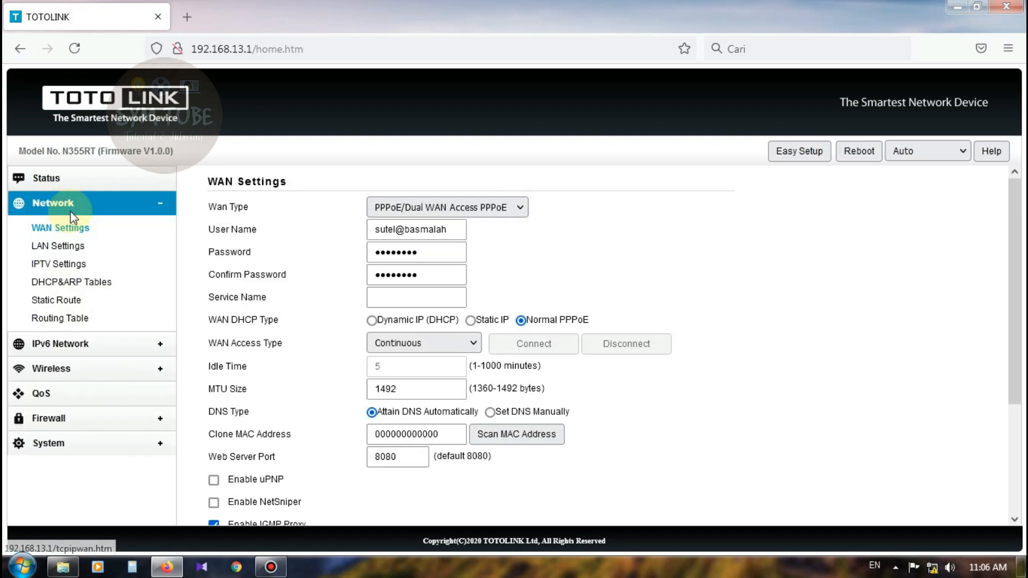
Open Network > IPTV Settings and set IPTV to Enabled to reveal the port table.
{"action": "left_click", "coordinate": [68, 268]}
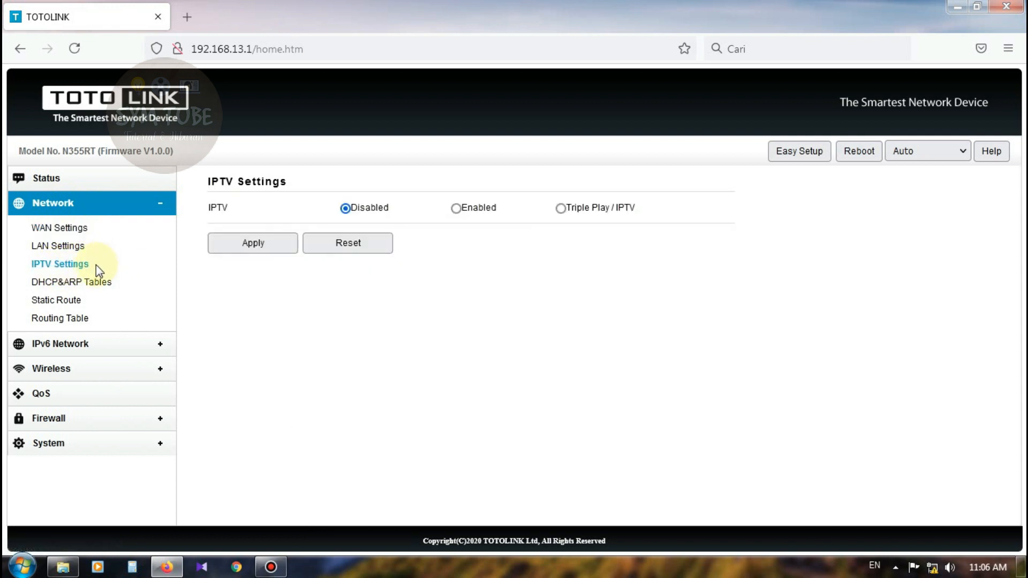
{"action": "left_click", "coordinate": [65, 269]}
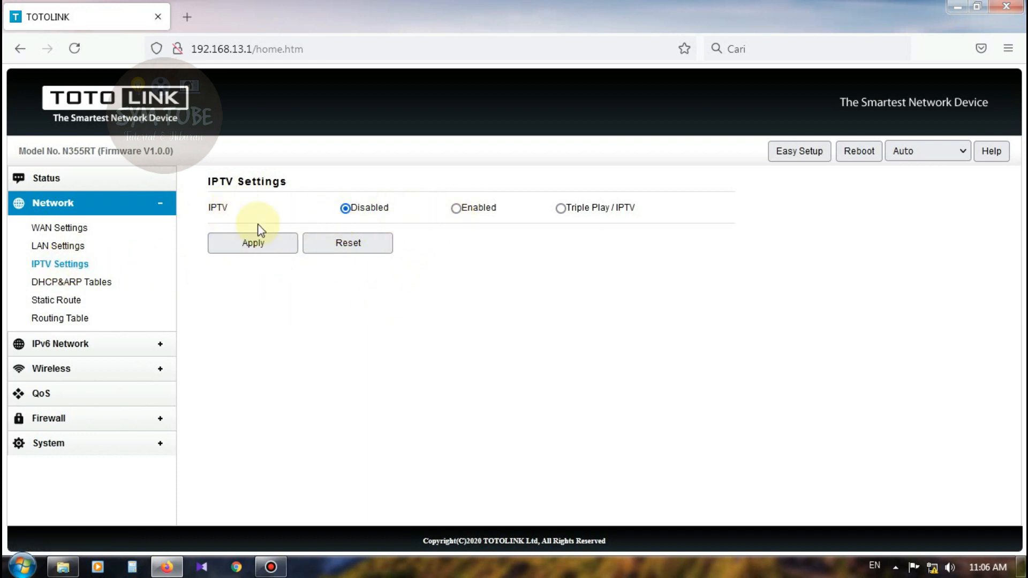
{"action": "left_click", "coordinate": [456, 208]}
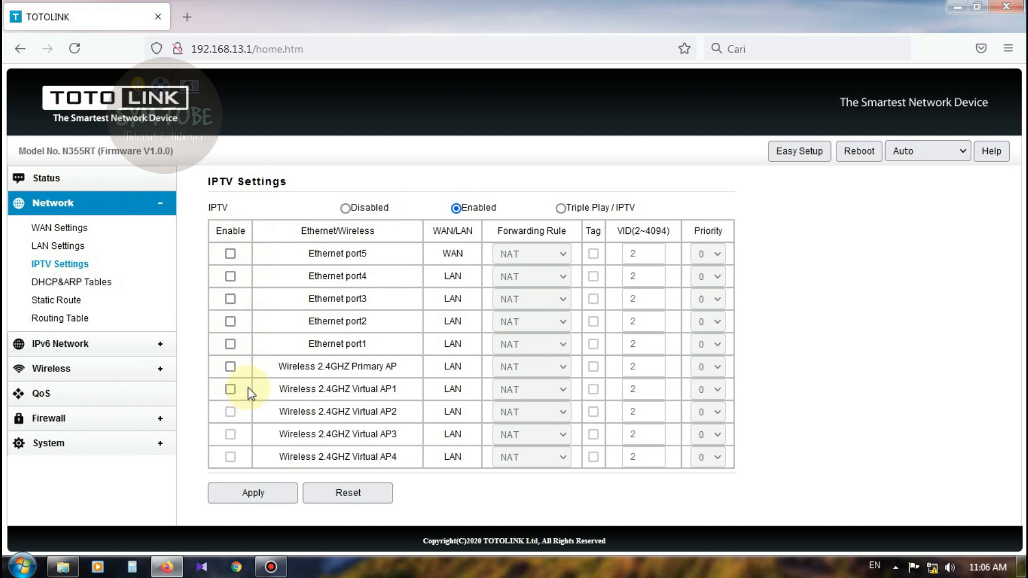
{"action": "left_click", "coordinate": [230, 254]}
{"action": "left_click", "coordinate": [231, 276]}
{"action": "left_click", "coordinate": [230, 299]}
{"action": "left_click", "coordinate": [230, 321]}
{"action": "left_click", "coordinate": [230, 343]}
{"action": "left_click", "coordinate": [230, 366]}
{"action": "left_click", "coordinate": [230, 390]}
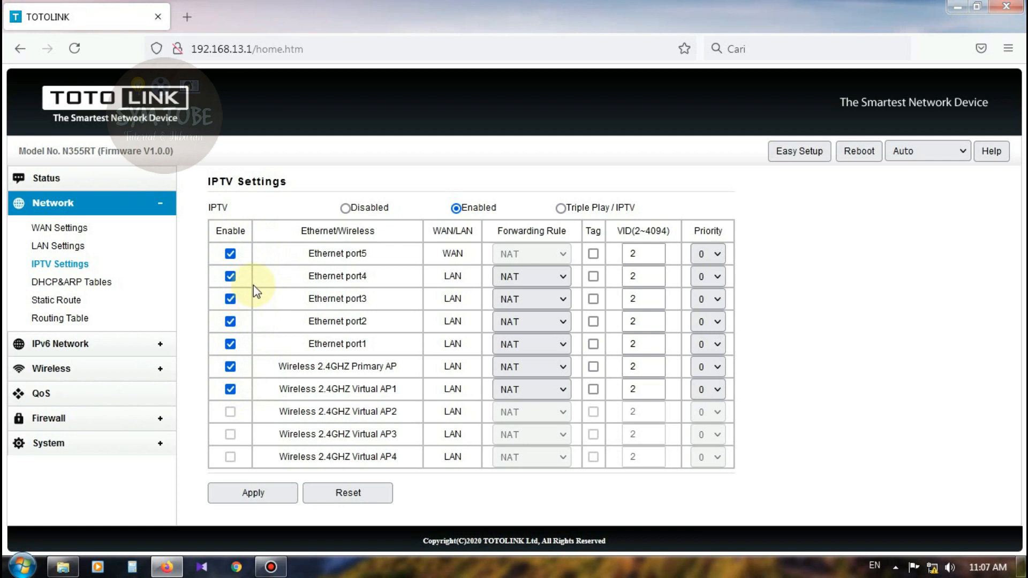
{"action": "left_click", "coordinate": [230, 389]}
{"action": "left_click", "coordinate": [231, 366]}
{"action": "left_click", "coordinate": [231, 344]}
{"action": "left_click", "coordinate": [230, 321]}
{"action": "left_click", "coordinate": [230, 299]}
{"action": "left_click", "coordinate": [230, 276]}
{"action": "left_click", "coordinate": [230, 255]}
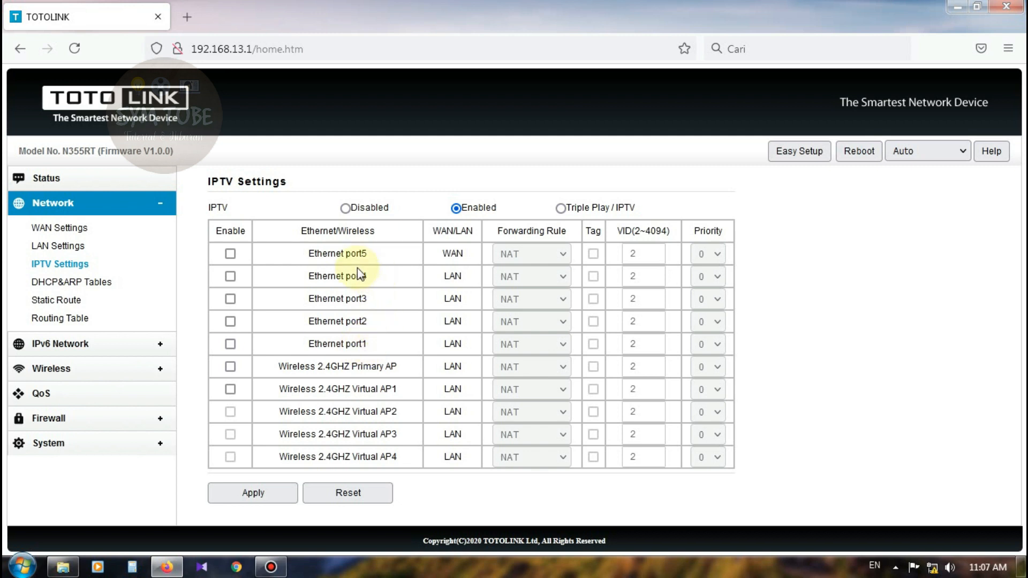
Tick Enable for Ethernet port5 through port1, the 2.4GHz Primary AP and Virtual AP1.
{"action": "left_click", "coordinate": [231, 253]}
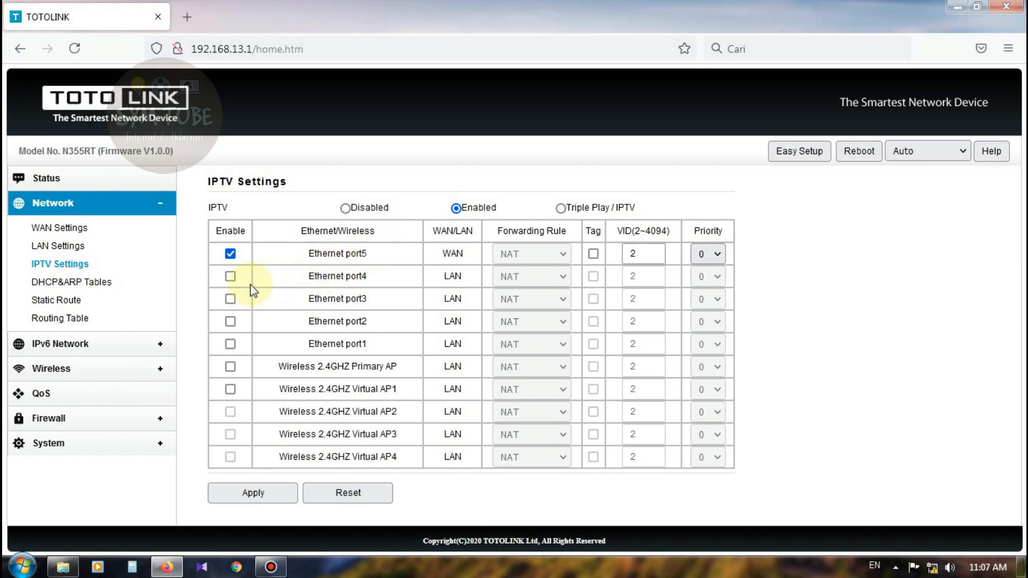
{"action": "left_click", "coordinate": [232, 278]}
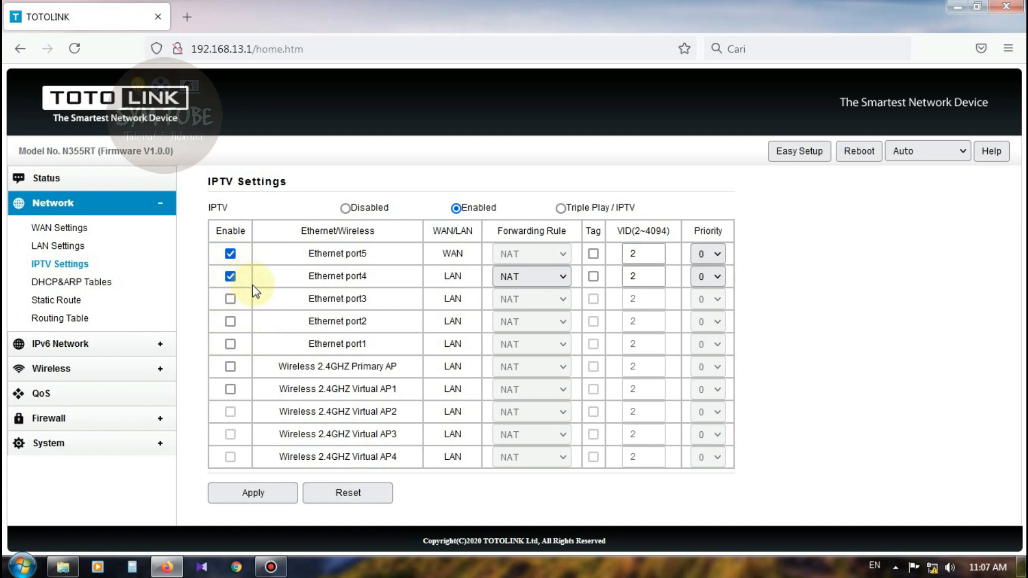
{"action": "left_click", "coordinate": [230, 298]}
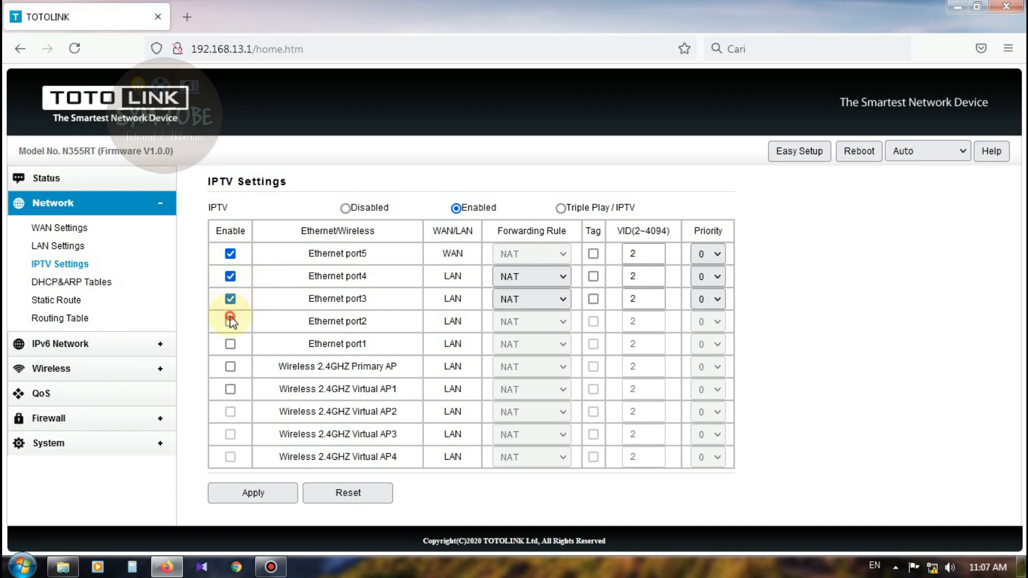
{"action": "left_click", "coordinate": [230, 322]}
{"action": "left_click", "coordinate": [230, 343]}
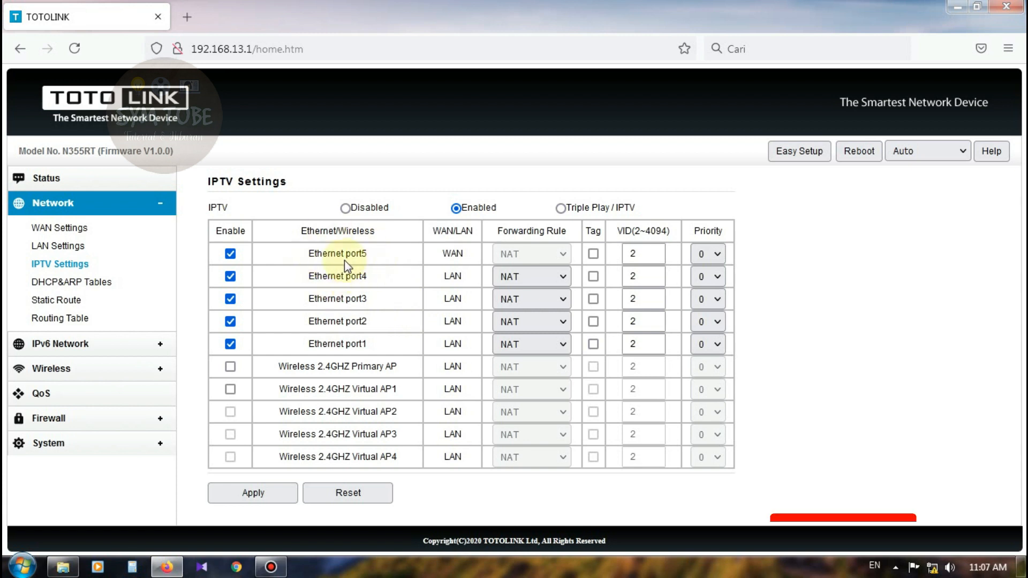
{"action": "left_click", "coordinate": [233, 368]}
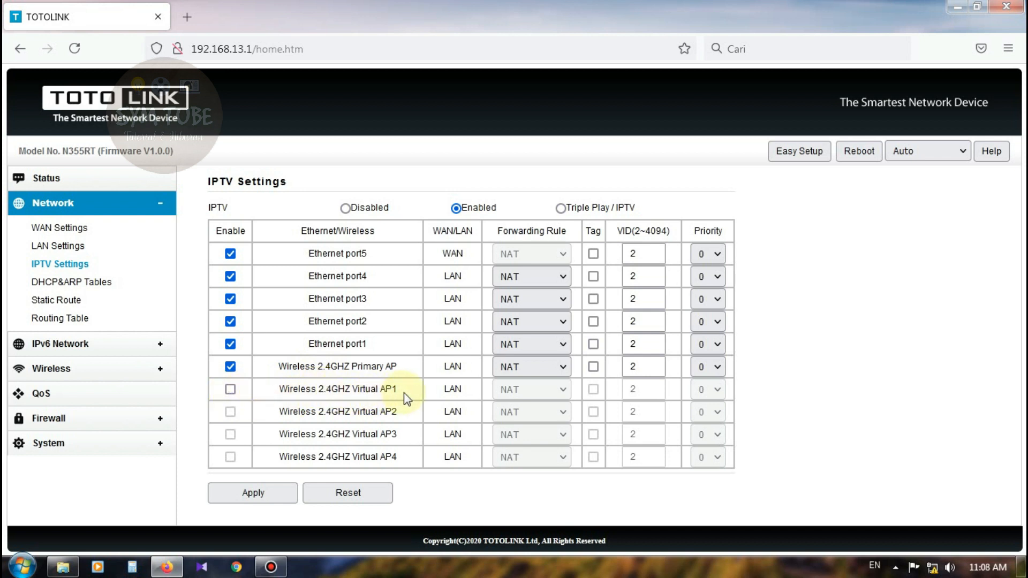
{"action": "left_click", "coordinate": [231, 390]}
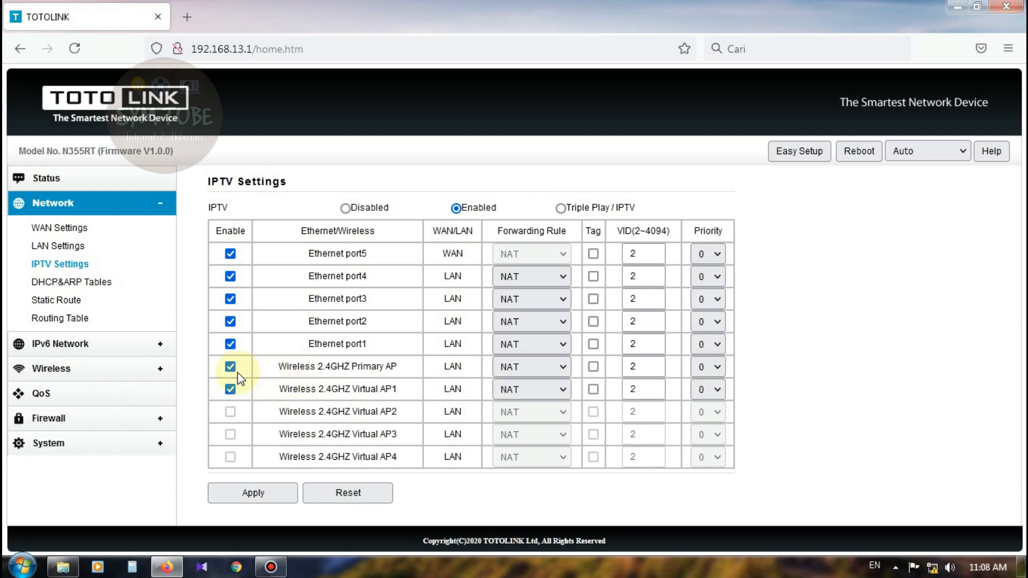
Recheck the Wireless Basic Settings, Multiple SSID 1 and WAN pages, then return to IPTV Settings.
{"action": "left_click", "coordinate": [150, 368]}
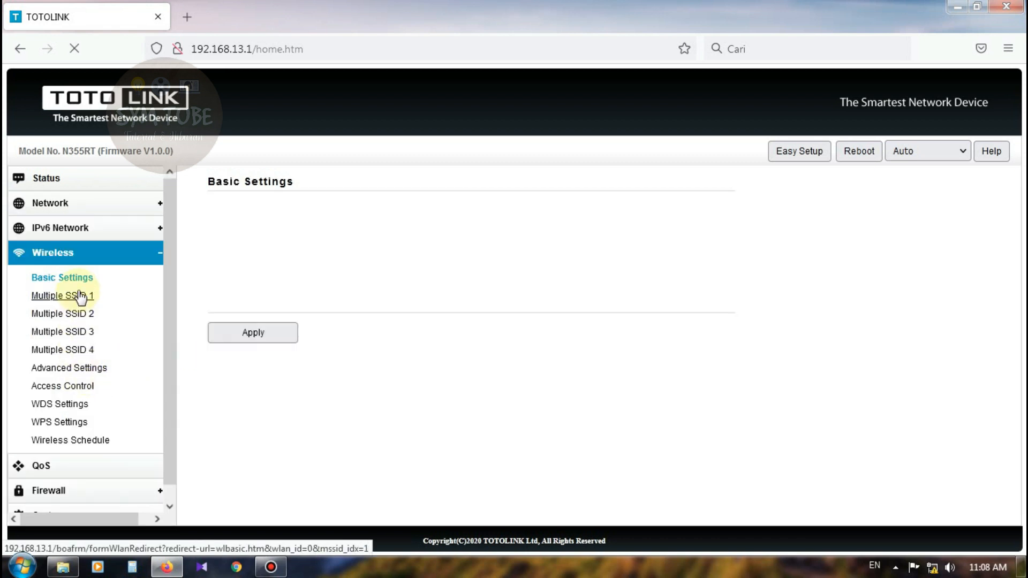
{"action": "left_click", "coordinate": [75, 278]}
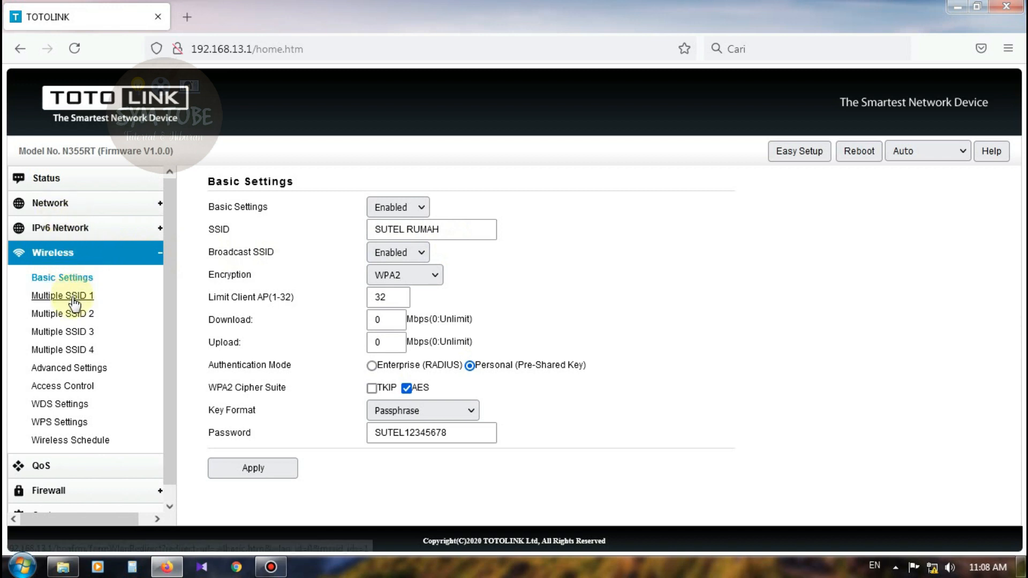
{"action": "left_click", "coordinate": [56, 298]}
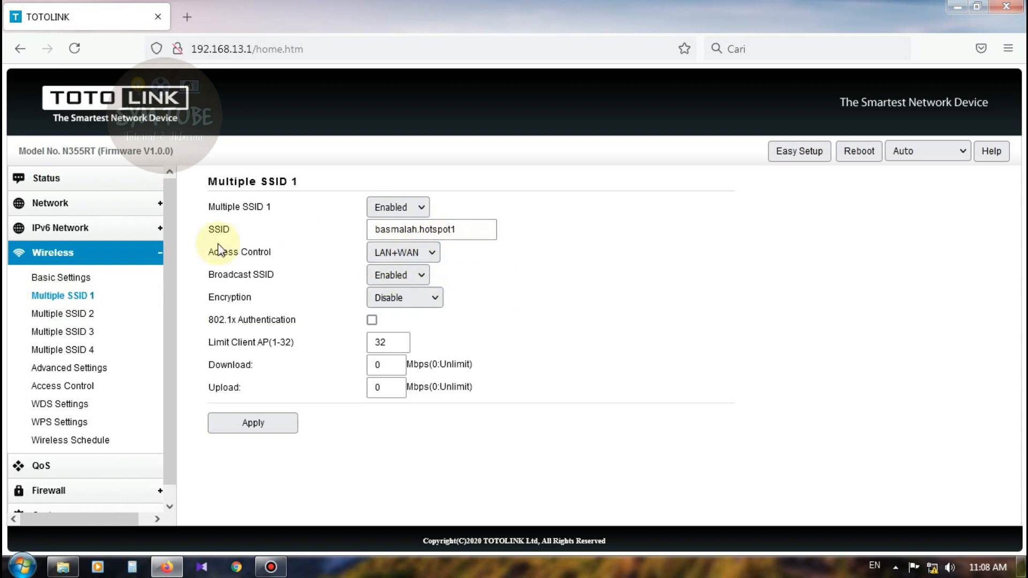
{"action": "left_click", "coordinate": [69, 203]}
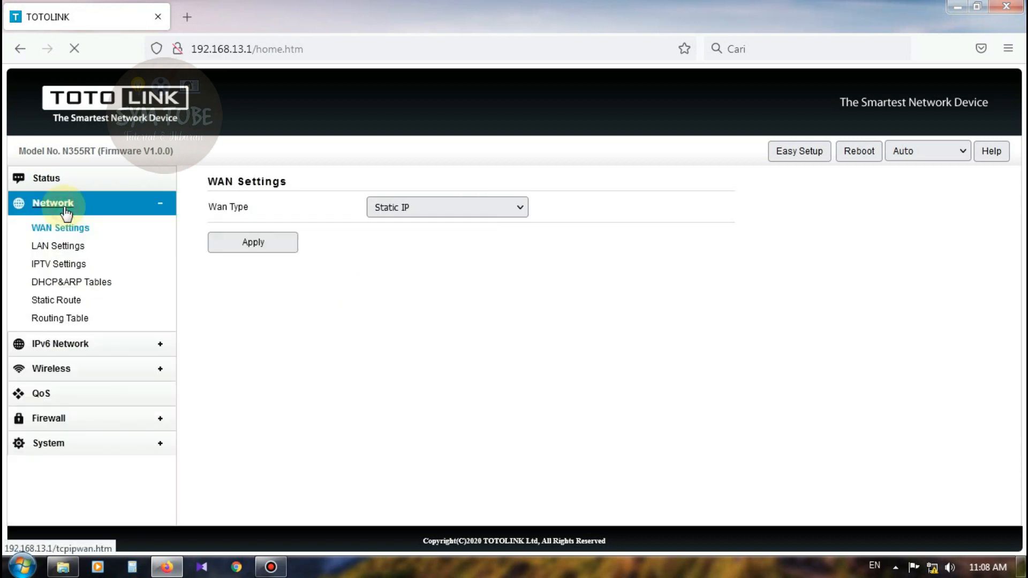
{"action": "left_click", "coordinate": [68, 264]}
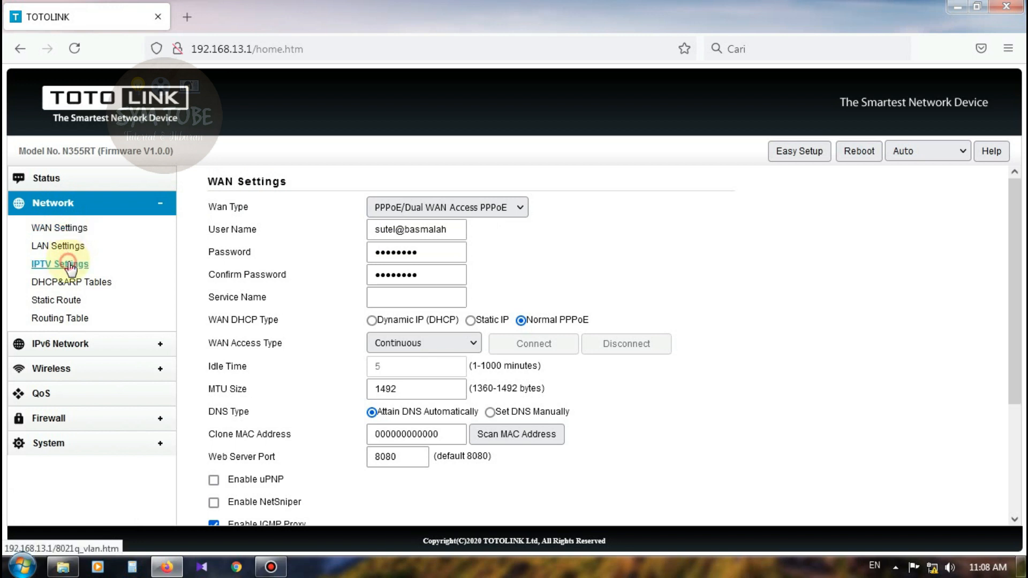
Enable IPTV and tick Ethernet ports 5–1, the Primary AP and Virtual AP1.
{"action": "left_click", "coordinate": [456, 208]}
{"action": "left_click", "coordinate": [231, 255]}
{"action": "left_click", "coordinate": [230, 277]}
{"action": "left_click", "coordinate": [230, 300]}
{"action": "left_click", "coordinate": [230, 322]}
{"action": "left_click", "coordinate": [230, 344]}
{"action": "left_click", "coordinate": [231, 367]}
{"action": "left_click", "coordinate": [231, 389]}
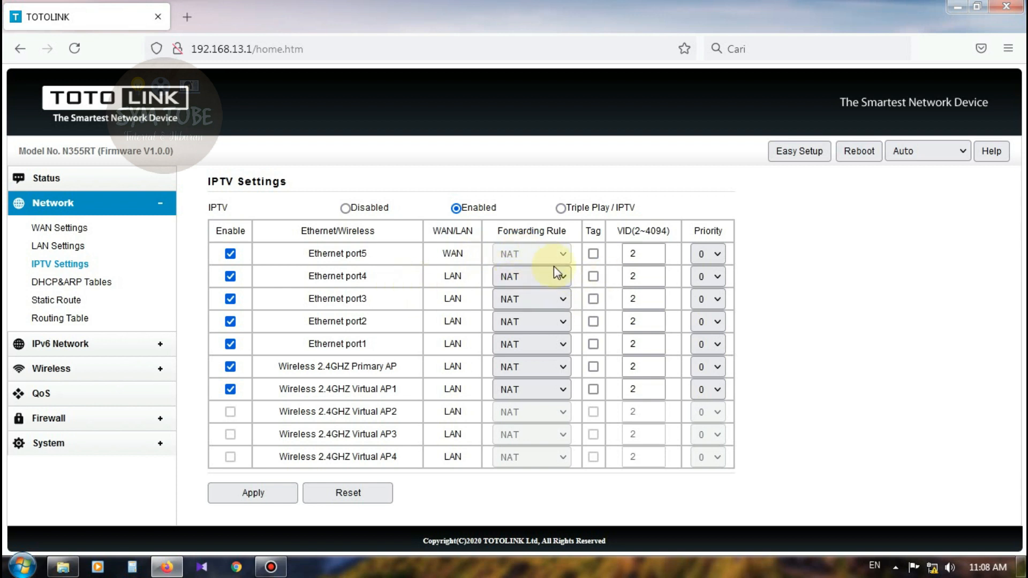
Set the Forwarding Rule to Bridge for Ethernet ports 4, 3, 2, 1 and Virtual AP1.
{"action": "left_click", "coordinate": [565, 277]}
{"action": "left_click", "coordinate": [541, 314]}
{"action": "left_click", "coordinate": [562, 298]}
{"action": "left_click", "coordinate": [549, 334]}
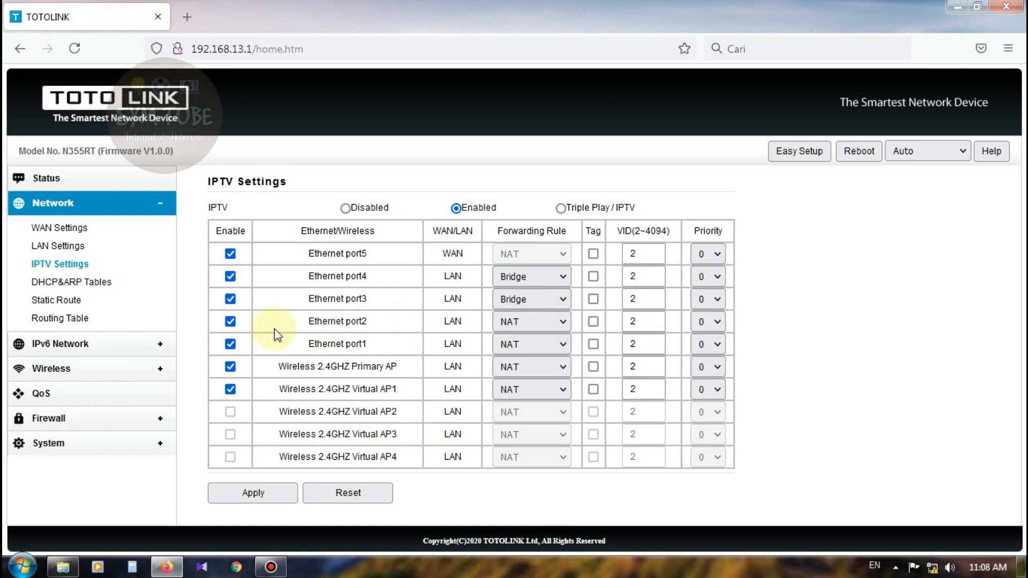
{"action": "left_click", "coordinate": [511, 328]}
{"action": "left_click", "coordinate": [524, 355]}
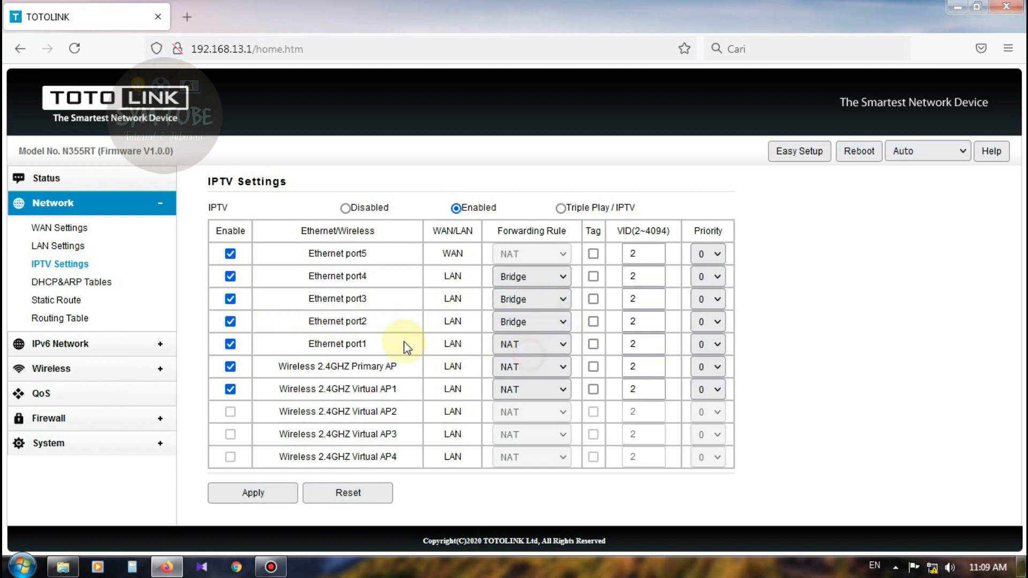
{"action": "left_click", "coordinate": [550, 346]}
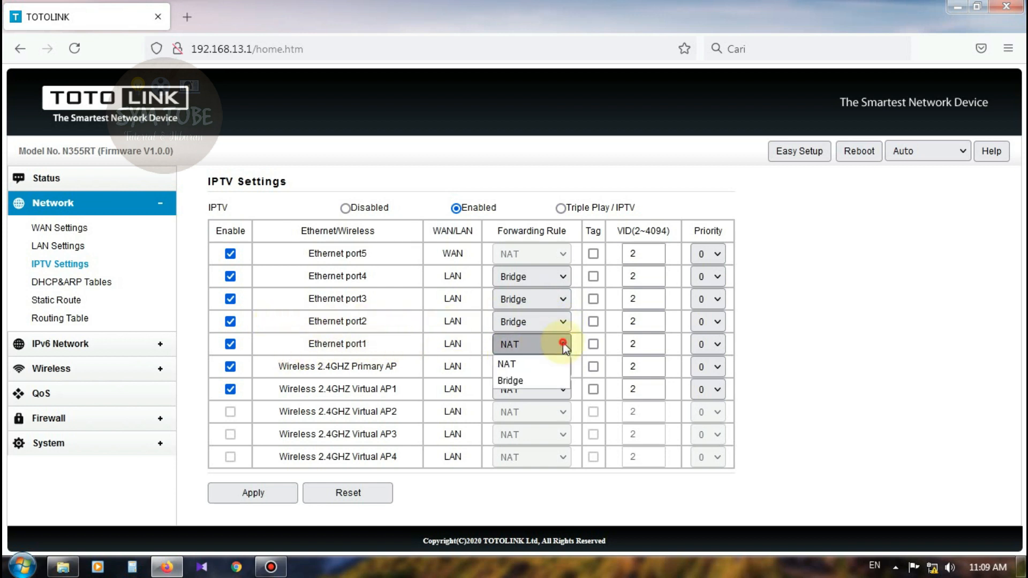
{"action": "left_click", "coordinate": [532, 380]}
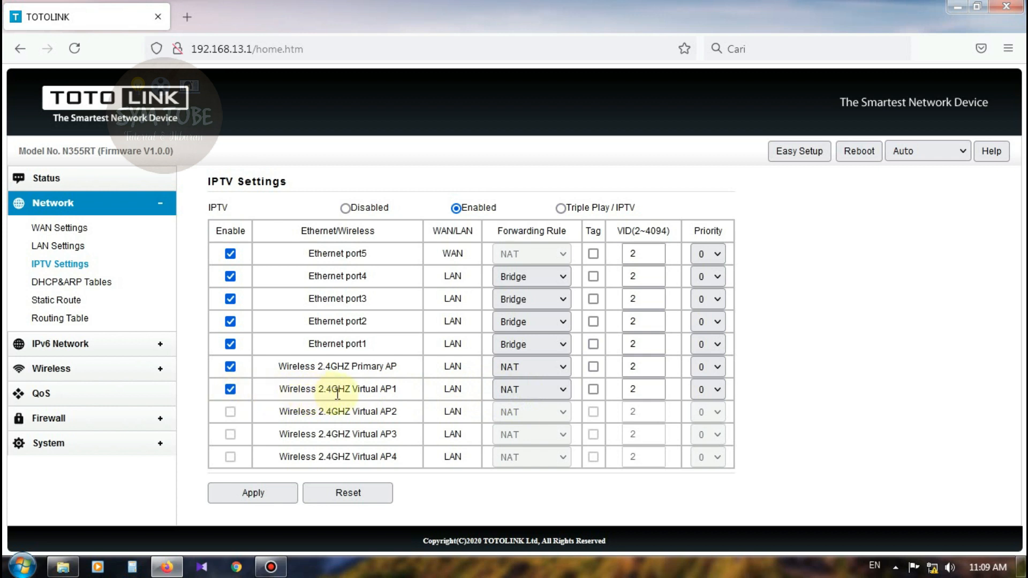
{"action": "left_click", "coordinate": [560, 393]}
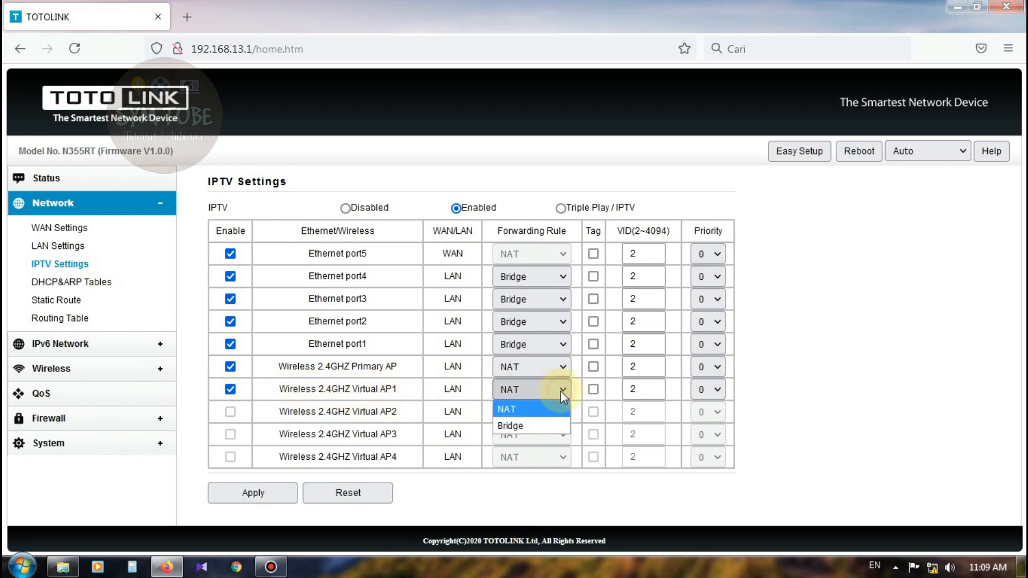
{"action": "left_click", "coordinate": [541, 426]}
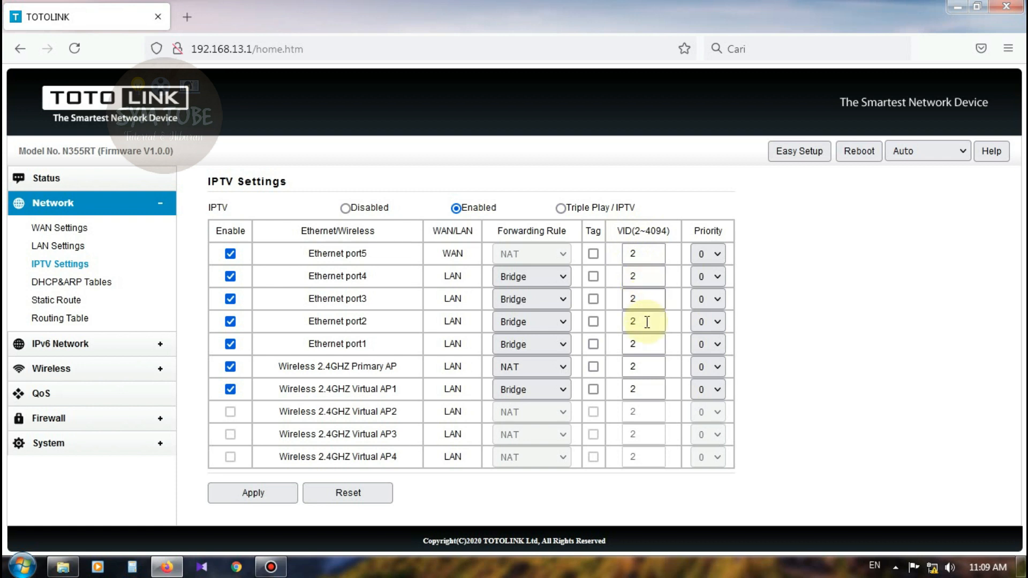
Replace VID 2 with 15 for Ethernet ports 4–1 and Virtual AP1, keeping priority 0.
{"action": "left_click_drag", "start_coordinate": [643, 390], "coordinate": [625, 393]}
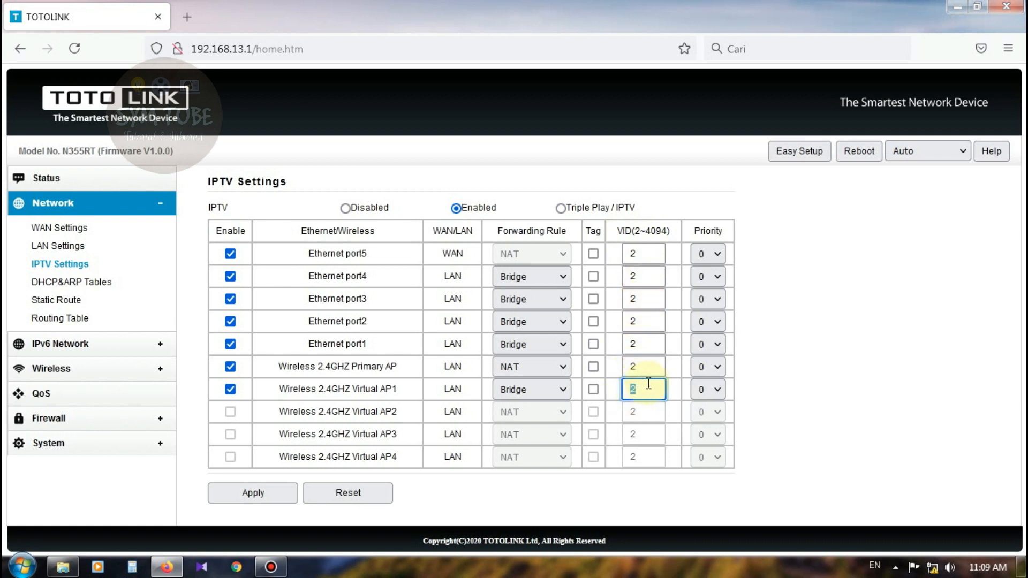
{"action": "left_click_drag", "start_coordinate": [645, 276], "coordinate": [625, 282]}
{"action": "left_click", "coordinate": [643, 279]}
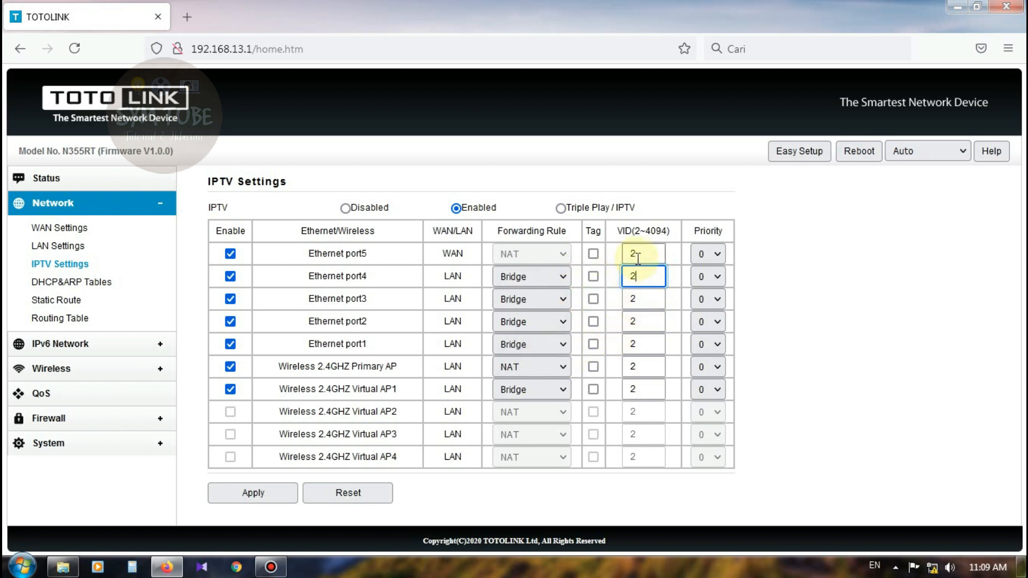
{"action": "left_click", "coordinate": [639, 275]}
{"action": "mouse_move", "coordinate": [639, 276]}
{"action": "left_mouse_down"}
{"action": "mouse_move", "coordinate": [613, 276]}
{"action": "mouse_move", "coordinate": [612, 294]}
{"action": "mouse_move", "coordinate": [649, 276]}
{"action": "mouse_move", "coordinate": [621, 277]}
{"action": "left_mouse_up"}
{"action": "type", "text": "10"}
{"action": "left_click_drag", "start_coordinate": [642, 297], "coordinate": [615, 345]}
{"action": "type", "text": "151515"}
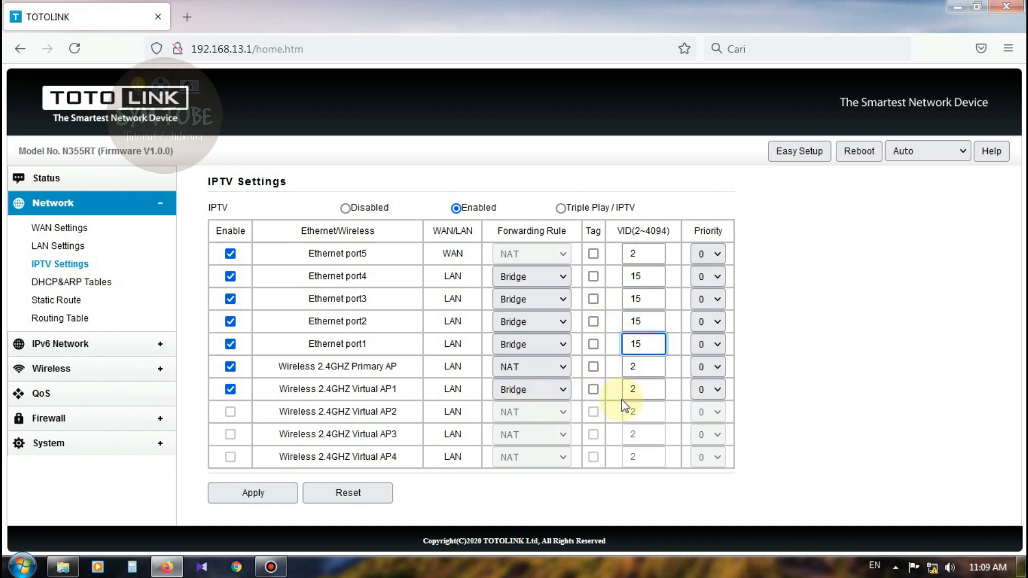
{"action": "left_click_drag", "start_coordinate": [644, 393], "coordinate": [619, 398]}
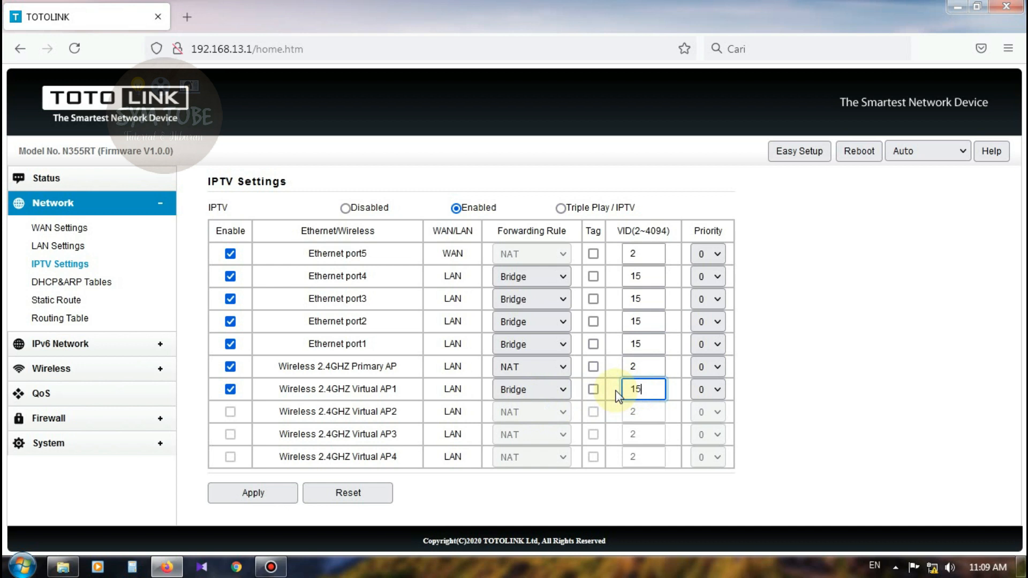
{"action": "left_click", "coordinate": [723, 392]}
{"action": "left_click", "coordinate": [722, 391]}
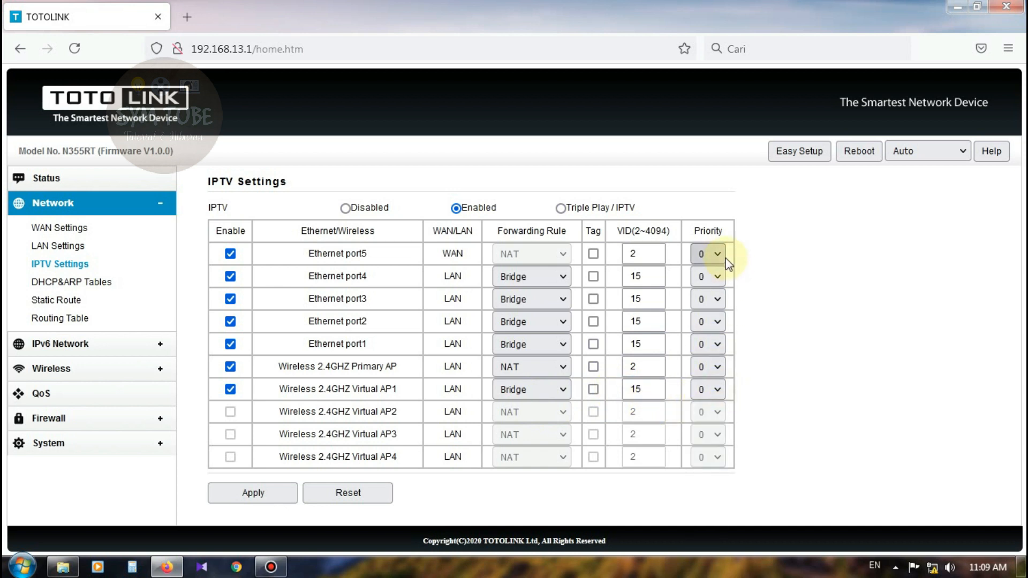
{"action": "left_click", "coordinate": [650, 388]}
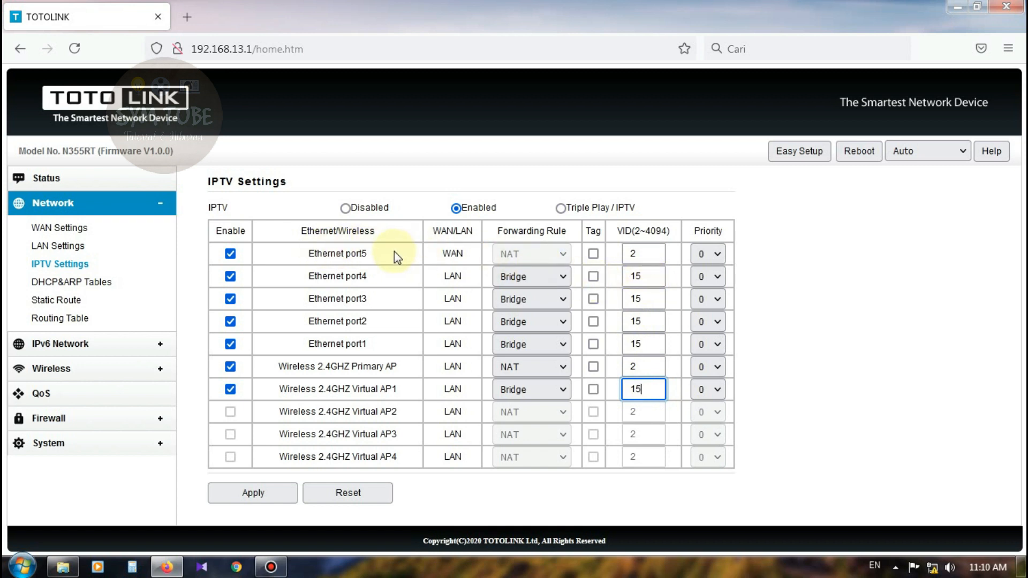
Verify the VID values, leaving port5 at 2 and port4 at 15.
{"action": "left_click", "coordinate": [632, 253]}
{"action": "double_click", "coordinate": [631, 253]}
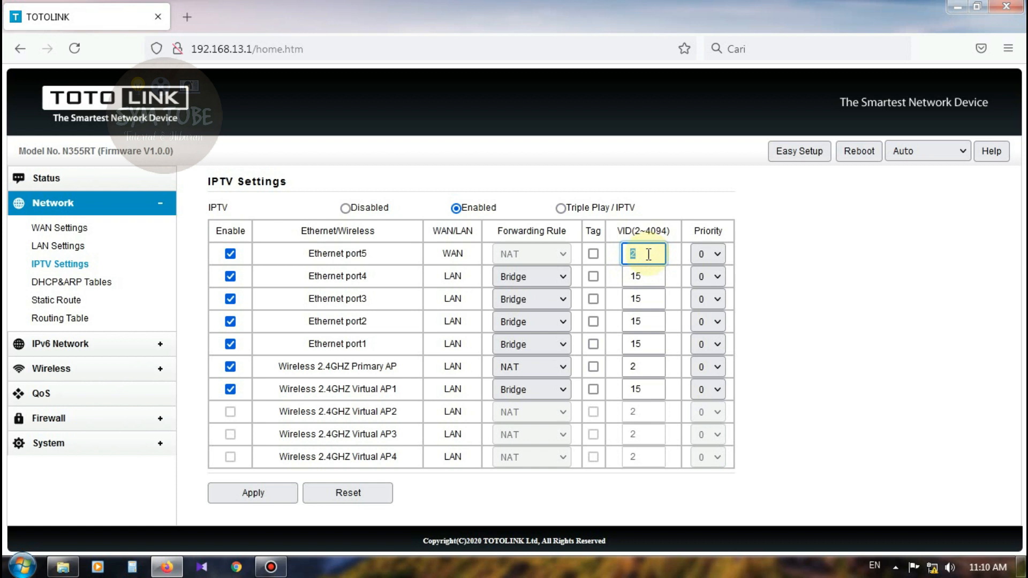
{"action": "left_click", "coordinate": [649, 252]}
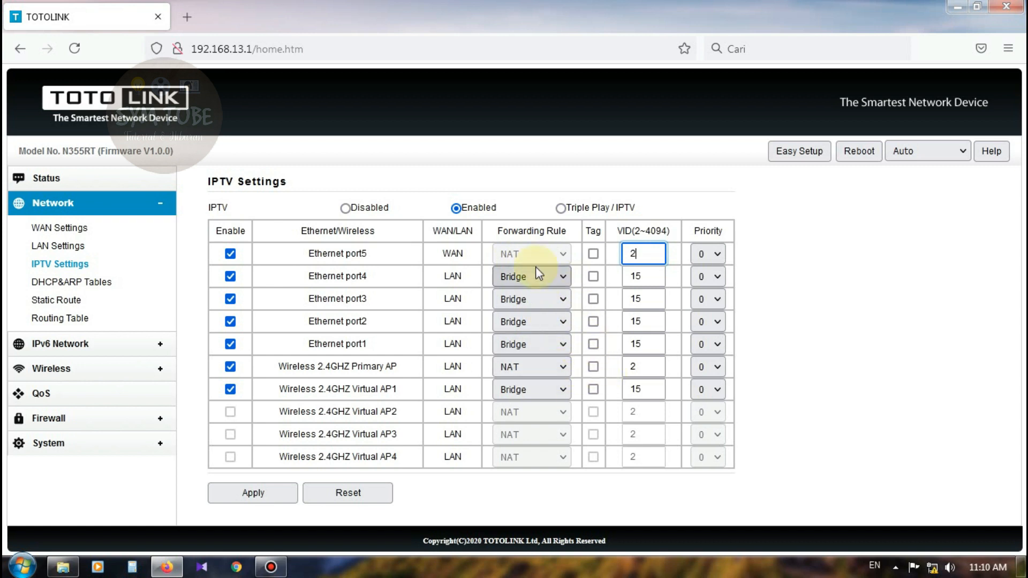
{"action": "double_click", "coordinate": [629, 254]}
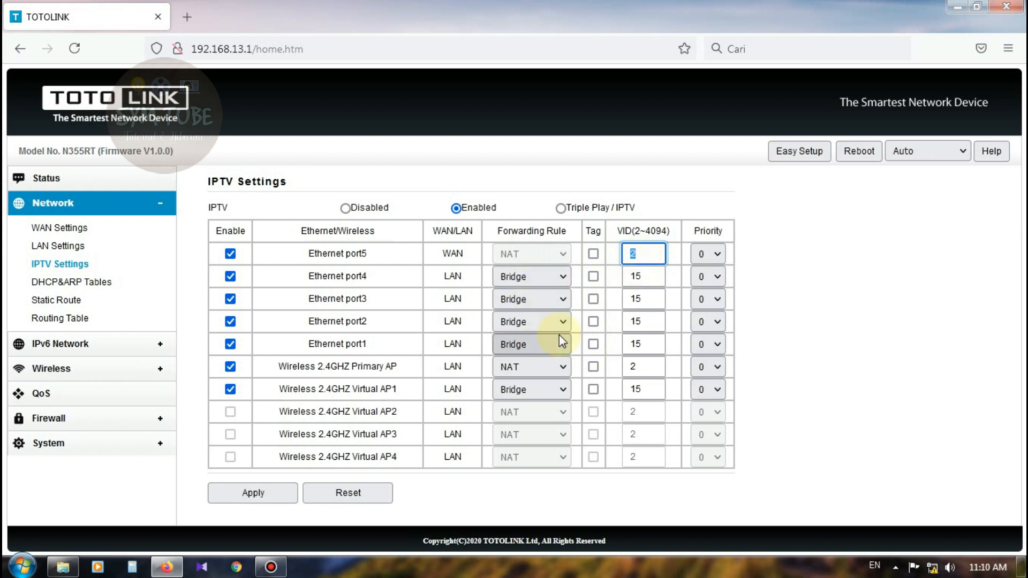
{"action": "left_click", "coordinate": [642, 277]}
{"action": "double_click", "coordinate": [630, 277]}
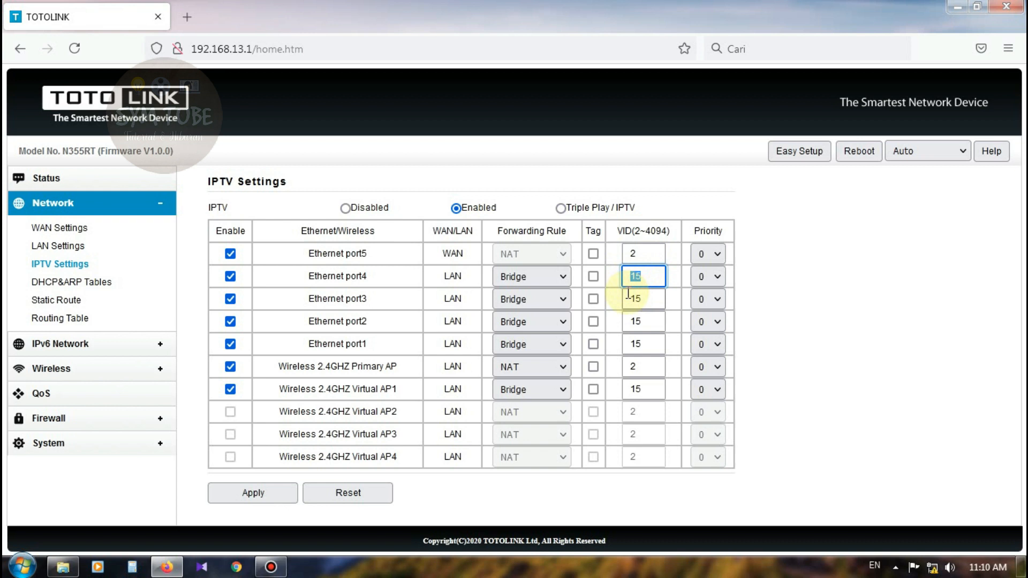
{"action": "left_click", "coordinate": [656, 325]}
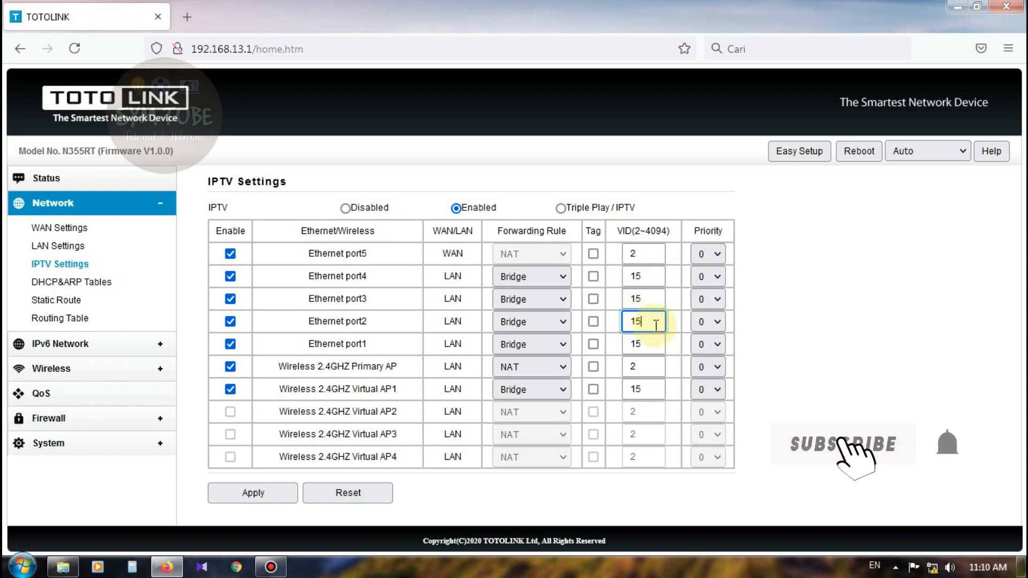
Apply the IPTV settings with ports 1–4 and Virtual AP1 bridged on VLAN 15.
{"action": "left_click", "coordinate": [261, 501]}
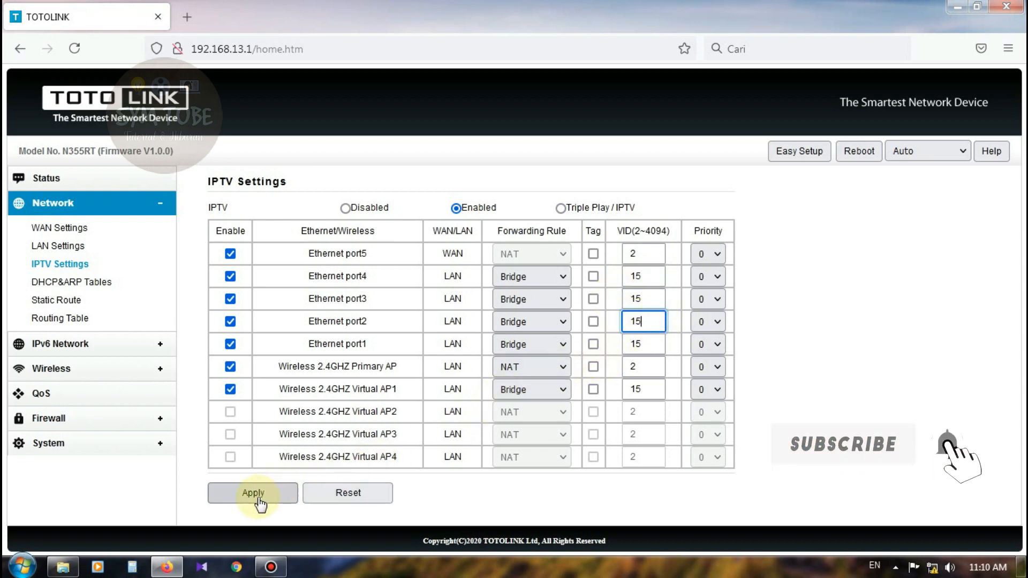
{"action": "left_click", "coordinate": [658, 345]}
{"action": "left_click", "coordinate": [846, 331]}
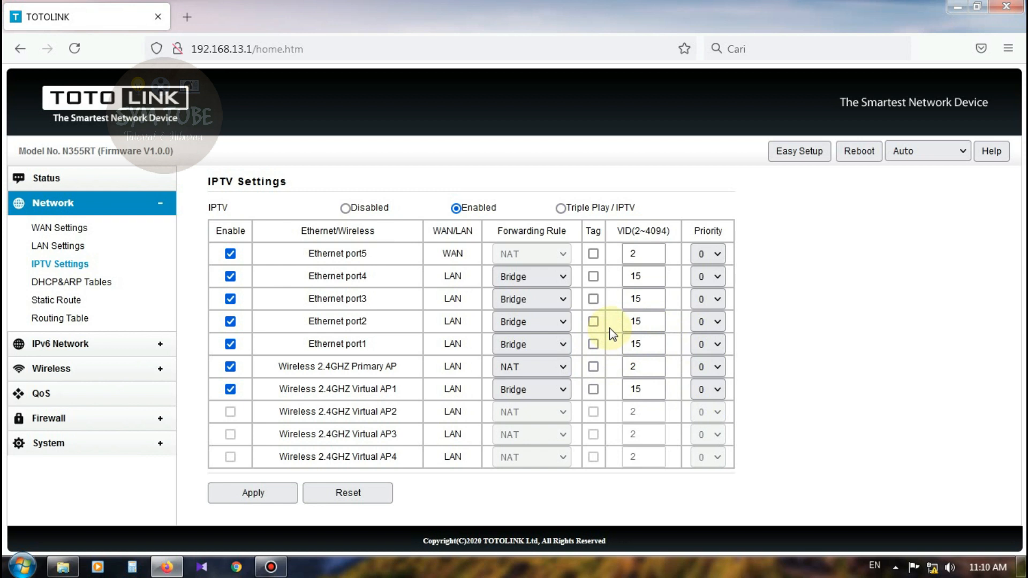
{"action": "left_click", "coordinate": [271, 496]}
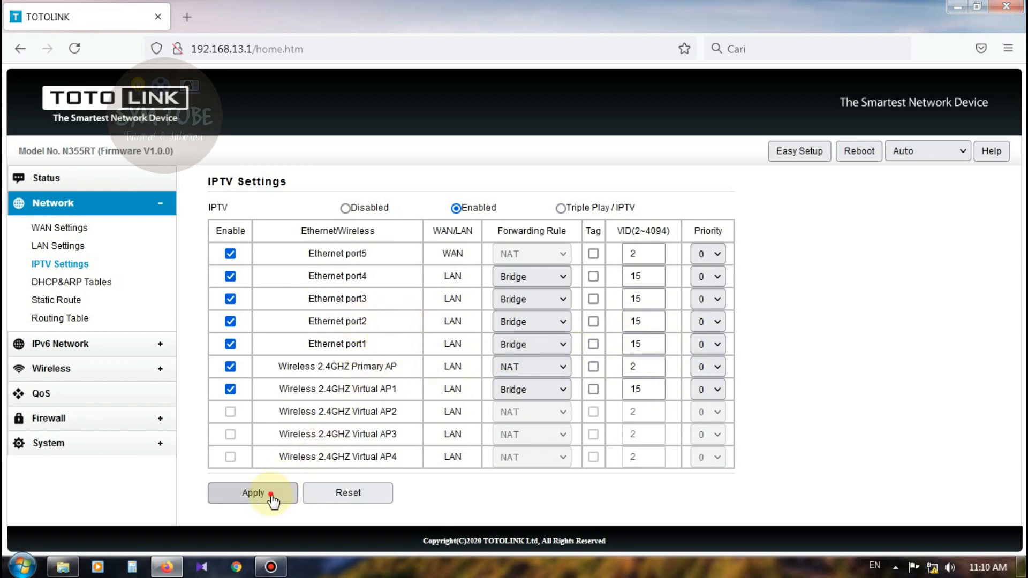